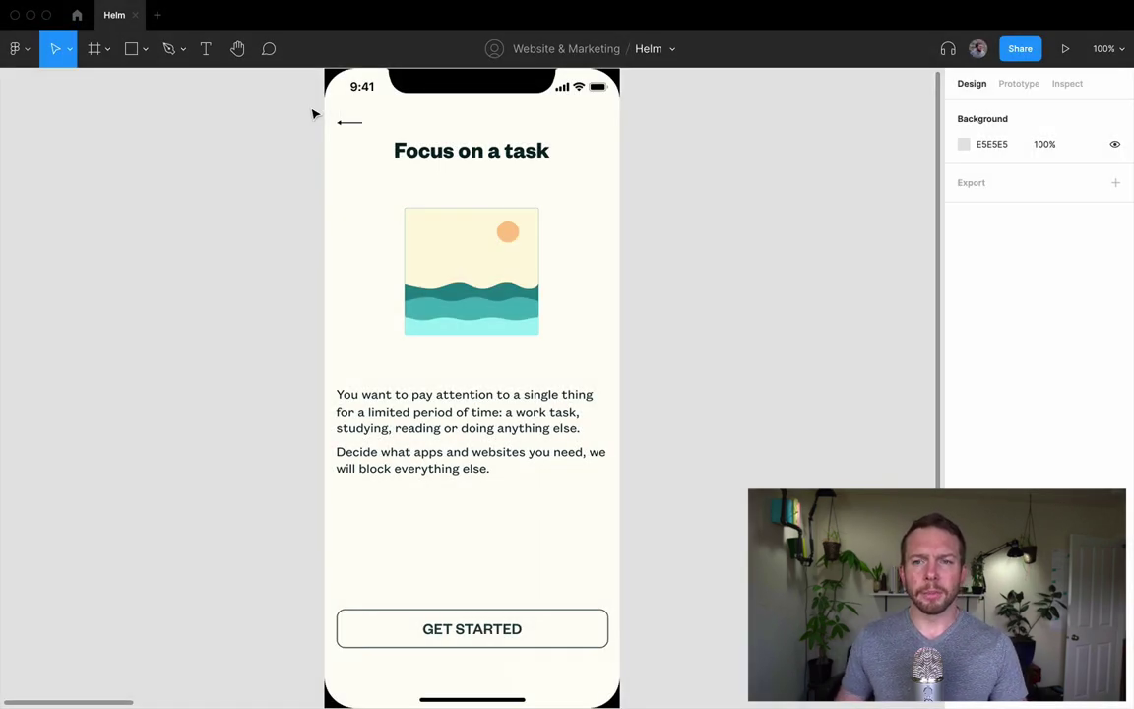
- Inspect the heading, wave illustration, GET STARTED button and back arrow by selecting each
{"action": "left_click", "coordinate": [462, 157]}
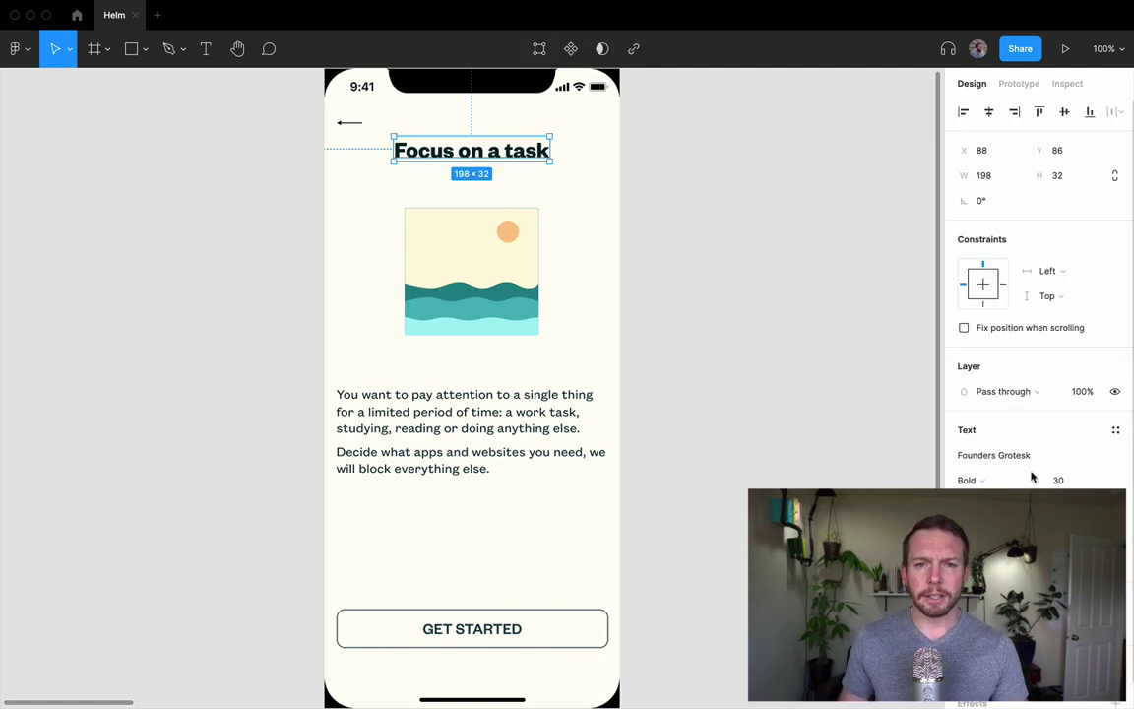
{"action": "left_click", "coordinate": [480, 293]}
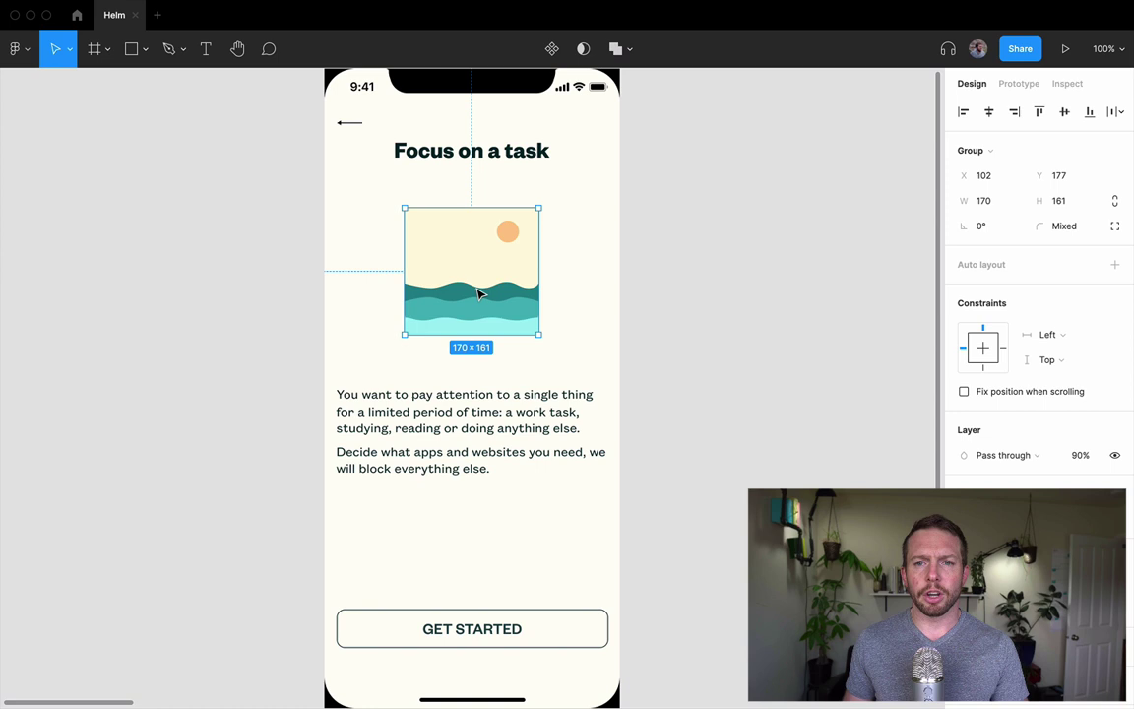
{"action": "left_click", "coordinate": [397, 359]}
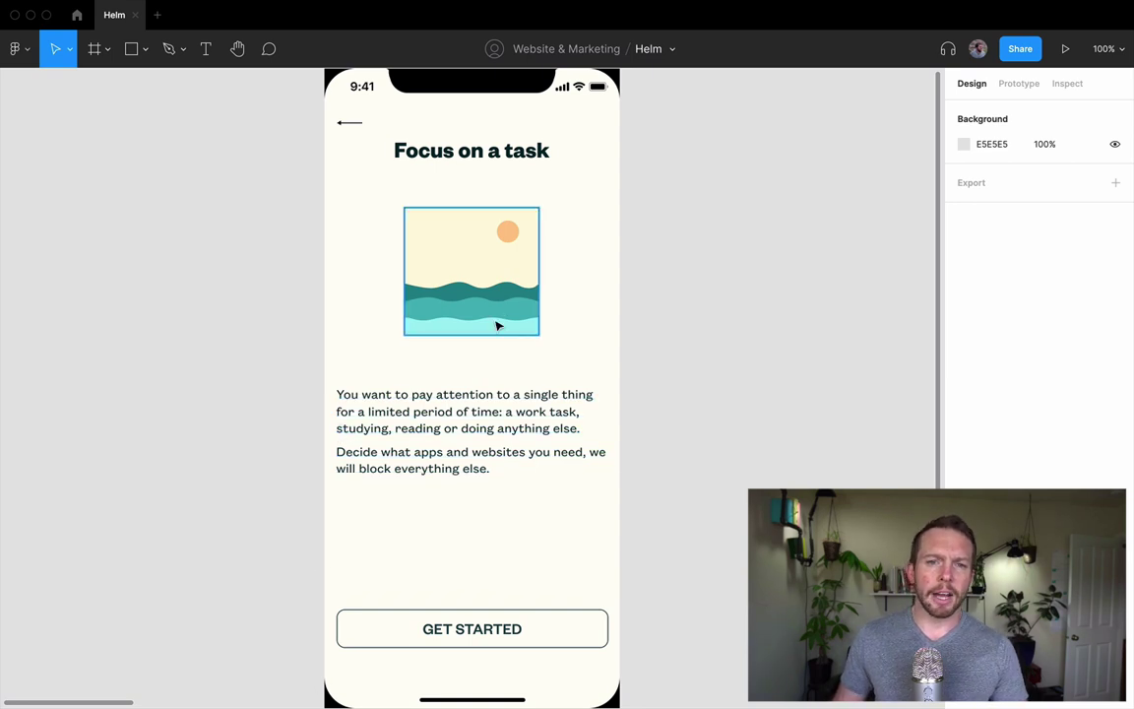
{"action": "left_click", "coordinate": [524, 641]}
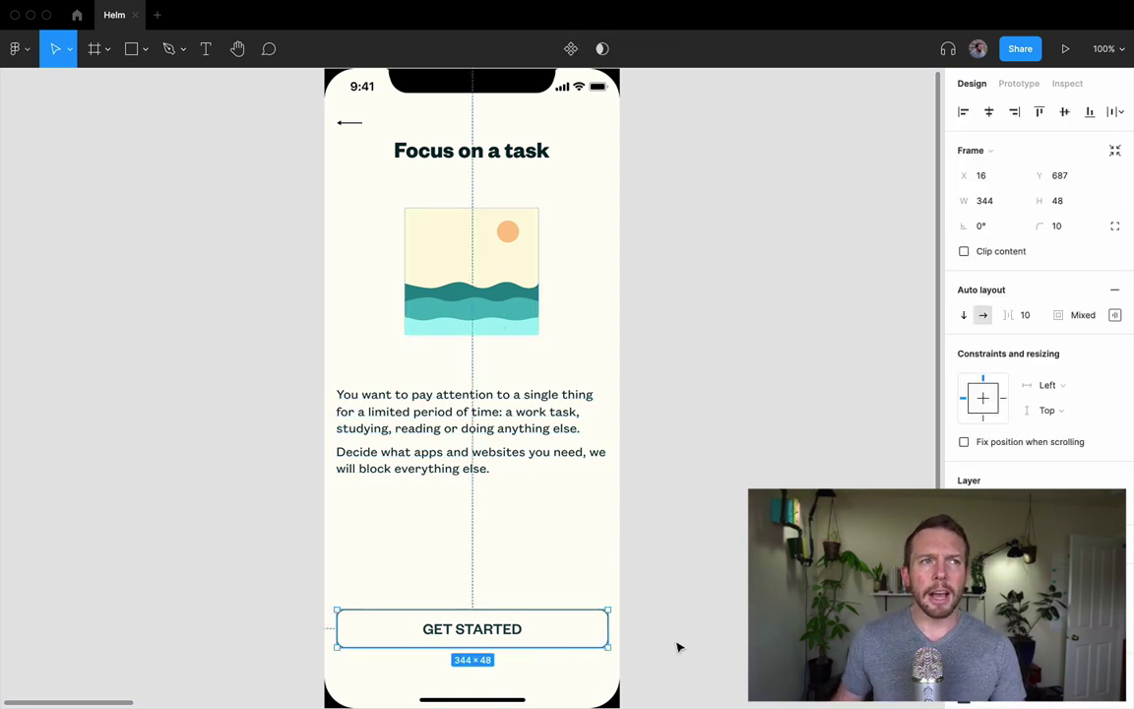
{"action": "left_click", "coordinate": [677, 647]}
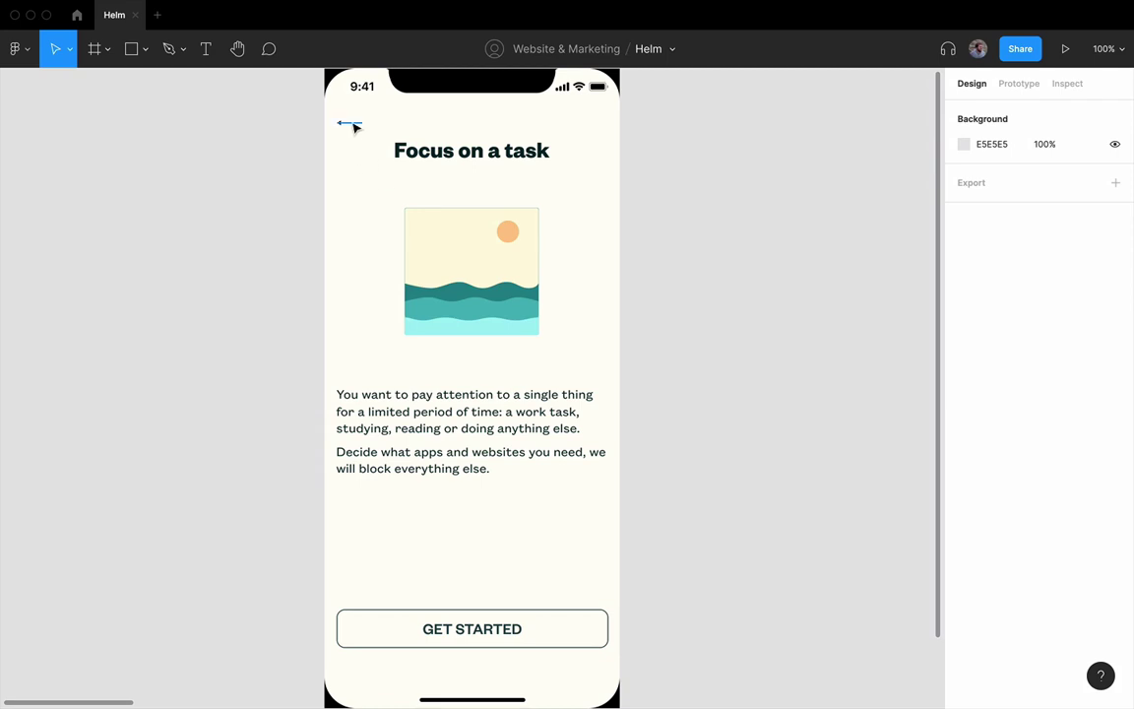
{"action": "left_click", "coordinate": [352, 124]}
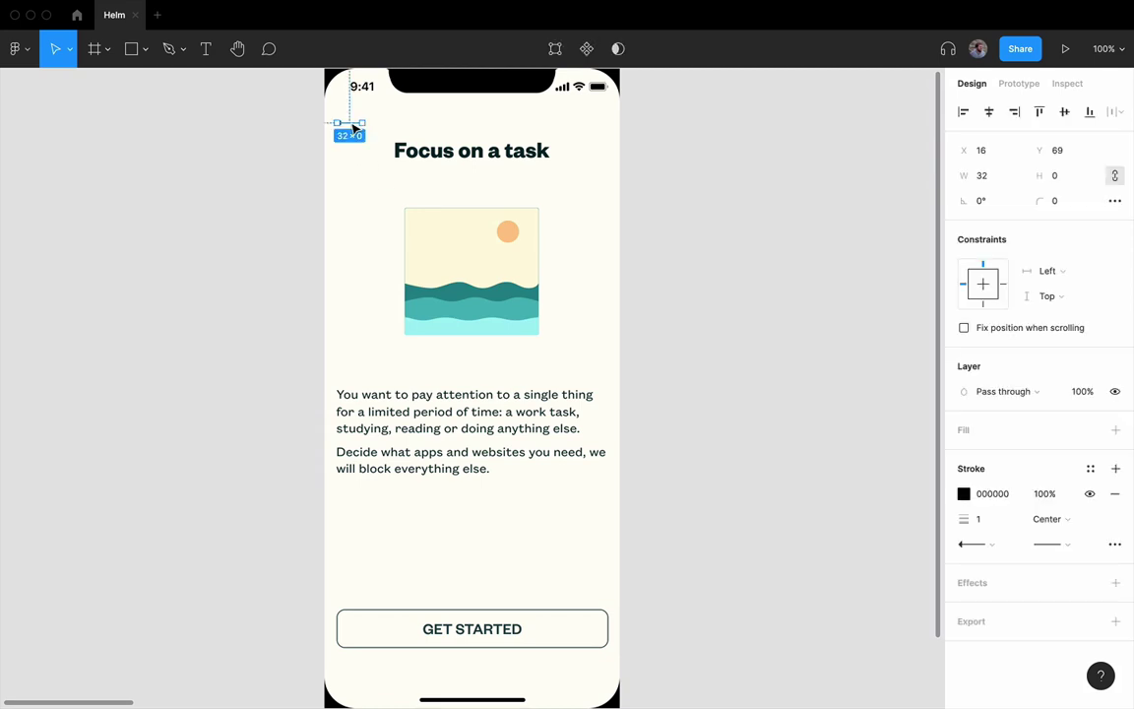
{"action": "left_click", "coordinate": [357, 150]}
{"action": "scroll", "coordinate": [356, 150], "scroll_direction": "up", "scroll_amount": 5}
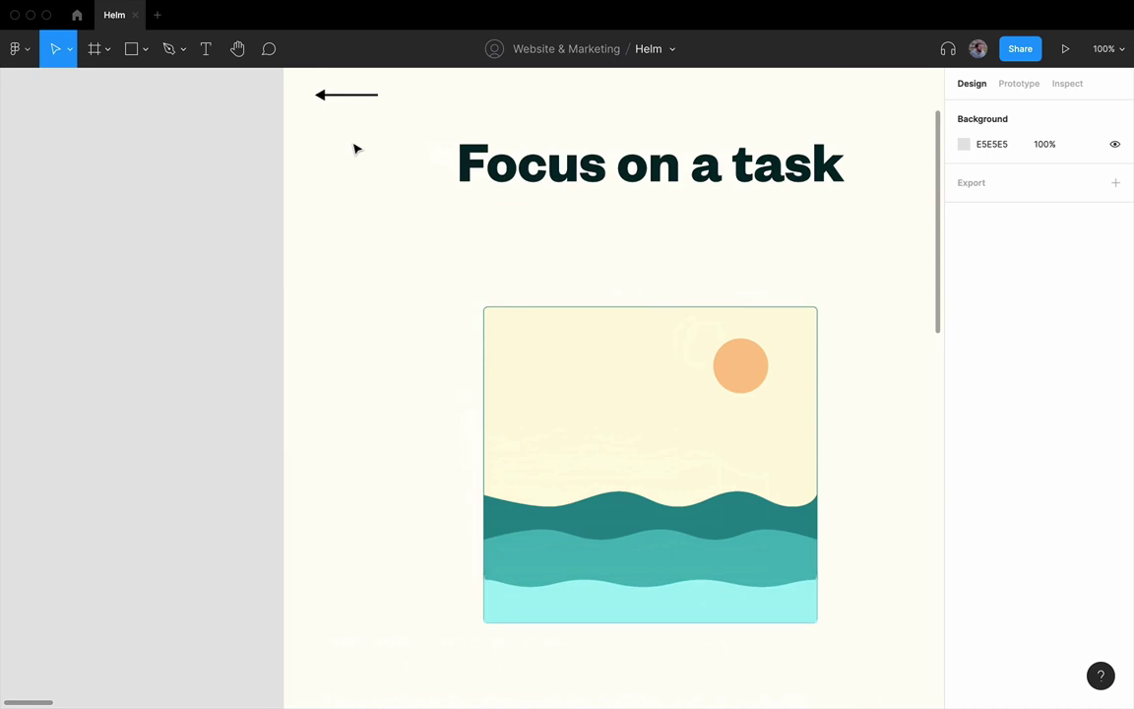
{"action": "scroll", "coordinate": [355, 149], "scroll_direction": "up", "scroll_amount": 2}
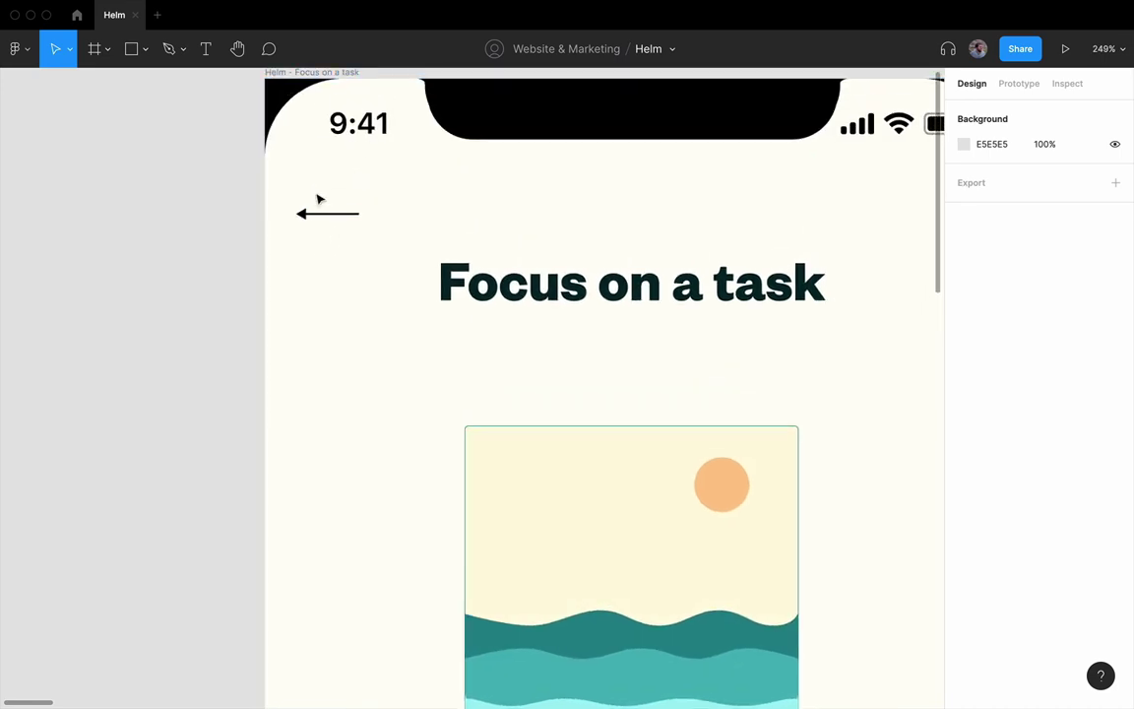
- Copy the heading above itself, try typing an arrow '<-' into it, then discard it
{"action": "left_click_drag", "start_coordinate": [539, 283], "coordinate": [587, 214]}
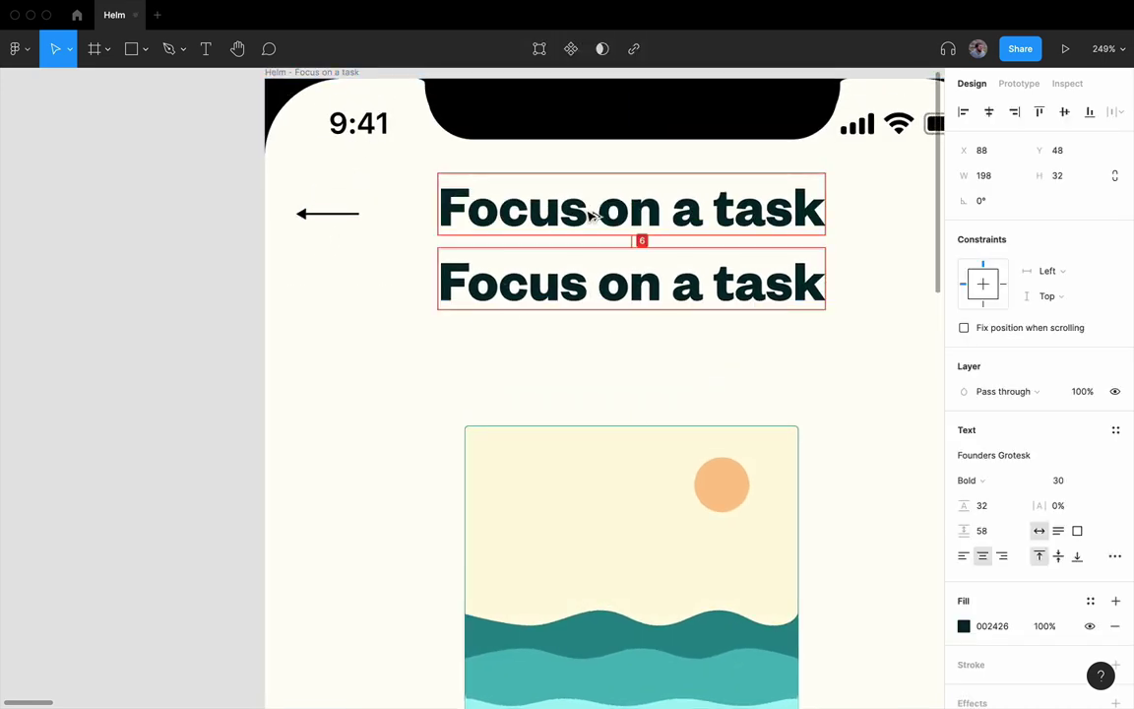
{"action": "double_click", "coordinate": [587, 215]}
{"action": "type", "text": "<-"}
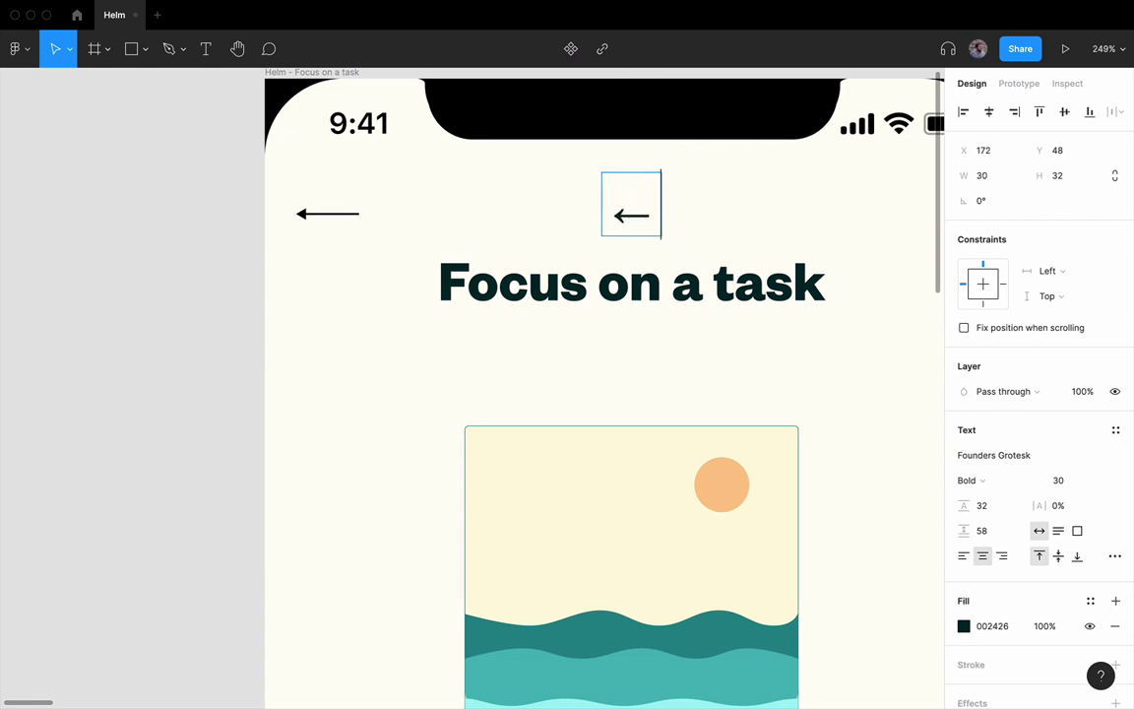
{"action": "key", "text": "Escape"}
{"action": "key", "text": "Delete"}
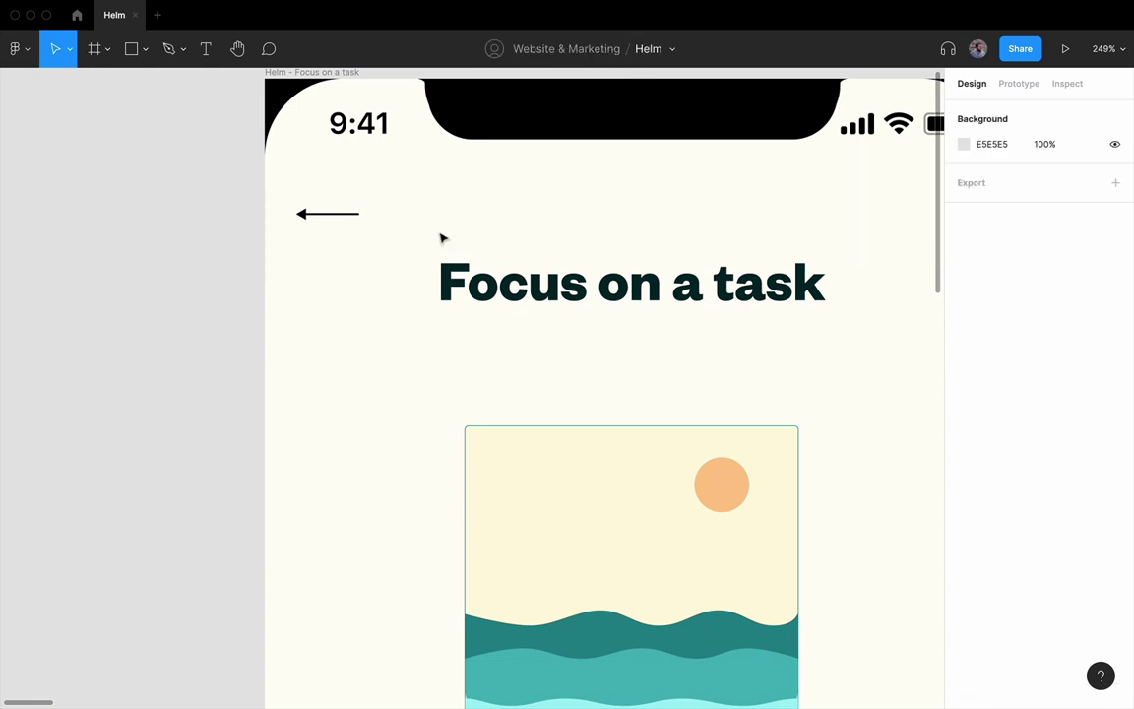
- Draw a small rectangle above the heading and fill it with the heading's colour 002426
{"action": "key", "text": "r"}
{"action": "mouse_move", "coordinate": [435, 230]}
{"action": "left_mouse_down"}
{"action": "mouse_move", "coordinate": [498, 240]}
{"action": "mouse_move", "coordinate": [485, 245]}
{"action": "left_mouse_up"}
{"action": "scroll", "coordinate": [413, 284], "scroll_direction": "up", "scroll_amount": 5}
{"action": "key", "text": "i"}
{"action": "left_click", "coordinate": [756, 239]}
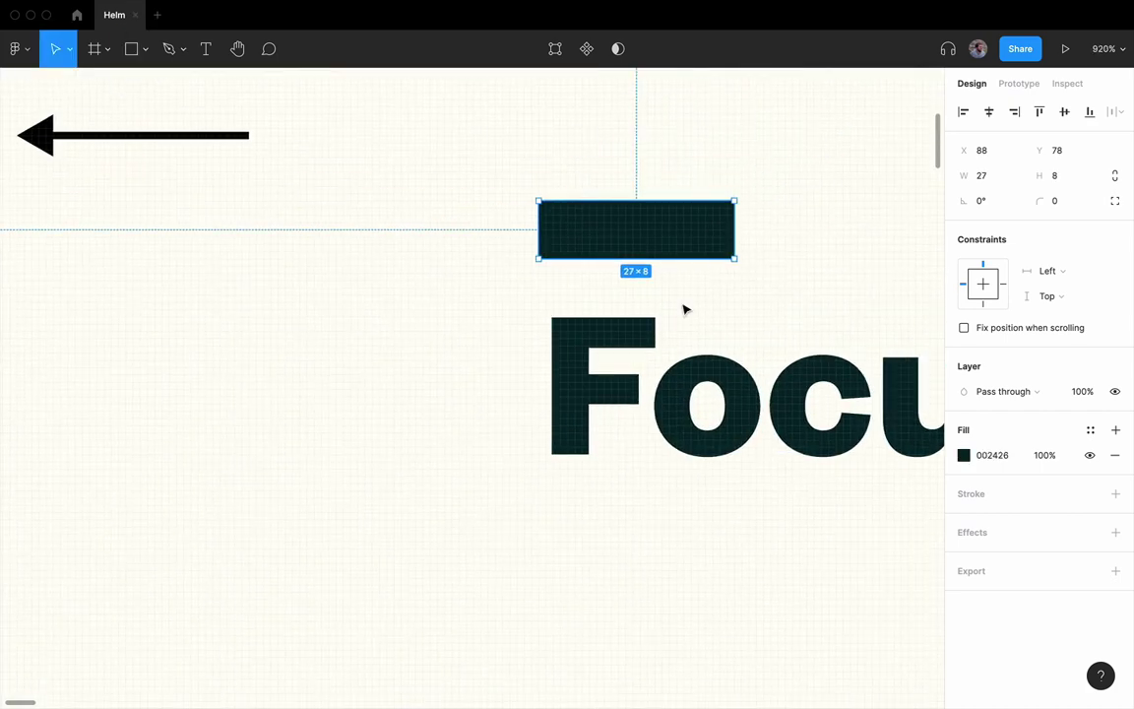
{"action": "scroll", "coordinate": [683, 309], "scroll_direction": "up", "scroll_amount": 5}
{"action": "key", "text": "super+Up"}
{"action": "key", "text": "super+Up"}
{"action": "key", "text": "super+Up"}
{"action": "key", "text": "super+Up"}
{"action": "key", "text": "super+Up"}
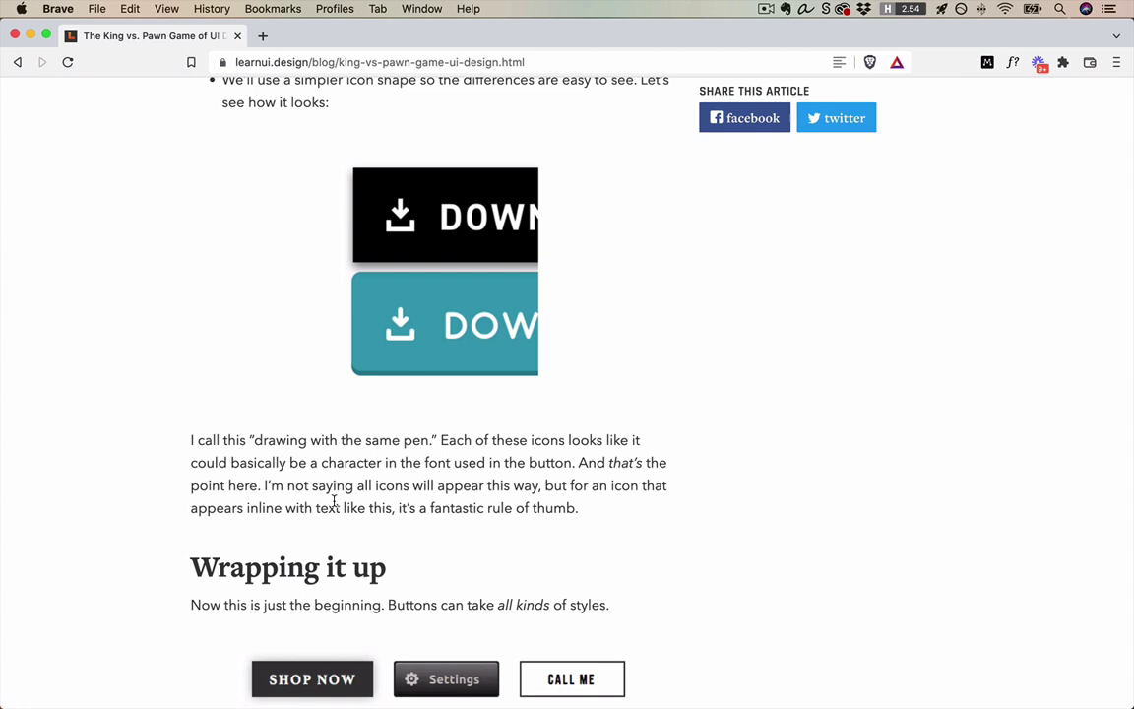
- Drag-select 'drawing with the same pen' in the learnui.design King vs. Pawn article
{"action": "left_click_drag", "start_coordinate": [266, 434], "coordinate": [414, 443]}
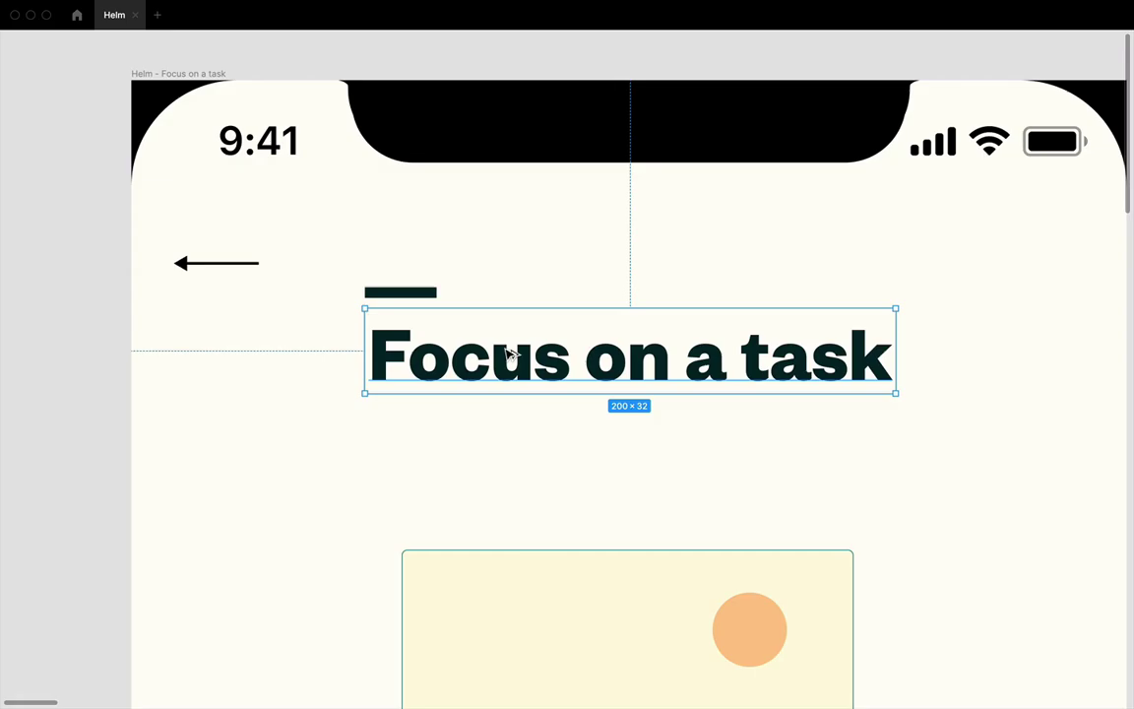
- Duplicate the heading above itself and change the copy's text to !?{}*
{"action": "left_click_drag", "start_coordinate": [508, 356], "coordinate": [646, 257]}
{"action": "double_click", "coordinate": [645, 256]}
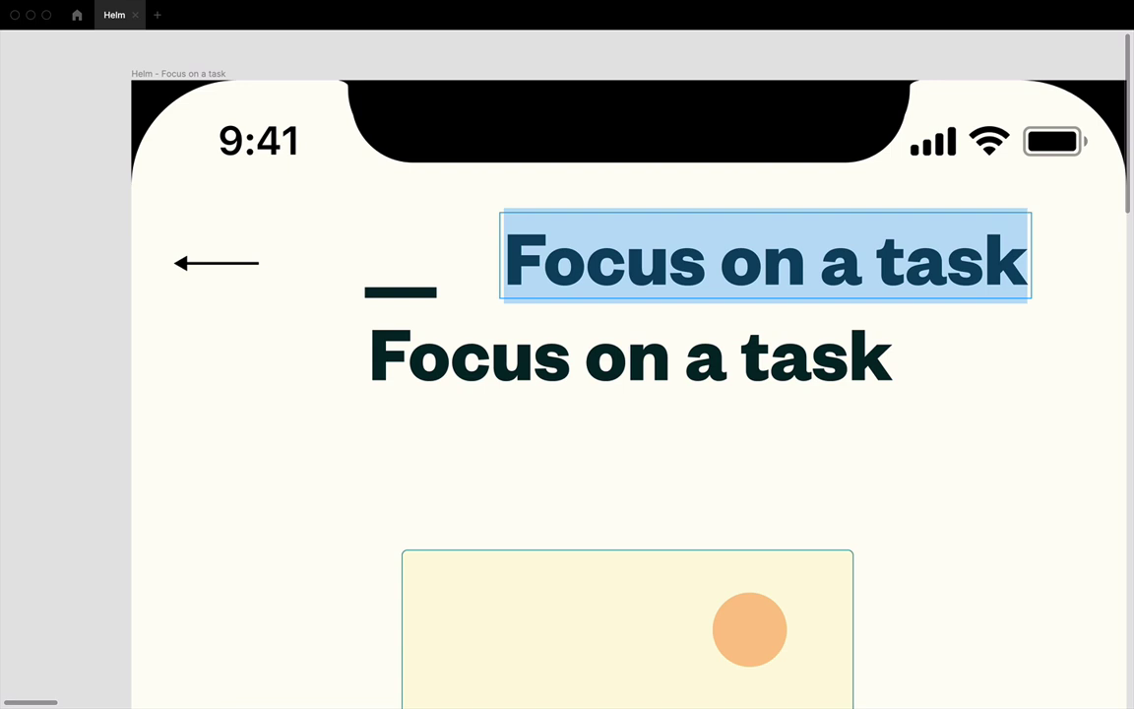
{"action": "type", "text": "!?"}
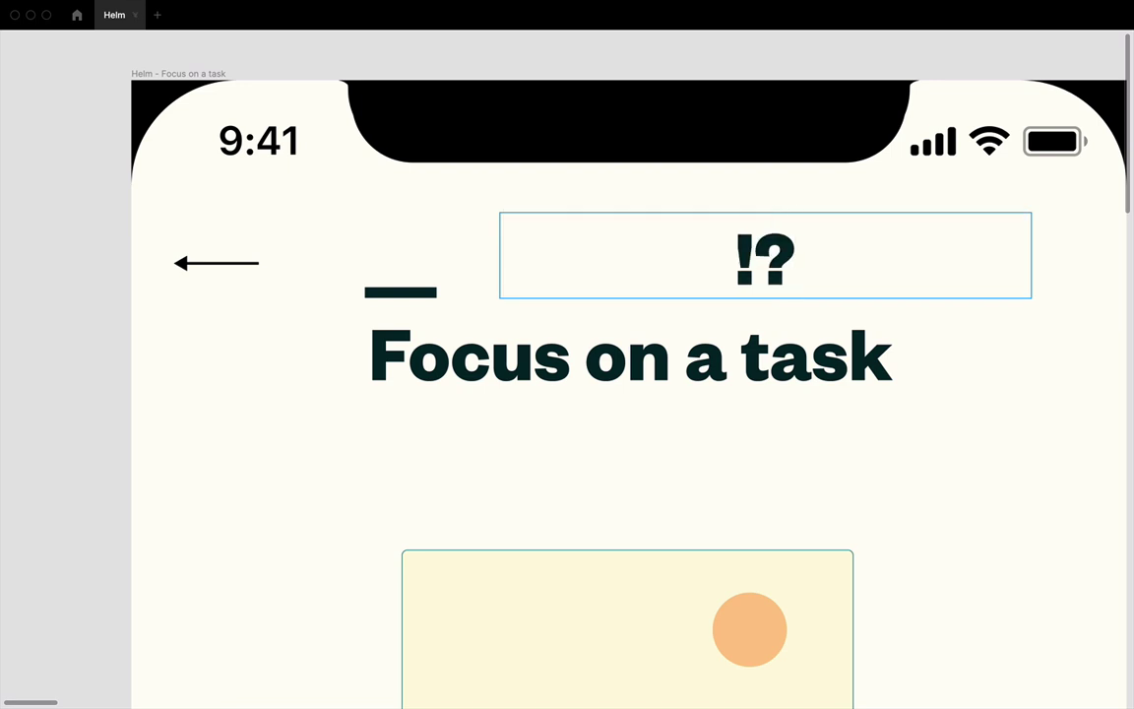
{"action": "type", "text": "{}*"}
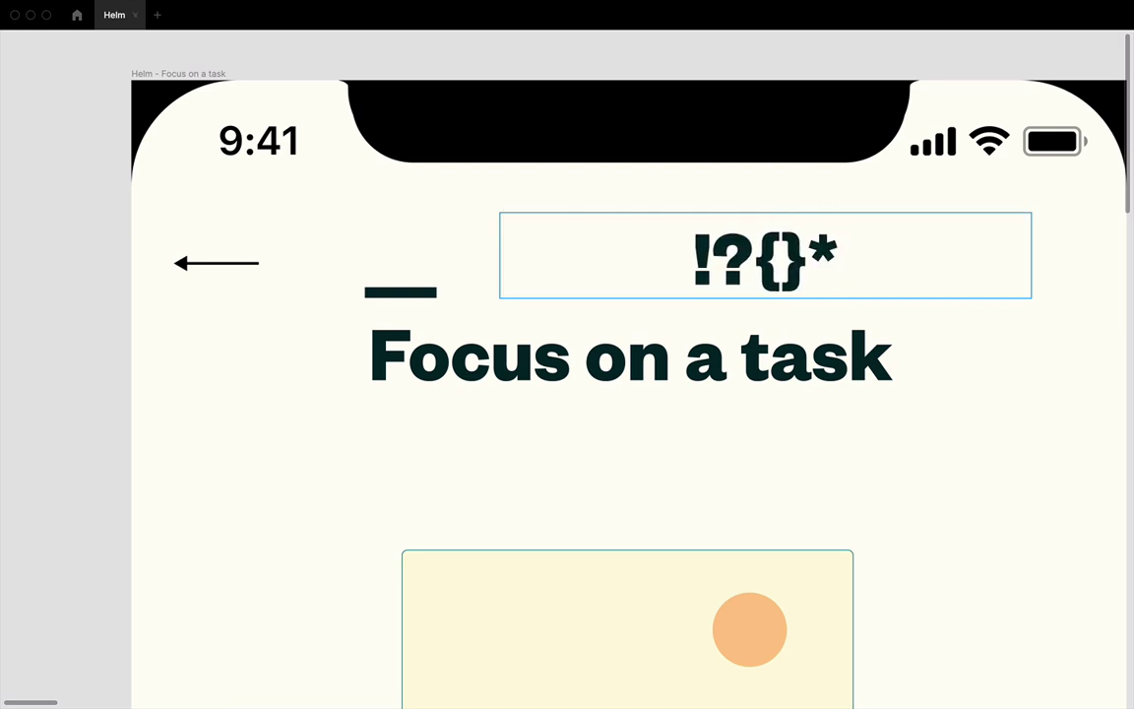
{"action": "key", "text": "Escape"}
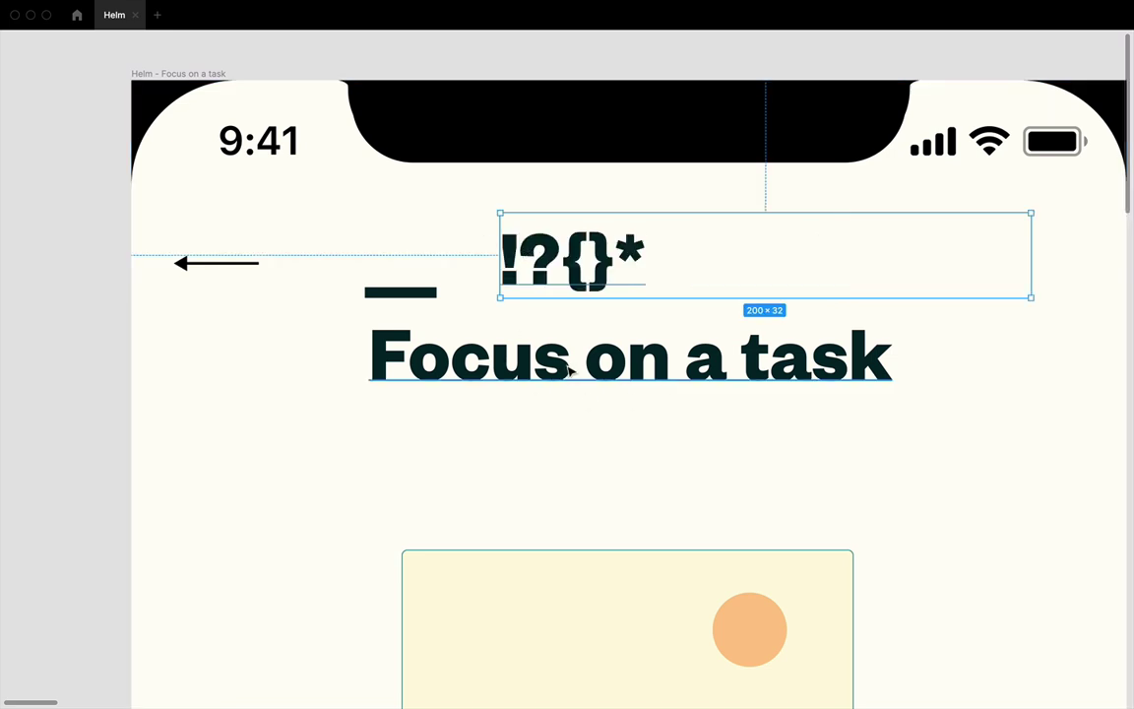
- Duplicate the glyph sample, change its text to '{', and place it over the dark bar
{"action": "left_click_drag", "start_coordinate": [537, 252], "coordinate": [425, 244]}
{"action": "double_click", "coordinate": [422, 240]}
{"action": "type", "text": "}"}
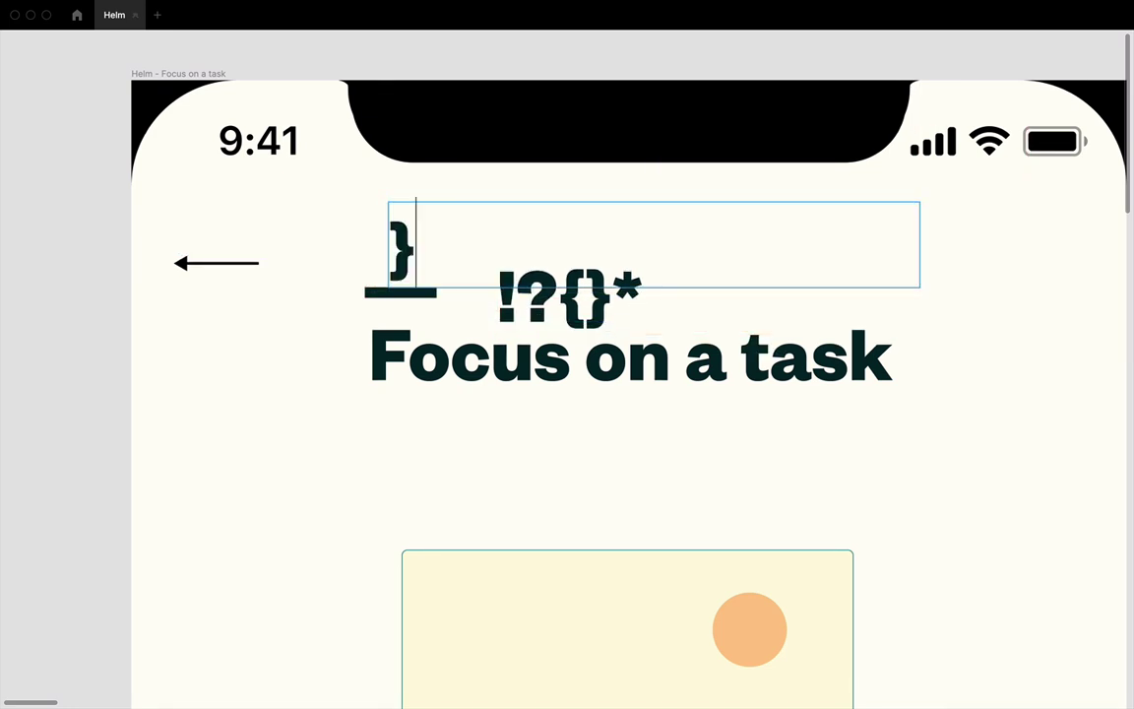
{"action": "key", "text": "BackSpace"}
{"action": "type", "text": "{"}
{"action": "key", "text": "Escape"}
{"action": "left_click_drag", "start_coordinate": [406, 233], "coordinate": [379, 276]}
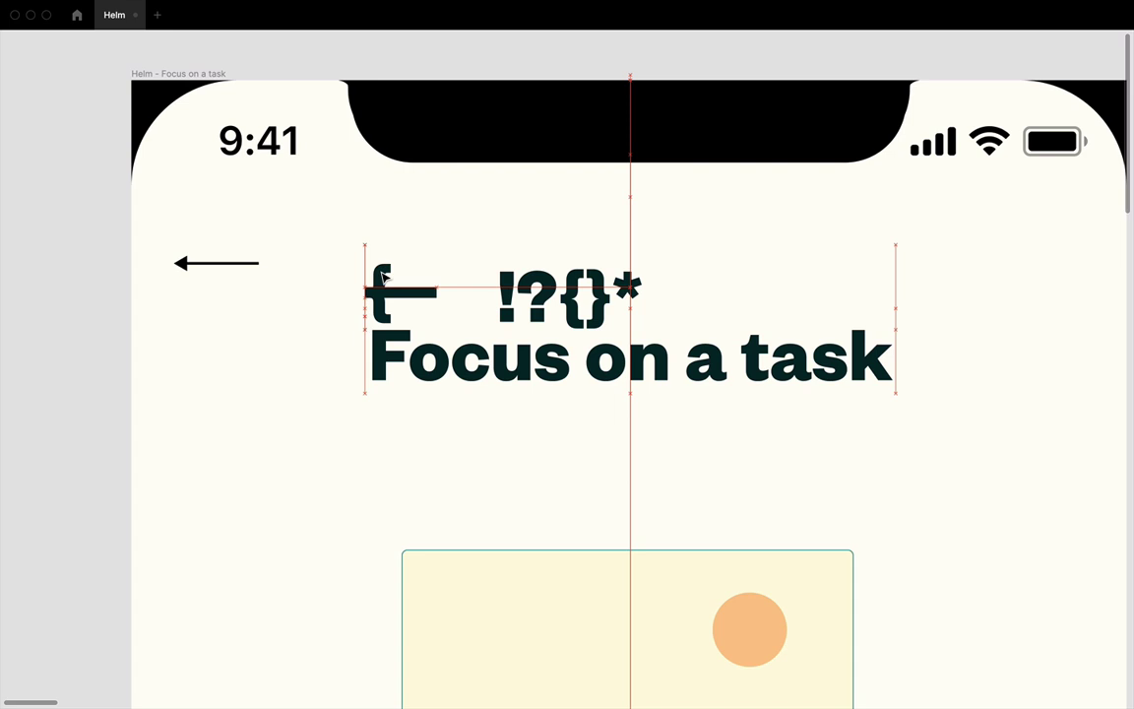
{"action": "left_click", "coordinate": [473, 220]}
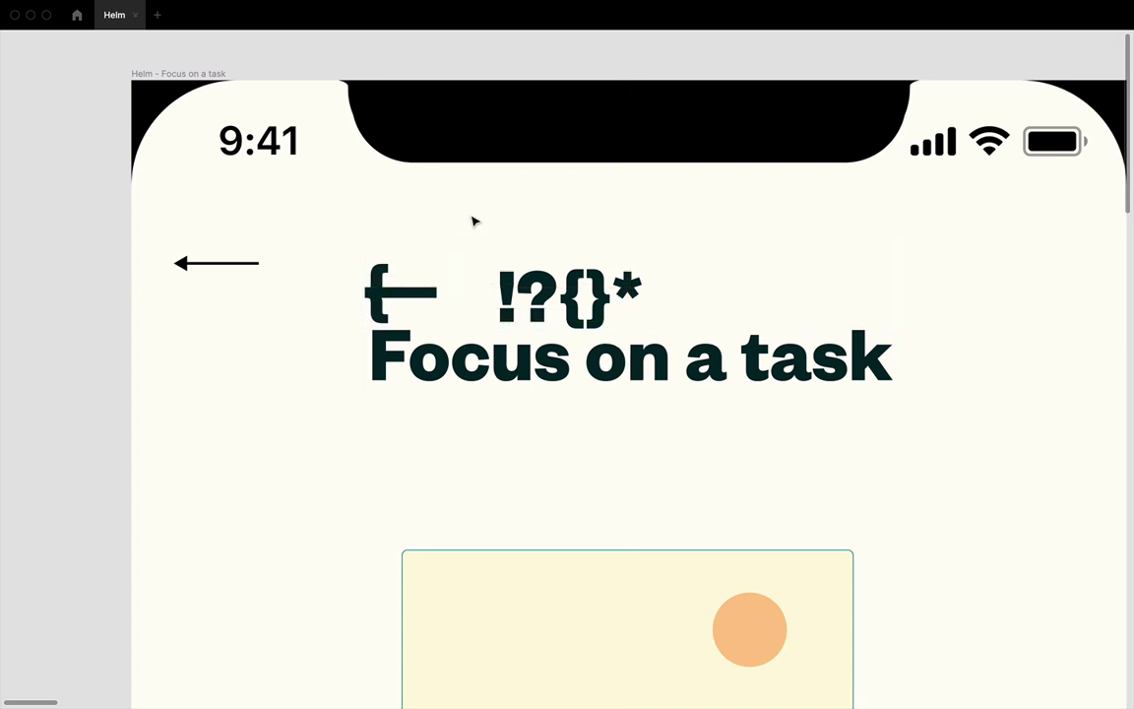
{"action": "left_click", "coordinate": [393, 272]}
- Delete the brace and lower bar, then duplicate and flip the curved stroke into a lower arm
{"action": "key", "text": "Delete"}
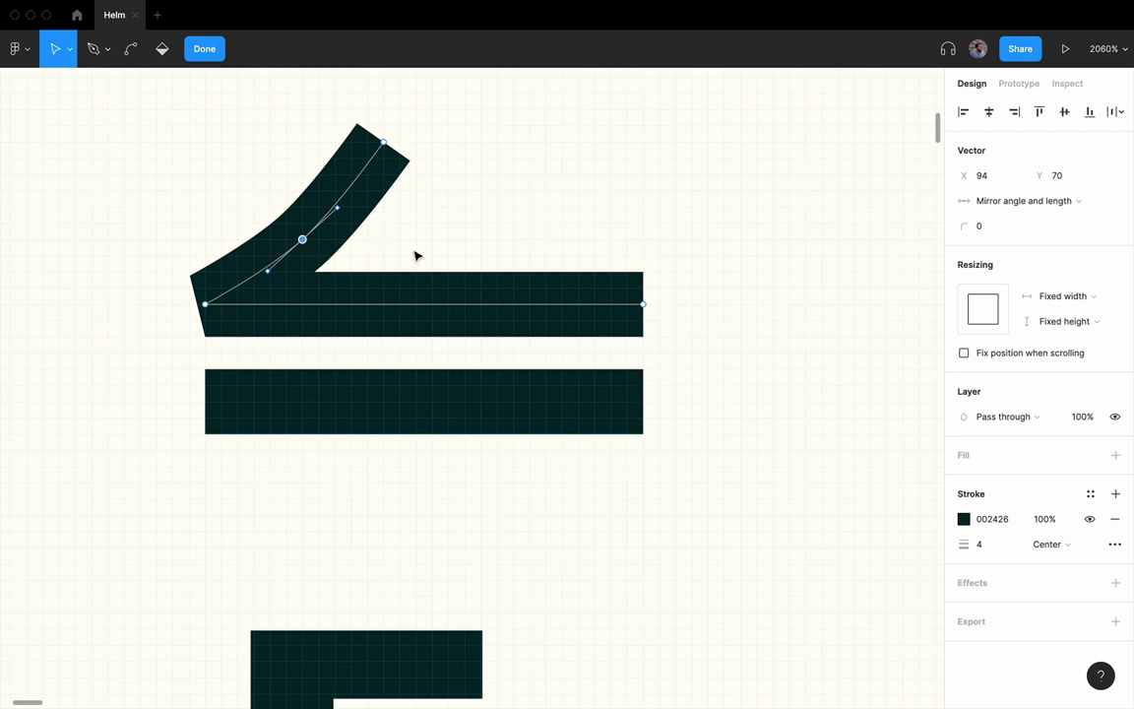
{"action": "key", "text": "Escape"}
{"action": "left_click", "coordinate": [415, 410]}
{"action": "key", "text": "Delete"}
{"action": "left_click", "coordinate": [392, 331]}
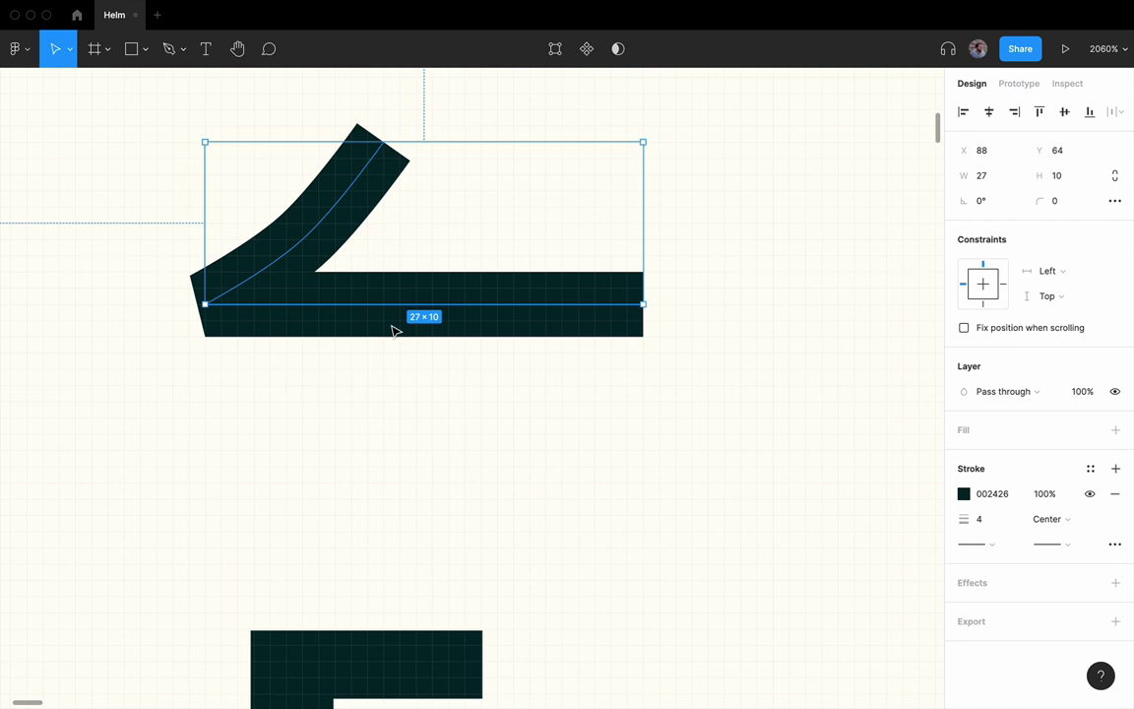
{"action": "key", "text": "super+d"}
{"action": "key", "text": "shift+v"}
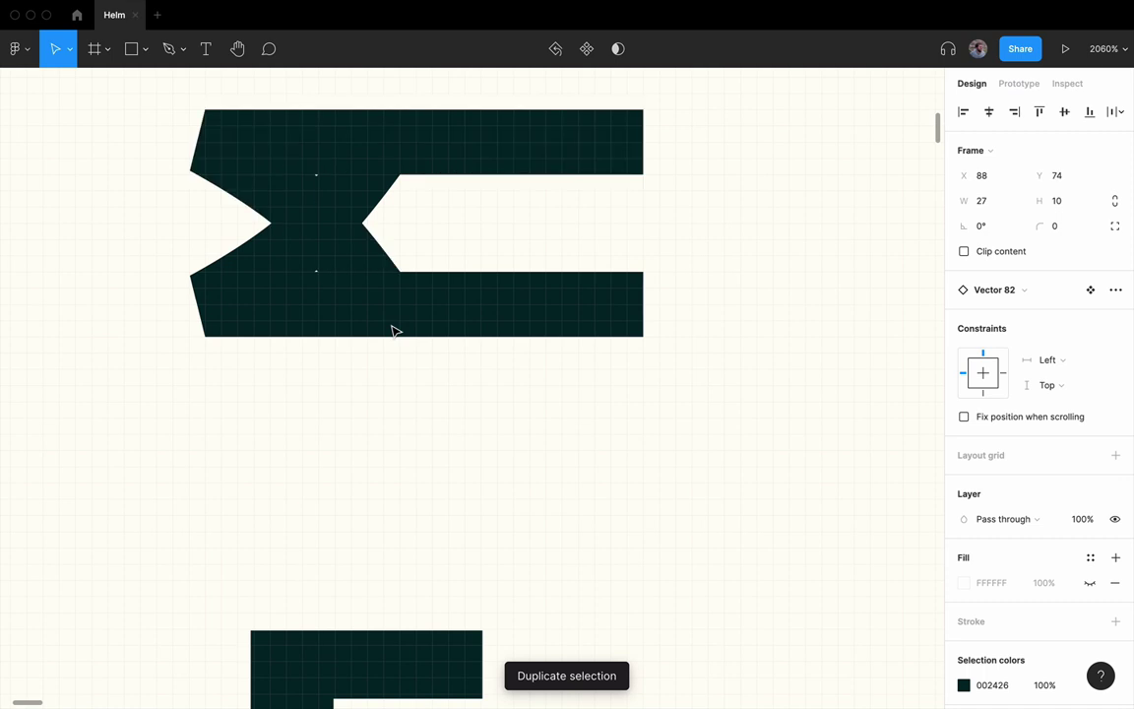
{"action": "key", "text": "shift+Down"}
{"action": "key", "text": "shift+Down"}
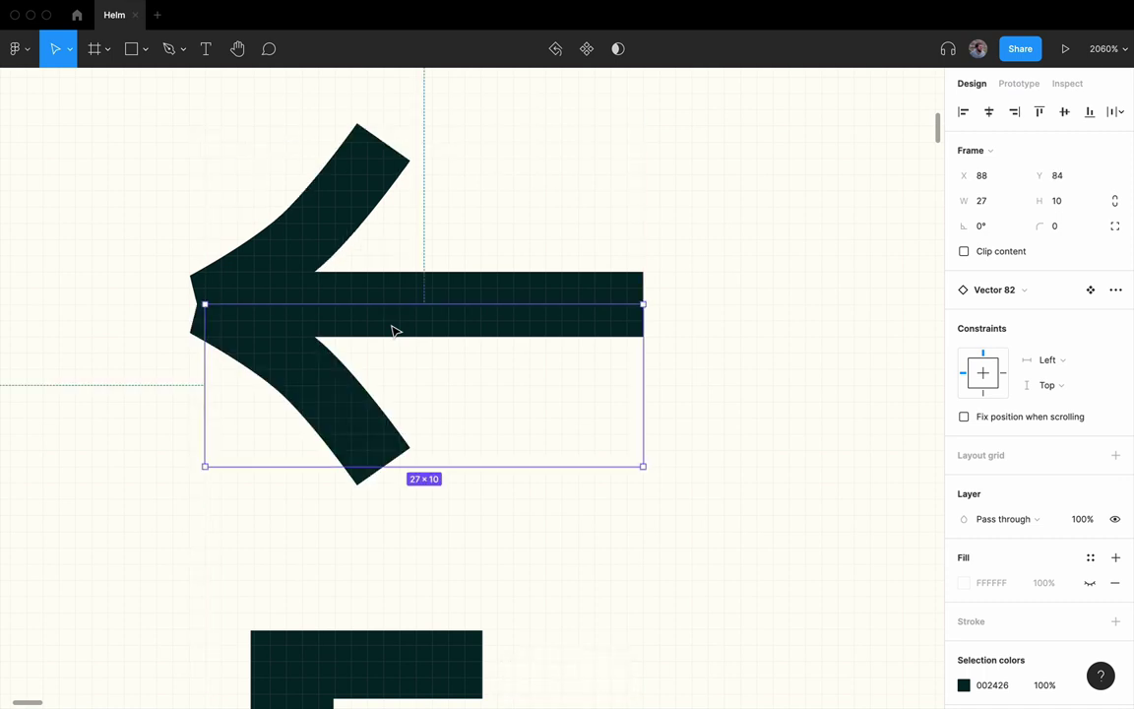
- Drag the upper arm's bezier handles to curve it and reshape the arrow tip
{"action": "double_click", "coordinate": [342, 215]}
{"action": "mouse_move", "coordinate": [304, 244]}
{"action": "left_mouse_down"}
{"action": "mouse_move", "coordinate": [311, 235]}
{"action": "mouse_move", "coordinate": [321, 246]}
{"action": "mouse_move", "coordinate": [311, 242]}
{"action": "left_mouse_up"}
{"action": "scroll", "coordinate": [188, 298], "scroll_direction": "up", "scroll_amount": 10}
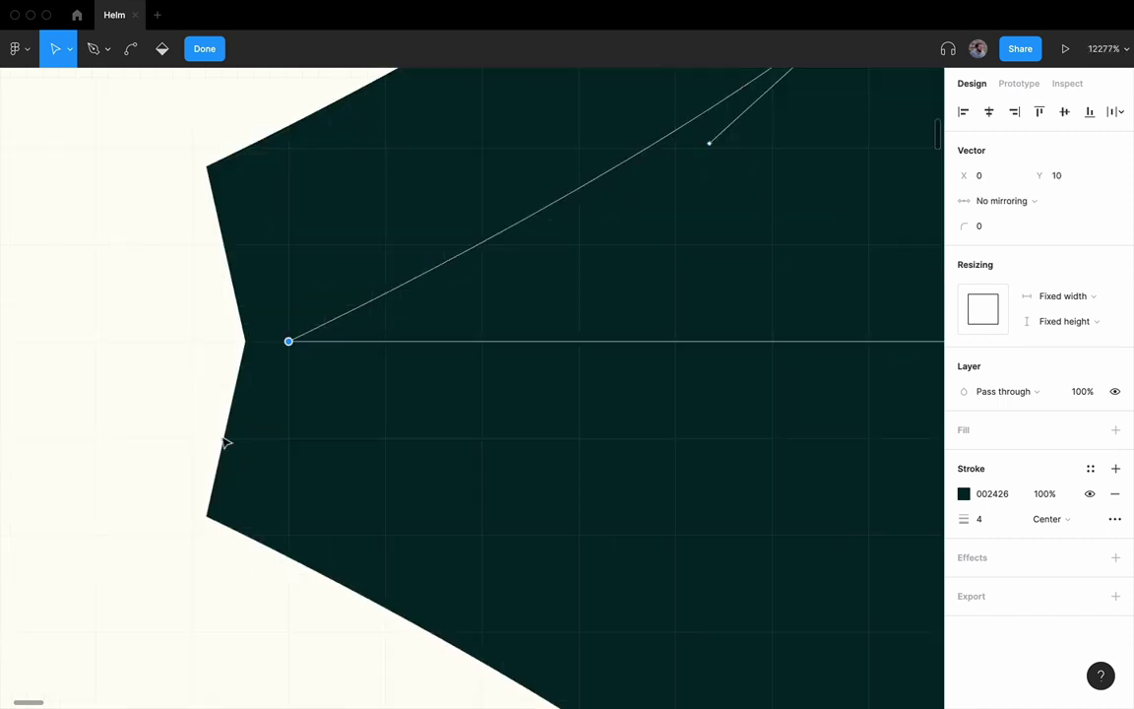
{"action": "left_click", "coordinate": [309, 332]}
{"action": "left_click_drag", "start_coordinate": [309, 332], "coordinate": [341, 282]}
{"action": "scroll", "coordinate": [325, 295], "scroll_direction": "down", "scroll_amount": 5}
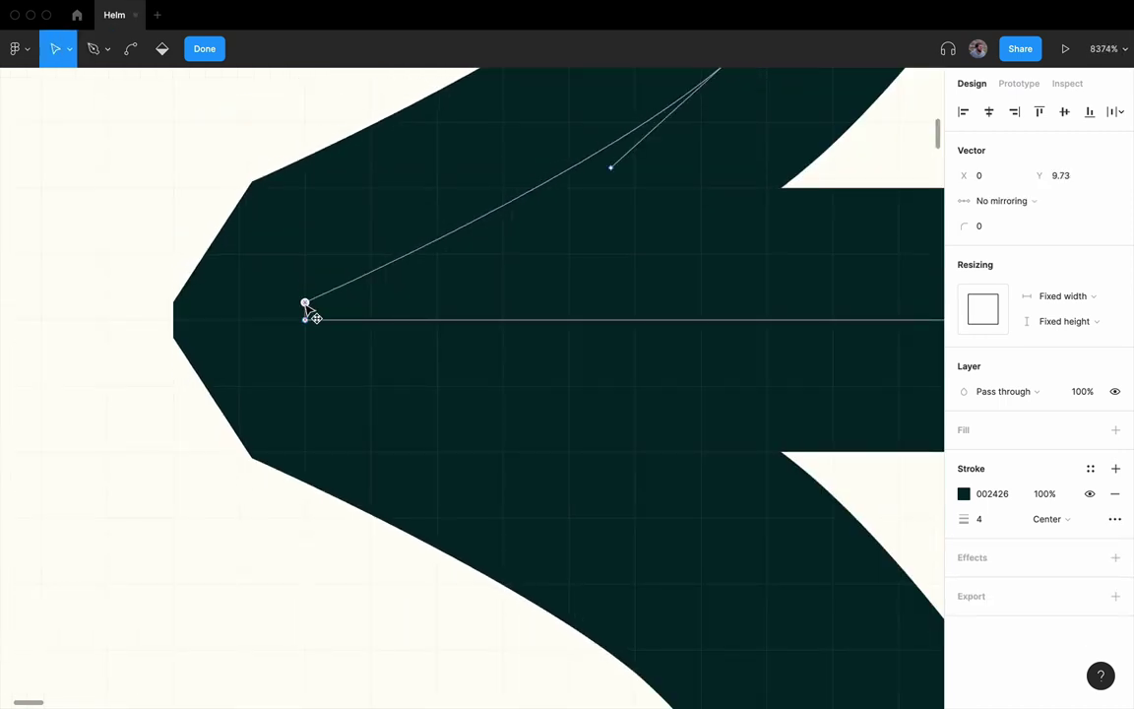
{"action": "key", "text": "Escape"}
- Zoom back in and fine-tune the arrow's points, undoing a stray nudge
{"action": "key", "text": "shift+0"}
{"action": "key", "text": "Escape"}
{"action": "scroll", "coordinate": [228, 288], "scroll_direction": "up", "scroll_amount": 5}
{"action": "double_click", "coordinate": [228, 288]}
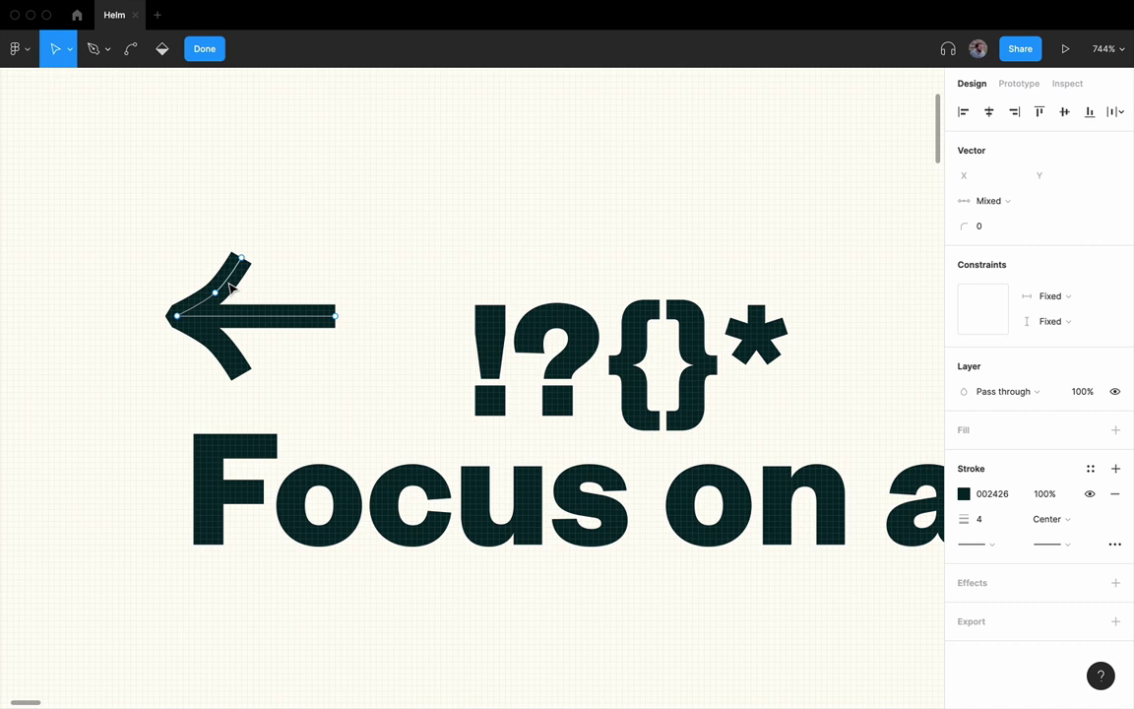
{"action": "key", "text": "ctrl+z"}
{"action": "key", "text": "Escape"}
{"action": "double_click", "coordinate": [218, 286]}
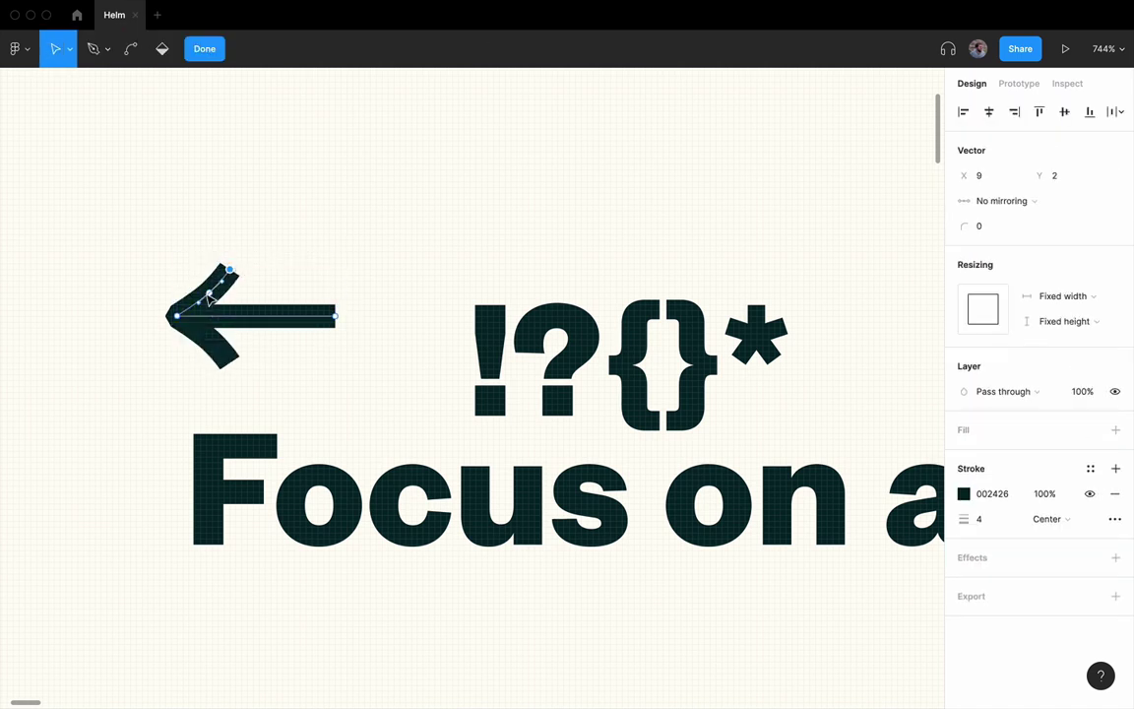
{"action": "scroll", "coordinate": [206, 290], "scroll_direction": "up", "scroll_amount": 3}
{"action": "left_click", "coordinate": [185, 246]}
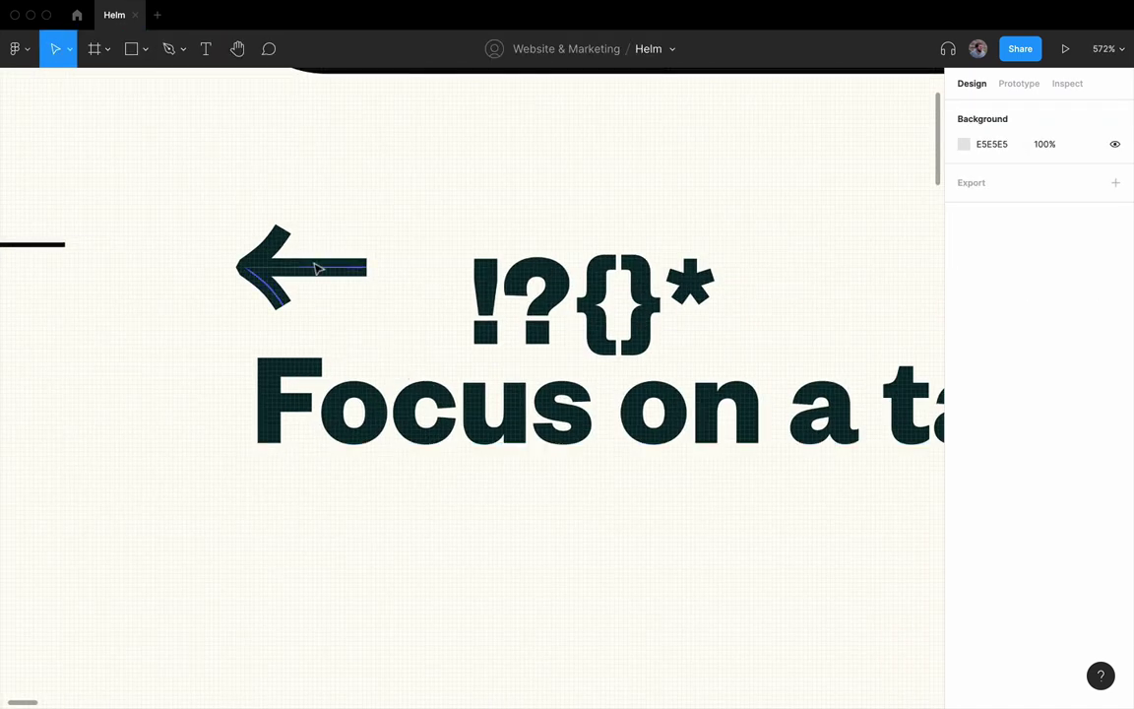
- Set the arrow's inner vector stroke weight to 3
{"action": "left_click", "coordinate": [268, 250]}
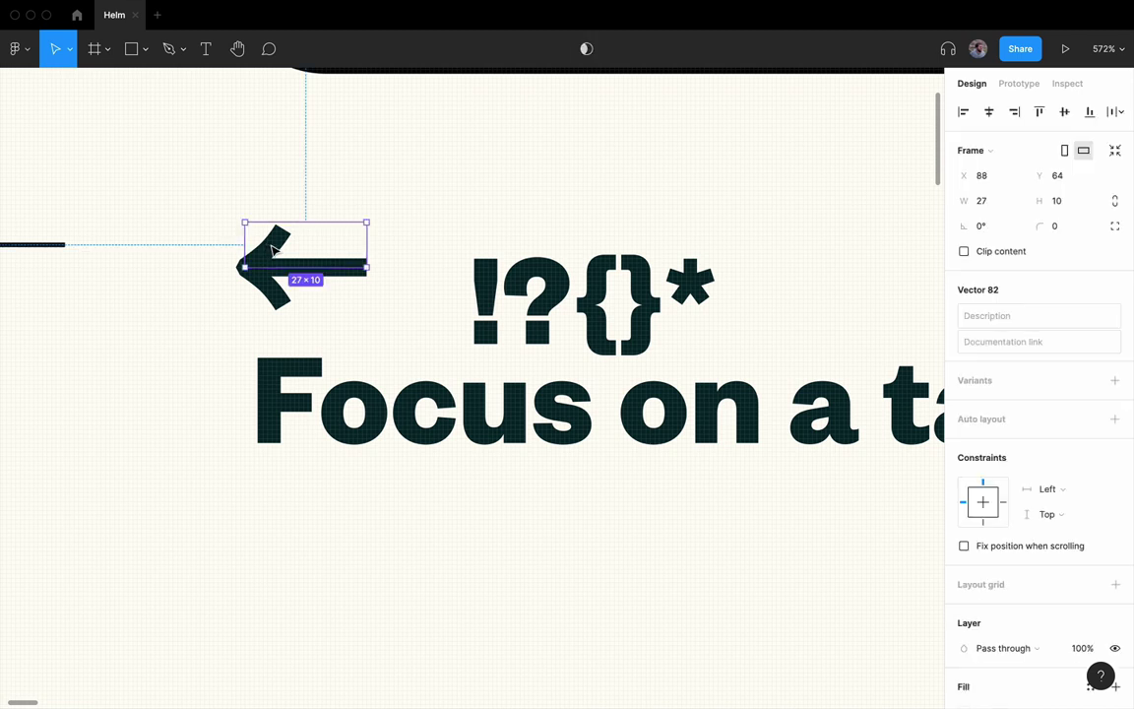
{"action": "double_click", "coordinate": [276, 250]}
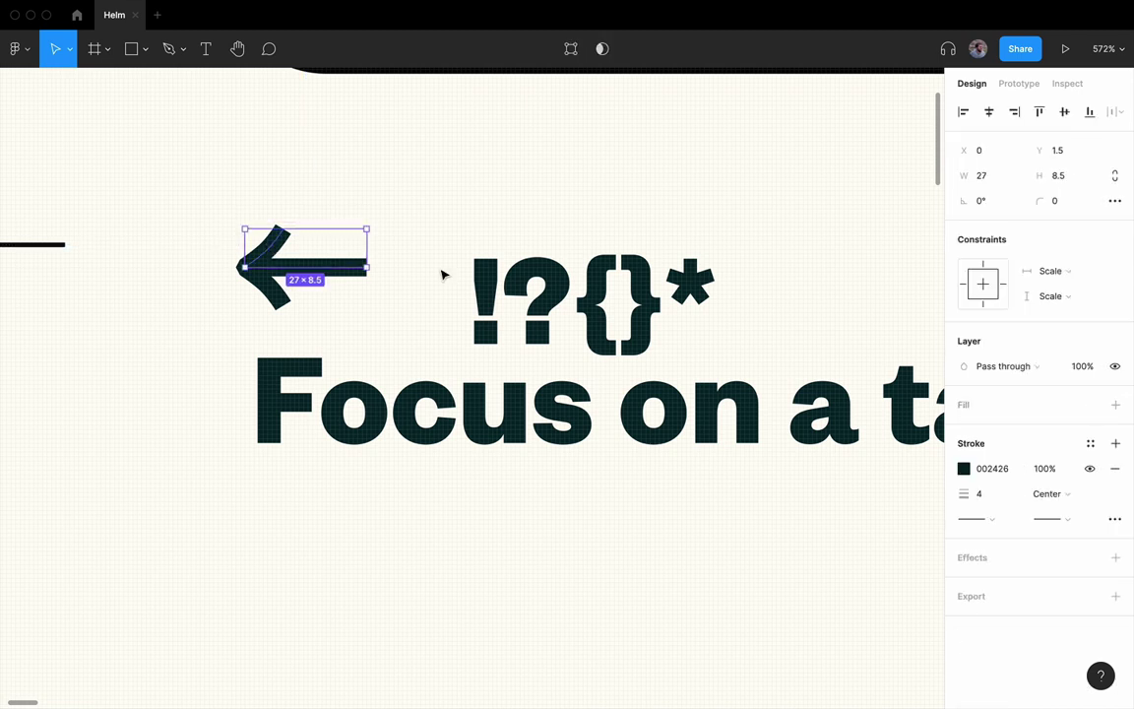
{"action": "left_click", "coordinate": [989, 496]}
{"action": "type", "text": "3"}
{"action": "key", "text": "Return"}
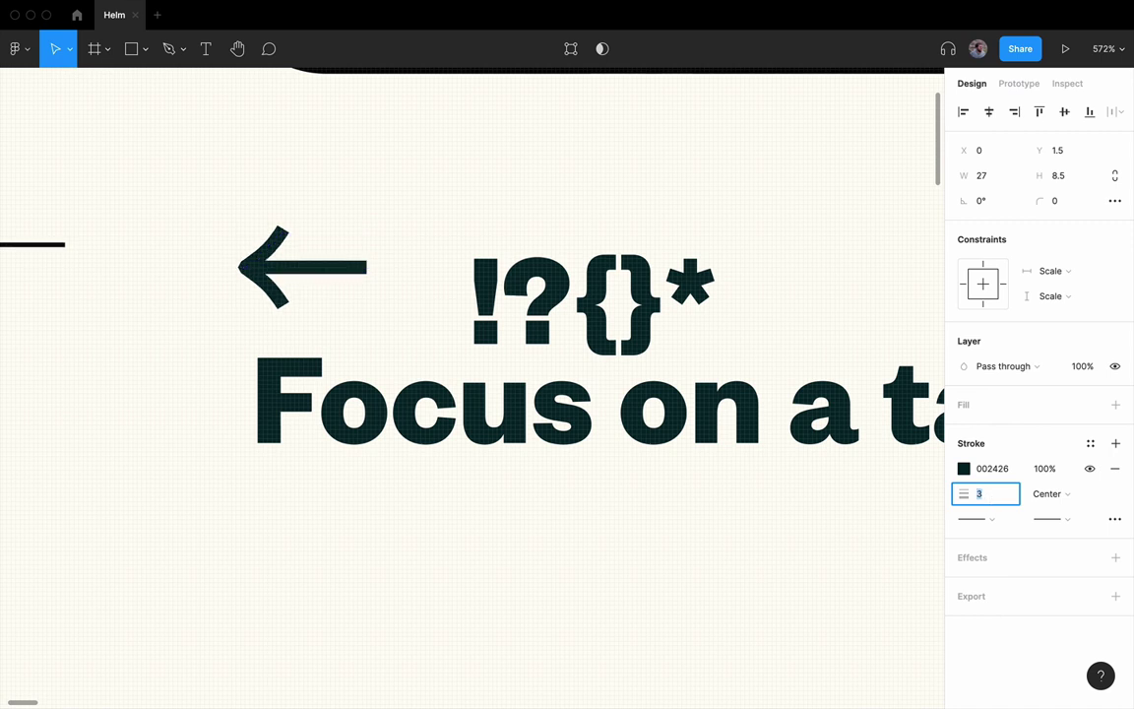
- Move the !?{}* text and spare arrow above the phone, and shift the back arrow to X 16
{"action": "left_click", "coordinate": [509, 162]}
{"action": "scroll", "coordinate": [491, 163], "scroll_direction": "down", "scroll_amount": 5}
{"action": "left_click_drag", "start_coordinate": [520, 209], "coordinate": [520, 86]}
{"action": "left_click_drag", "start_coordinate": [271, 365], "coordinate": [271, 128]}
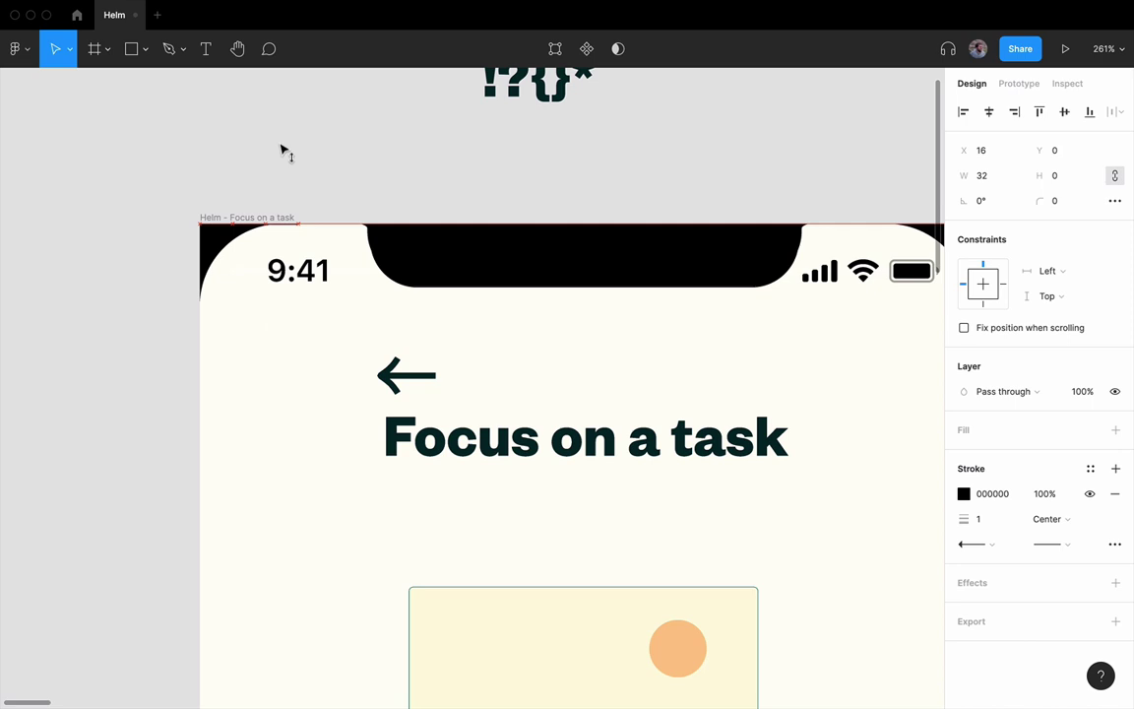
{"action": "left_click", "coordinate": [413, 388]}
{"action": "key", "text": "shift+r"}
{"action": "left_click_drag", "start_coordinate": [414, 394], "coordinate": [266, 394]}
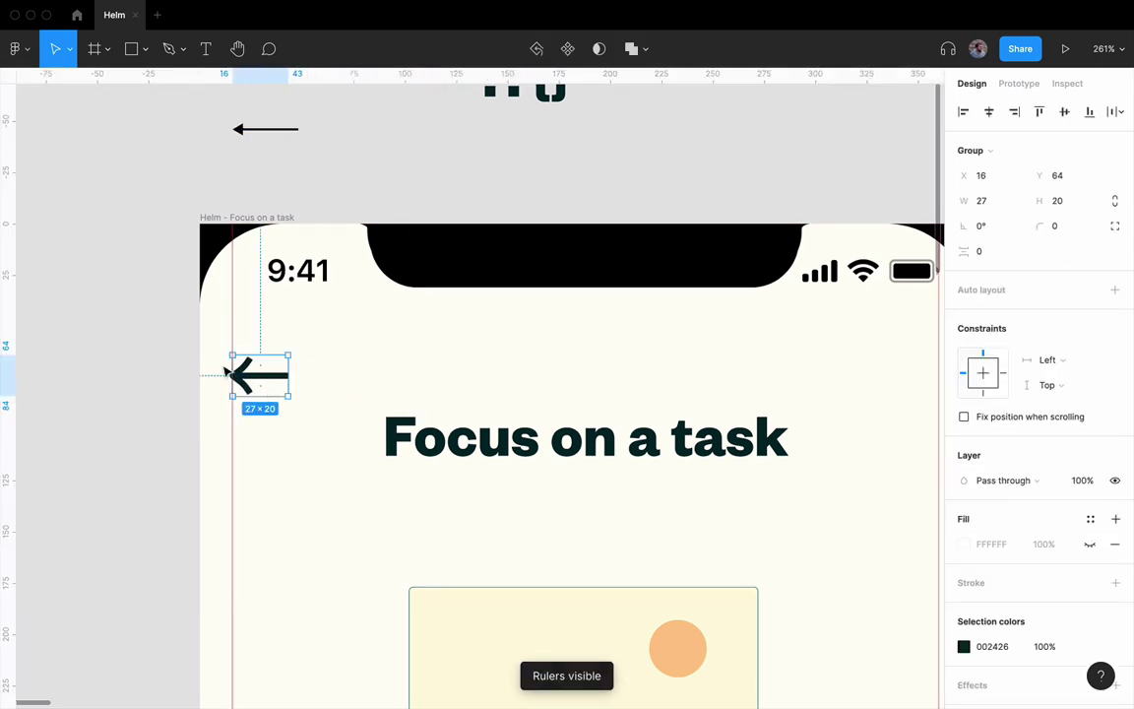
{"action": "scroll", "coordinate": [212, 370], "scroll_direction": "up", "scroll_amount": 5}
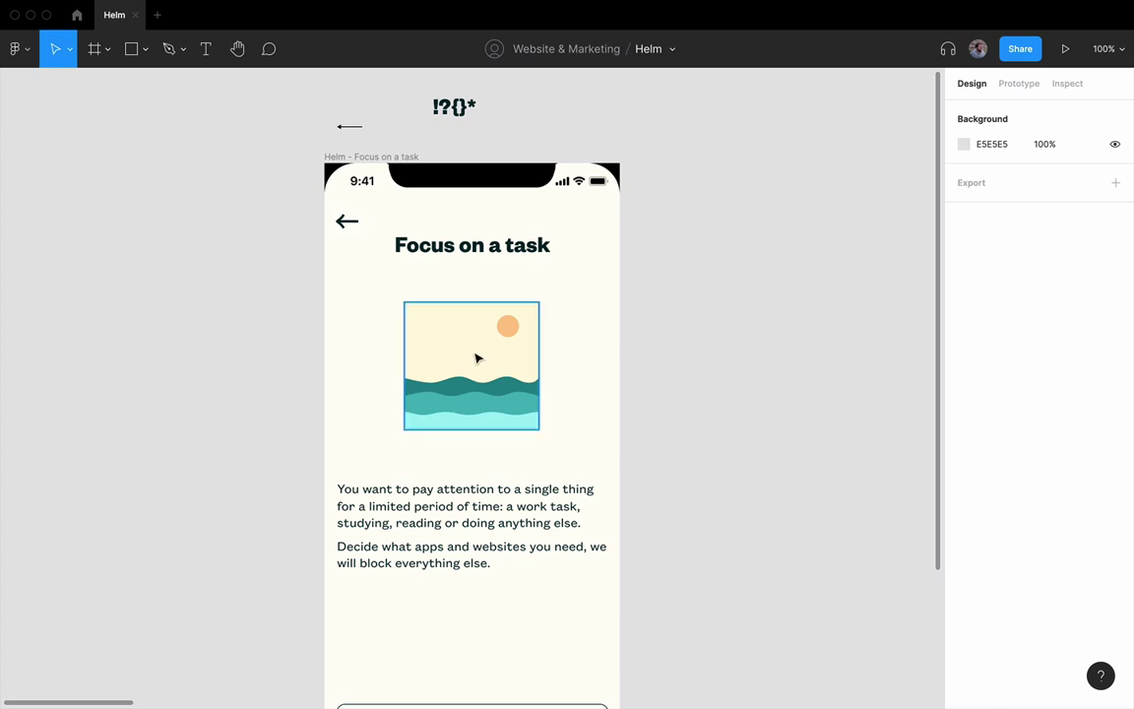
- Select the sea illustration, sample the ocean photo's colour, and zoom in to compare
{"action": "left_click", "coordinate": [477, 358]}
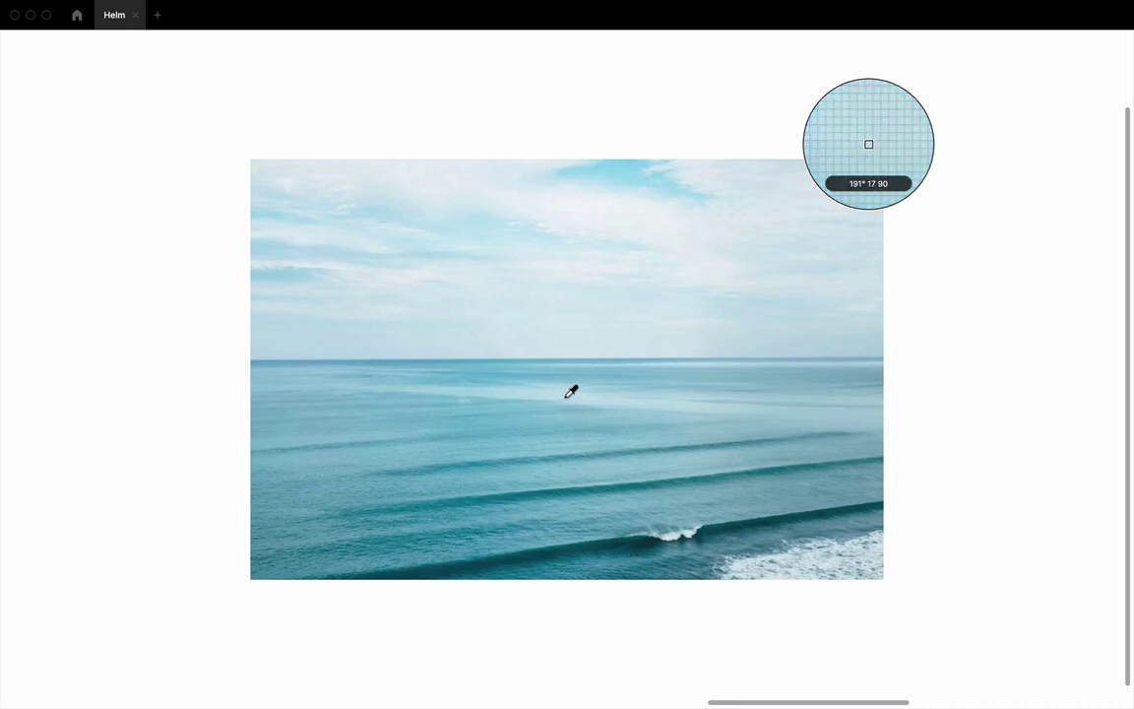
{"action": "left_click", "coordinate": [516, 355]}
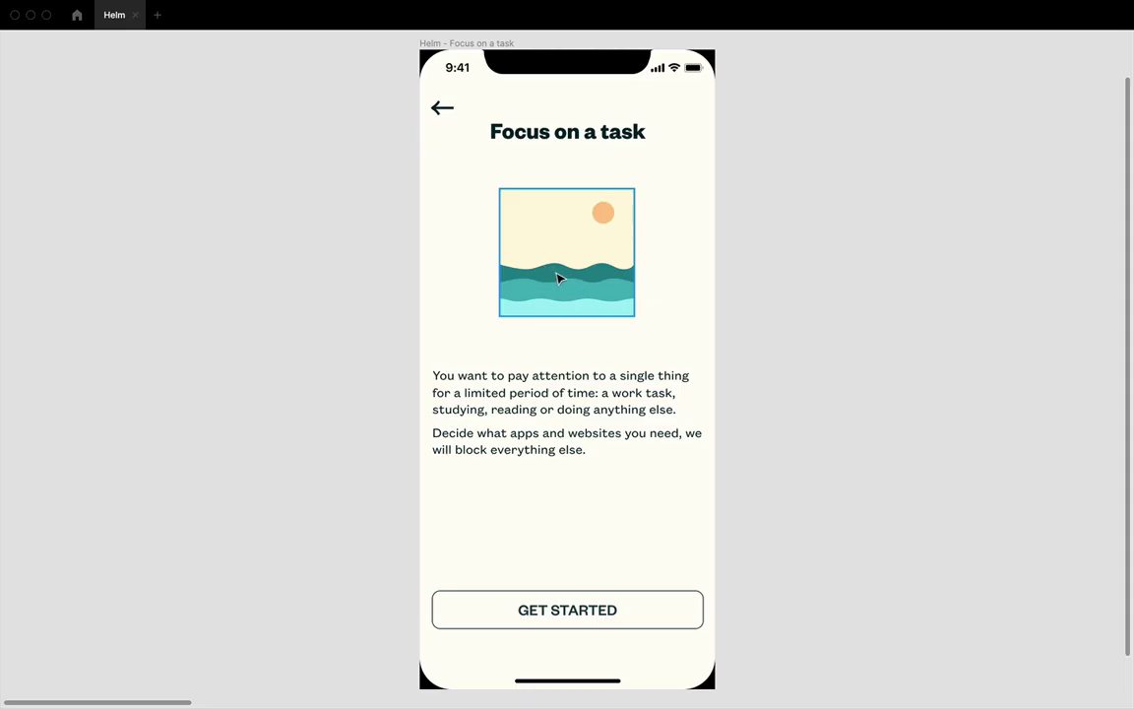
{"action": "scroll", "coordinate": [584, 281], "scroll_direction": "up", "scroll_amount": 5}
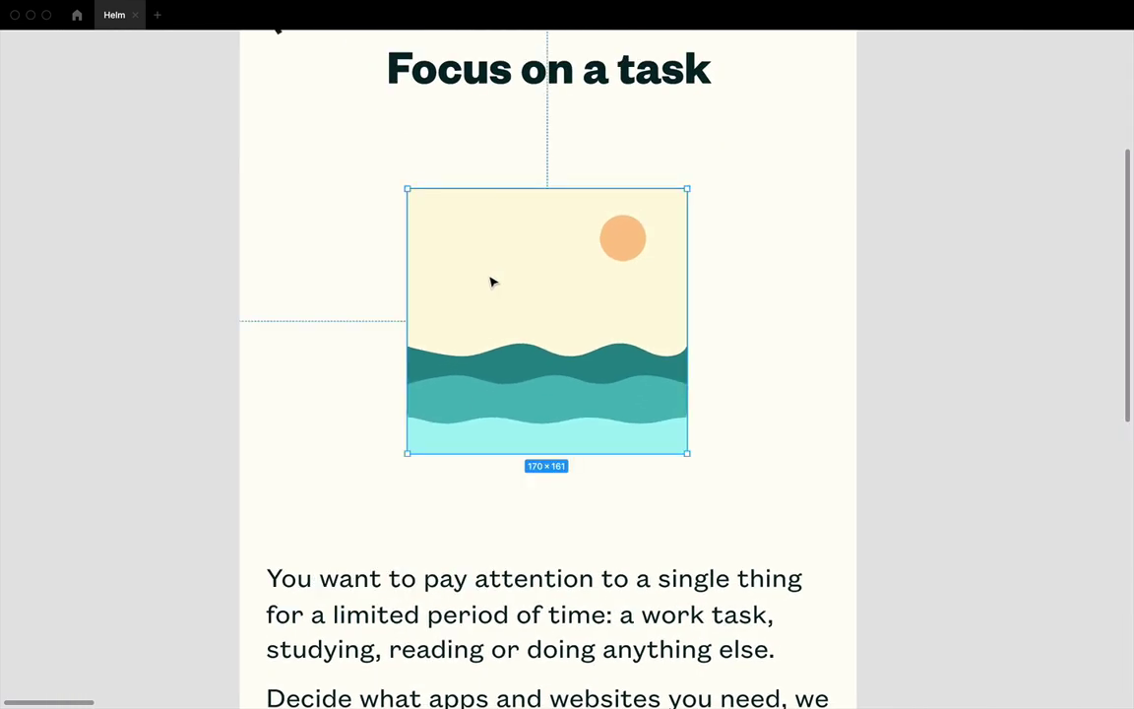
{"action": "left_click", "coordinate": [359, 256]}
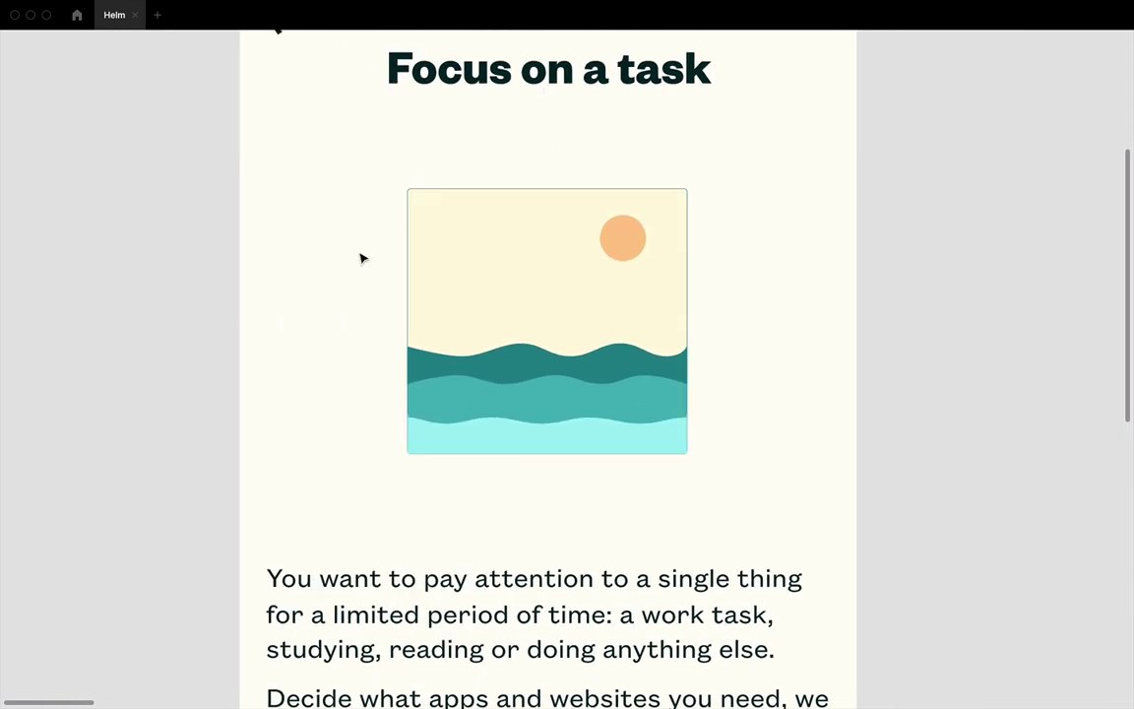
{"action": "scroll", "coordinate": [340, 280], "scroll_direction": "right", "scroll_amount": 2}
- Select the wave illustration, sample the off-white background (48°, 4, 100), and restore the panels
{"action": "scroll", "coordinate": [330, 291], "scroll_direction": "up", "scroll_amount": 10}
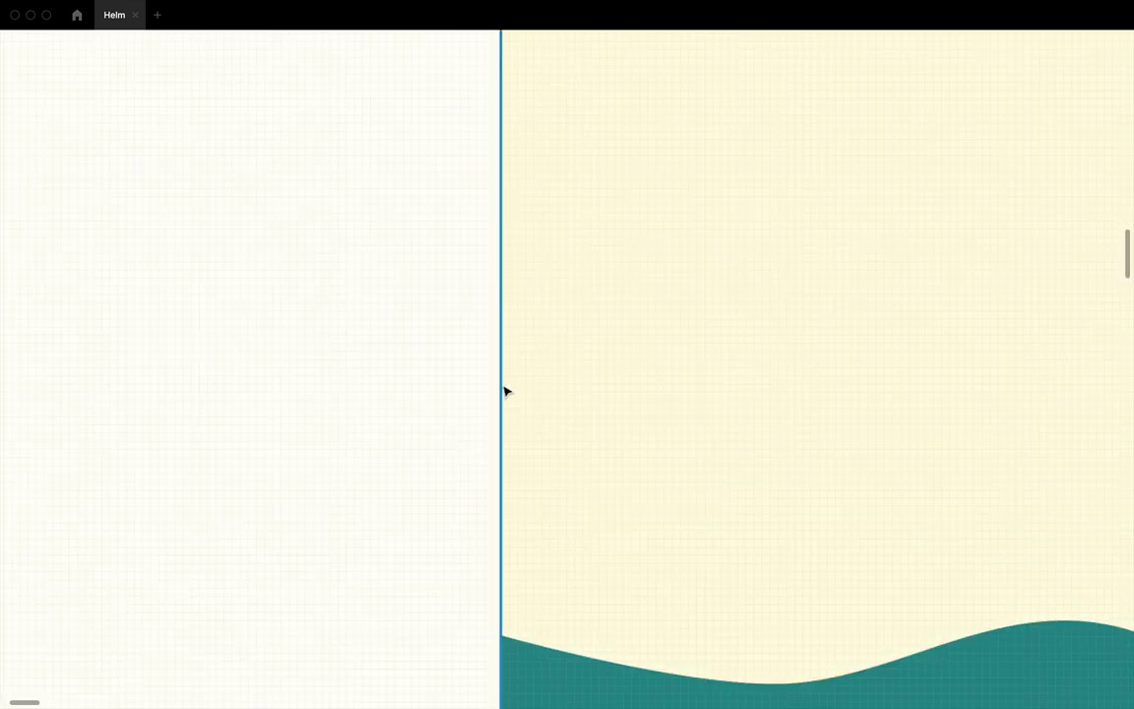
{"action": "scroll", "coordinate": [435, 395], "scroll_direction": "down", "scroll_amount": 10}
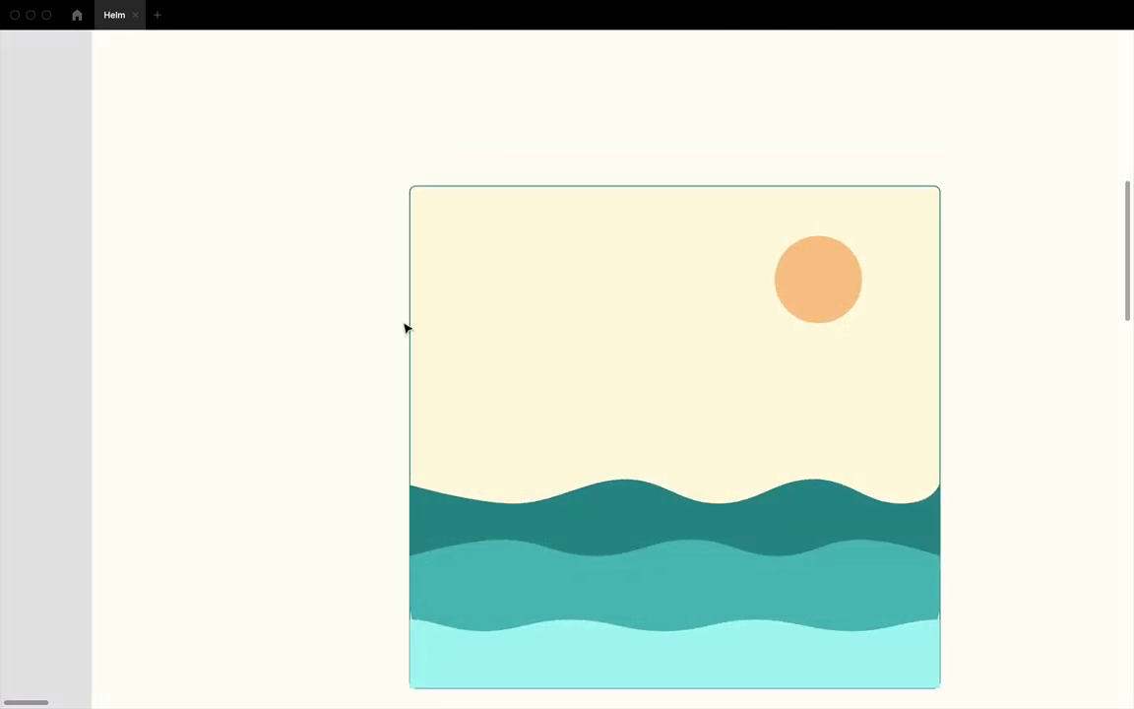
{"action": "left_click", "coordinate": [484, 369]}
{"action": "key", "text": "ctrl+backslash"}
{"action": "key", "text": "ctrl+alt+Return"}
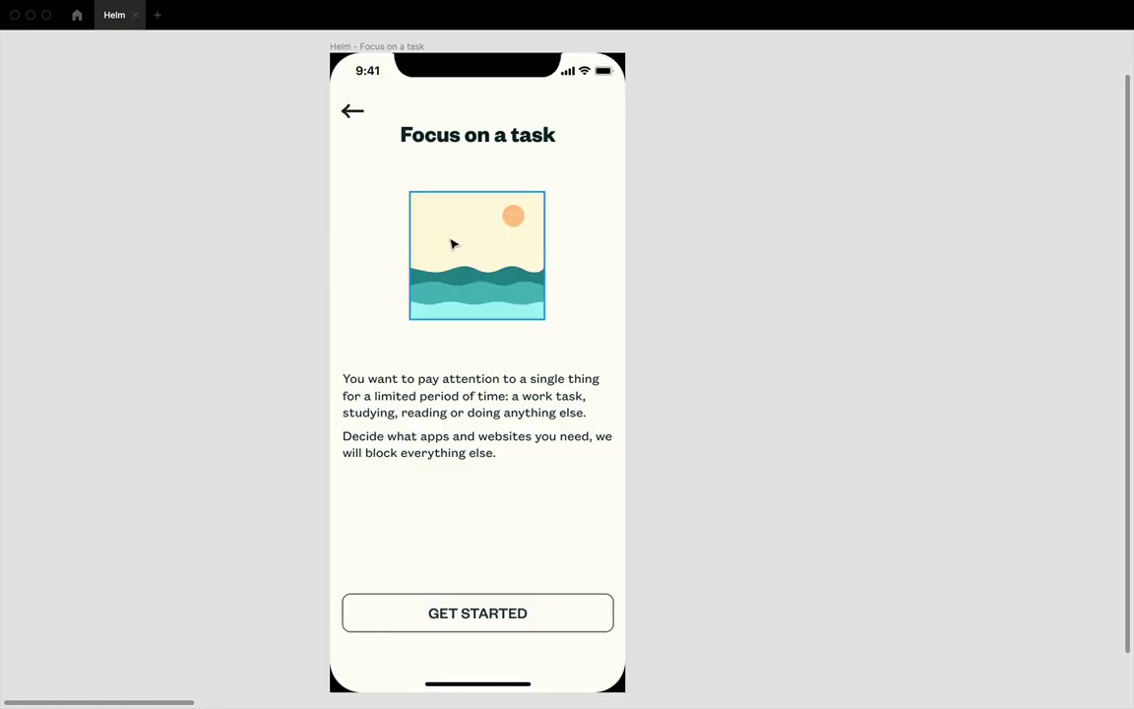
{"action": "key", "text": "super+shift+c"}
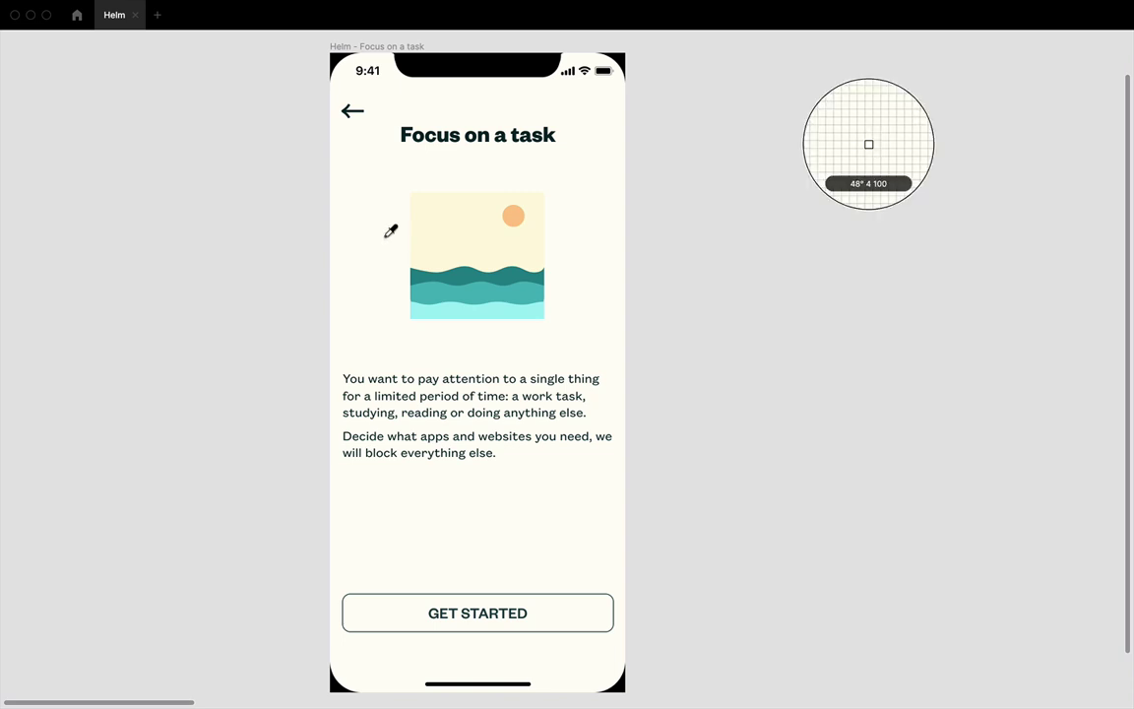
{"action": "left_click", "coordinate": [435, 231]}
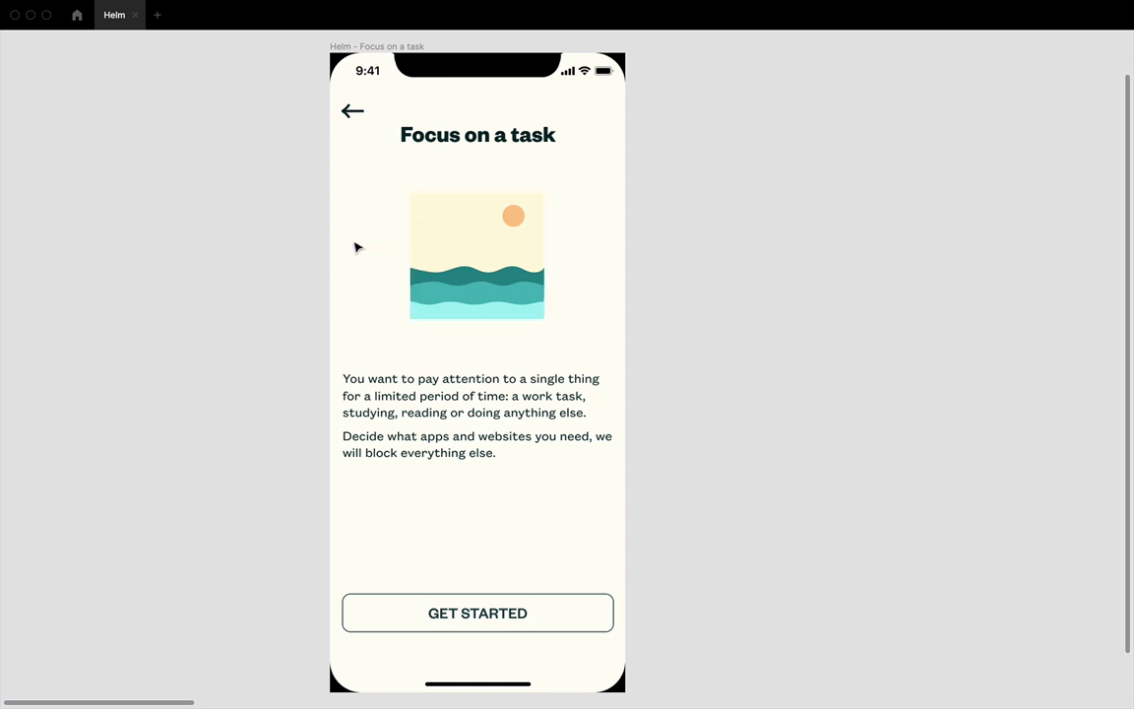
{"action": "key", "text": "super+backslash"}
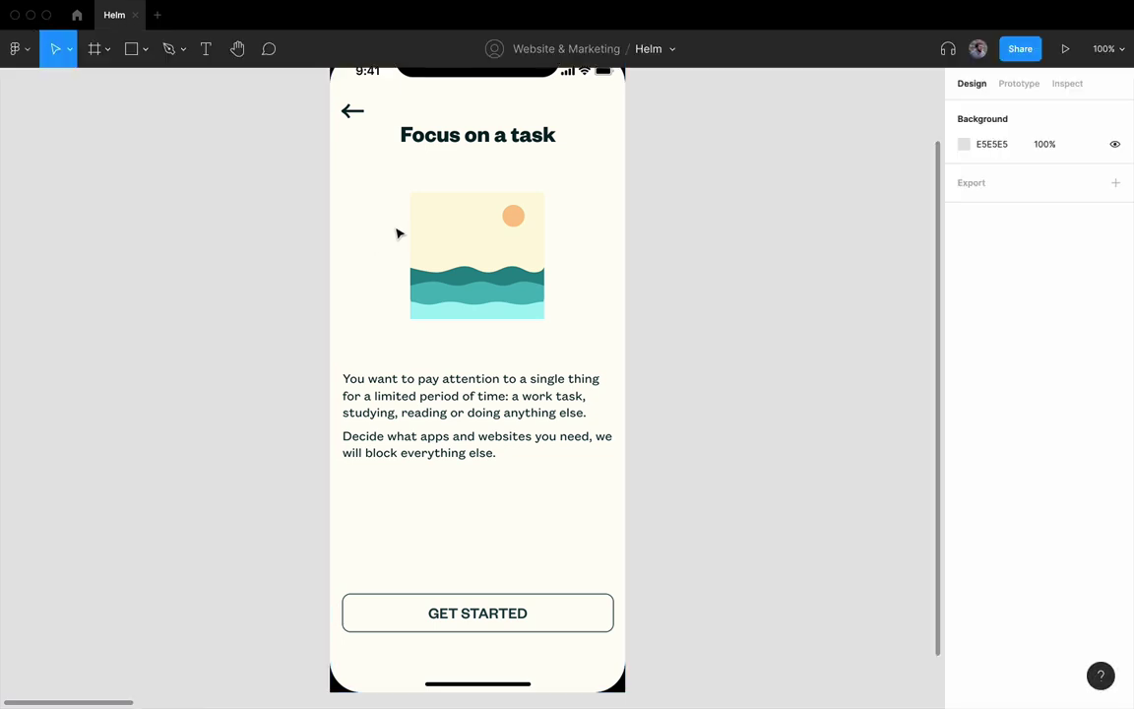
- Set the sky illustration fill's HSB brightness to 90
{"action": "left_click", "coordinate": [455, 212]}
{"action": "scroll", "coordinate": [454, 213], "scroll_direction": "up", "scroll_amount": 5}
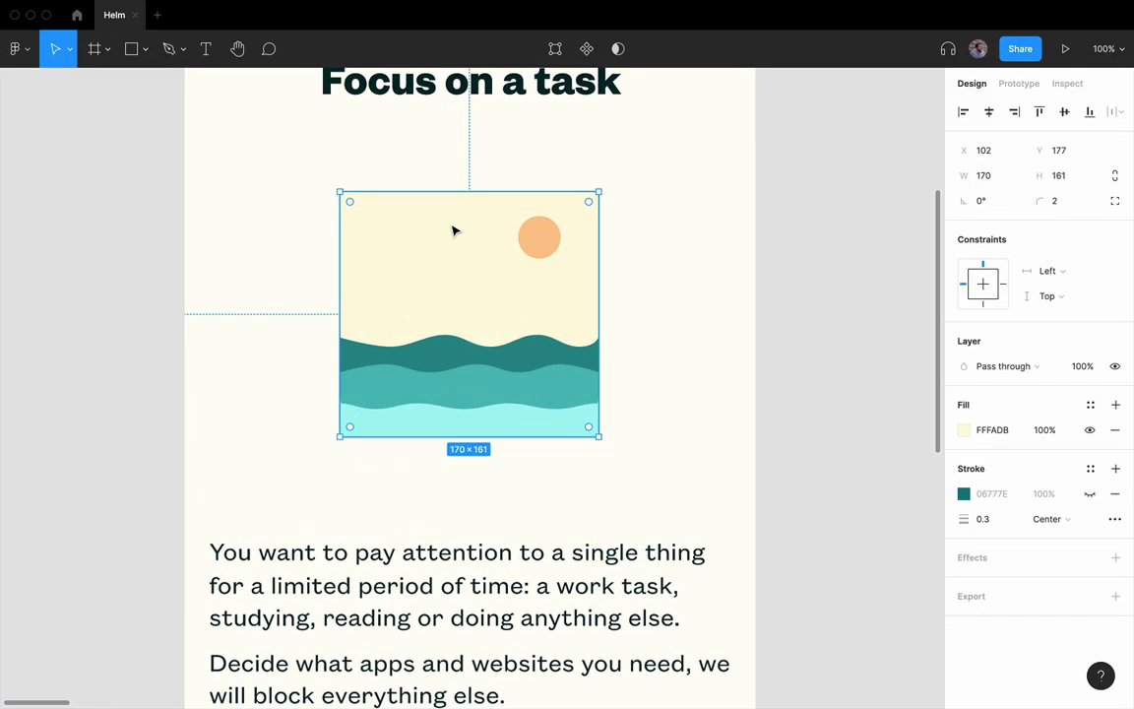
{"action": "scroll", "coordinate": [443, 277], "scroll_direction": "right", "scroll_amount": 3}
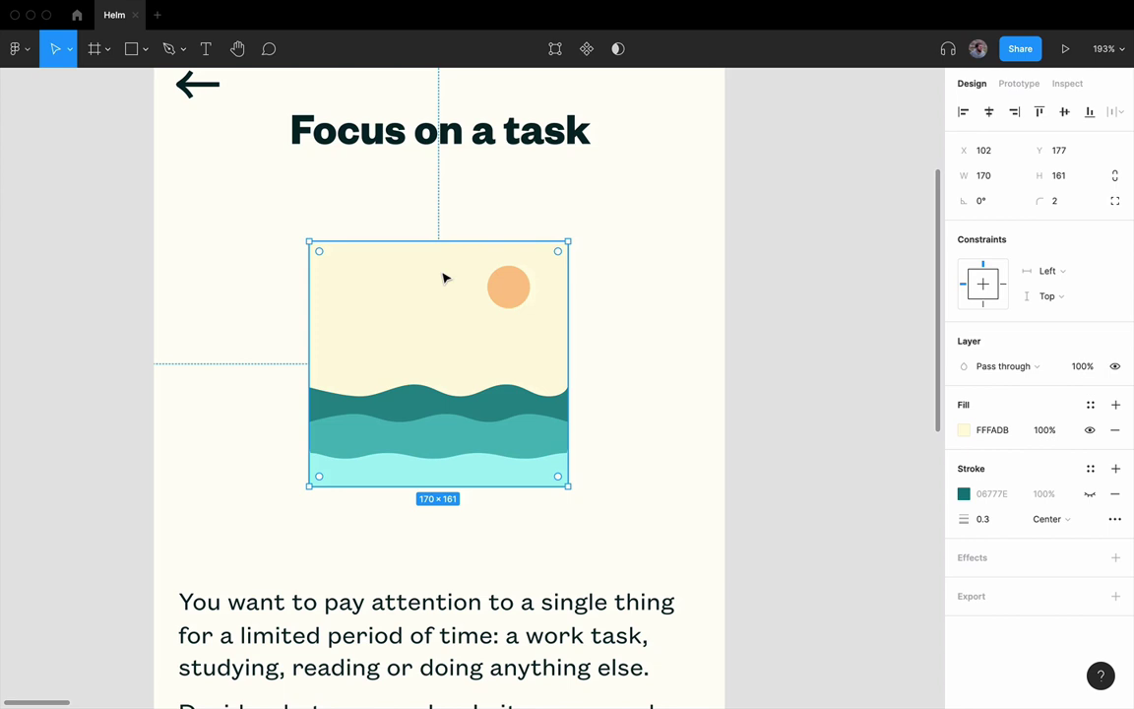
{"action": "left_click", "coordinate": [964, 430]}
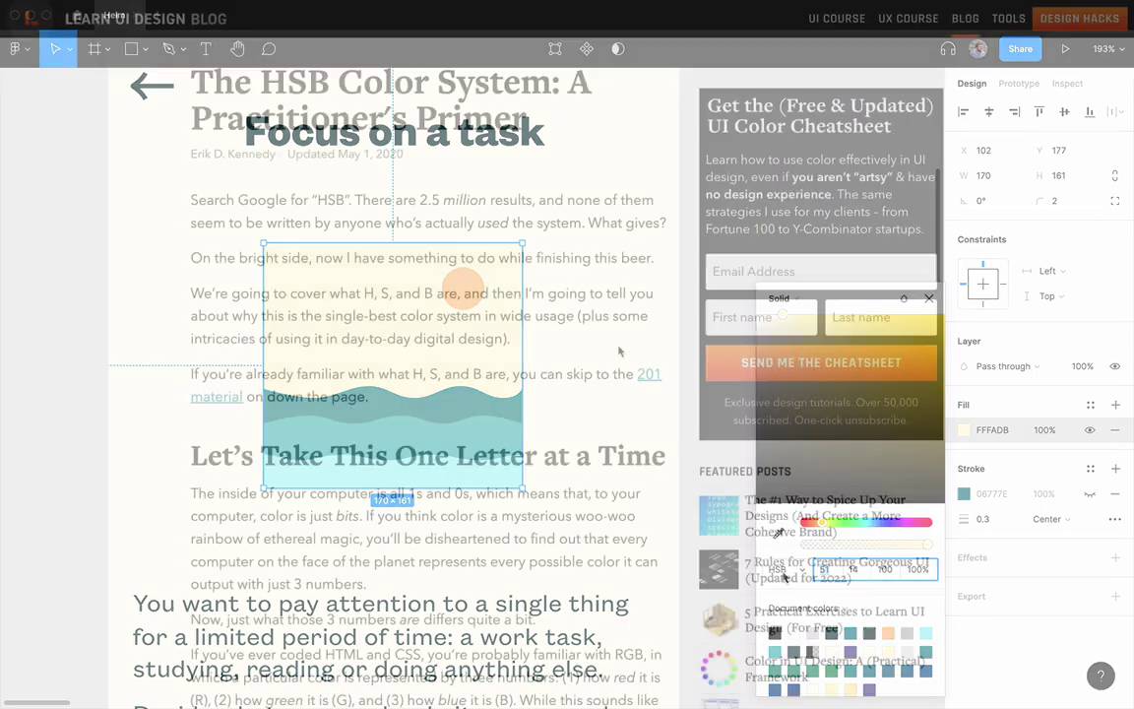
{"action": "scroll", "coordinate": [618, 347], "scroll_direction": "down", "scroll_amount": 15}
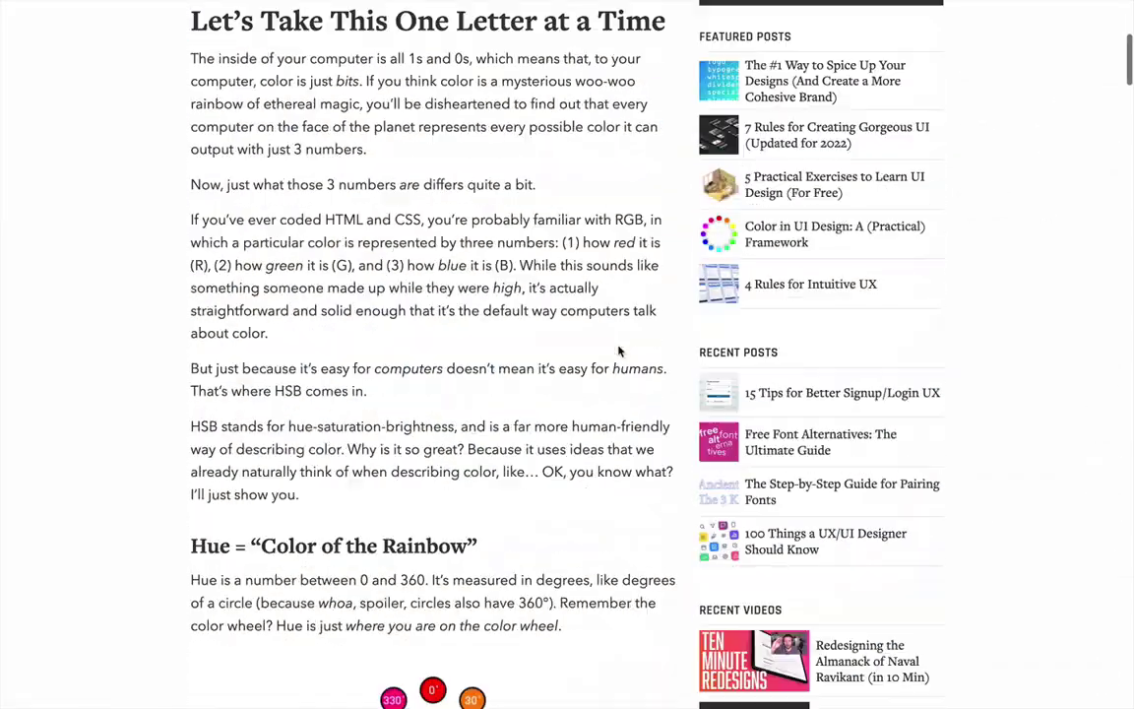
{"action": "scroll", "coordinate": [618, 346], "scroll_direction": "down", "scroll_amount": 10}
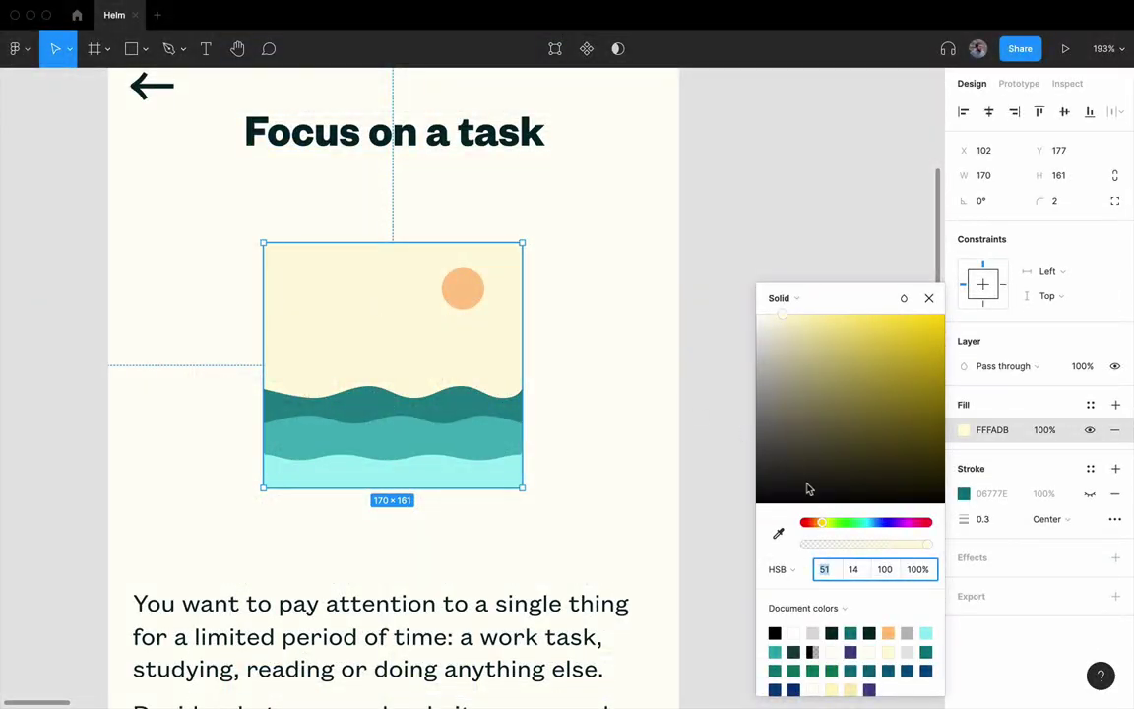
{"action": "left_click", "coordinate": [885, 570]}
{"action": "type", "text": "90"}
{"action": "key", "text": "Return"}
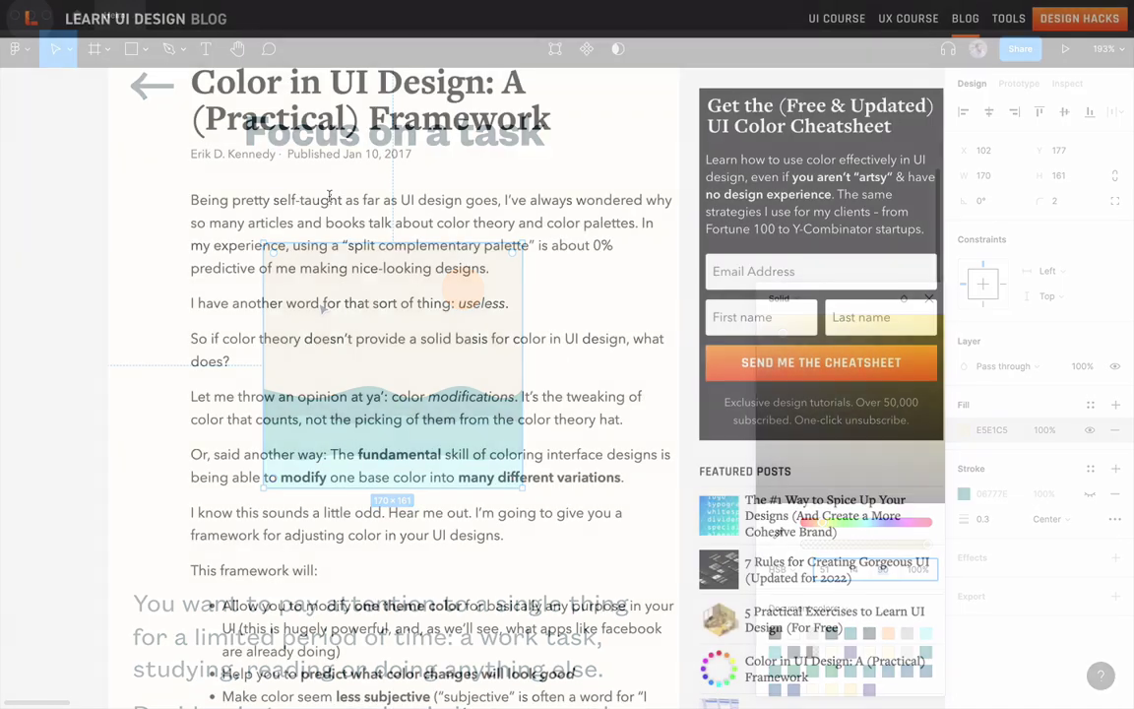
- Raise the sky's saturation to 30 and lower its hue to 43, giving FFE9B2
{"action": "scroll", "coordinate": [341, 237], "scroll_direction": "down", "scroll_amount": 20}
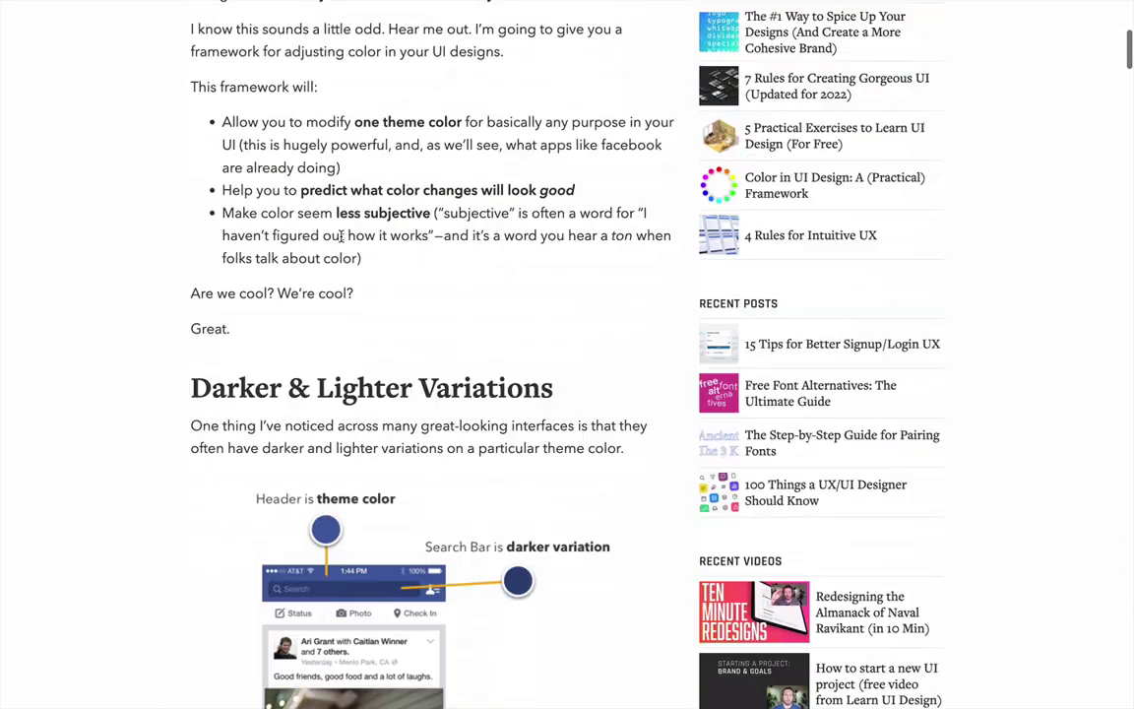
{"action": "scroll", "coordinate": [342, 241], "scroll_direction": "down", "scroll_amount": 7}
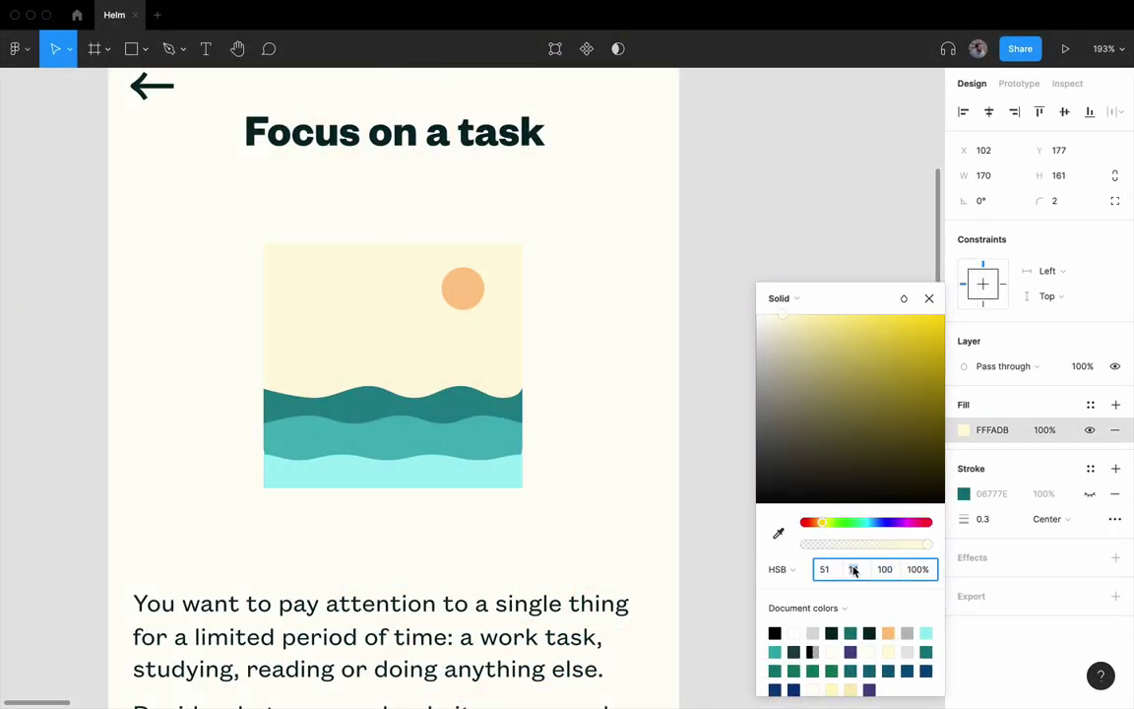
{"action": "left_click", "coordinate": [859, 571]}
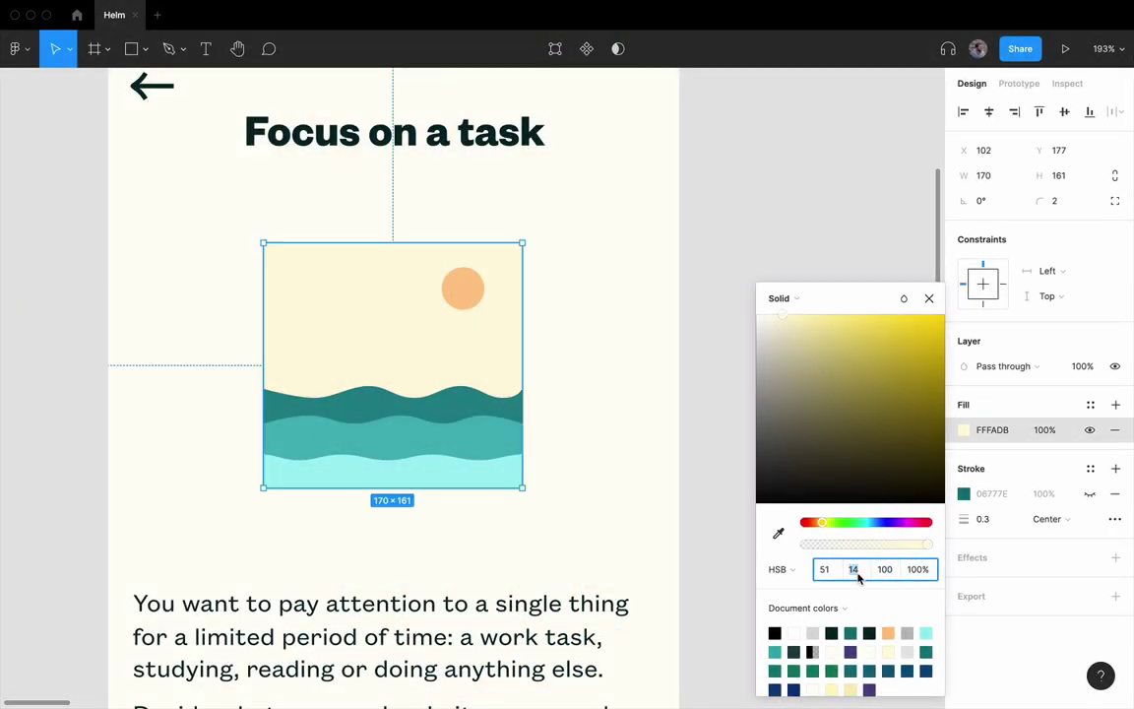
{"action": "type", "text": "30"}
{"action": "key", "text": "Return"}
{"action": "left_click", "coordinate": [813, 570]}
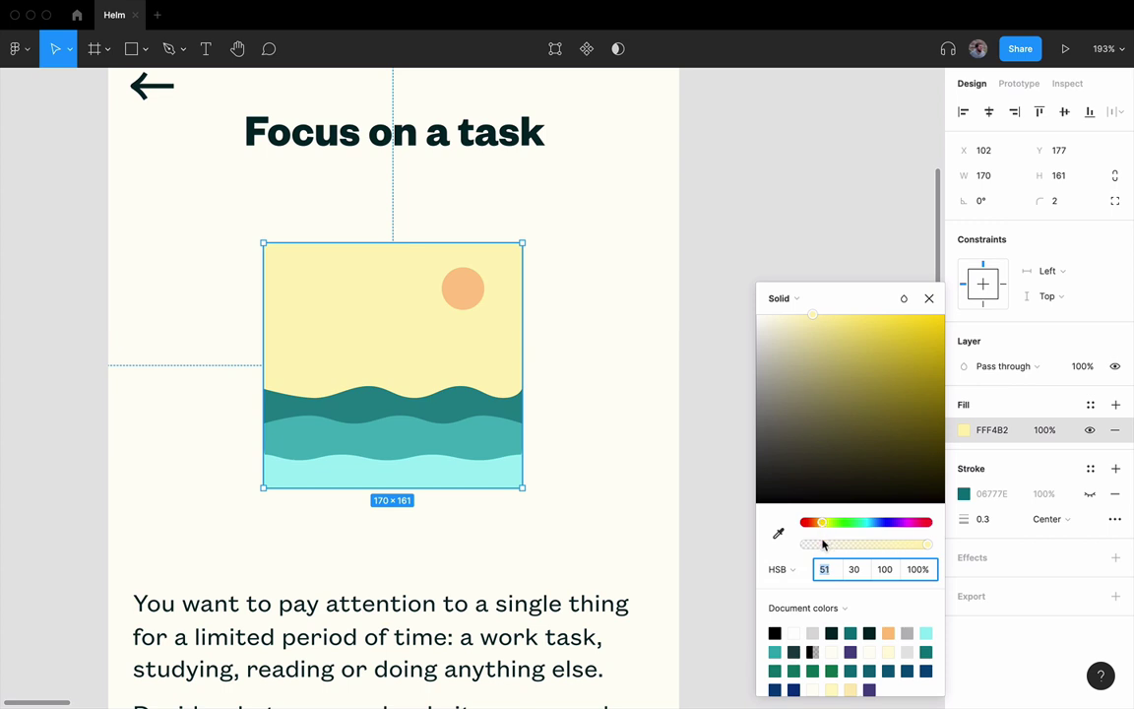
{"action": "key", "text": "shift+Down"}
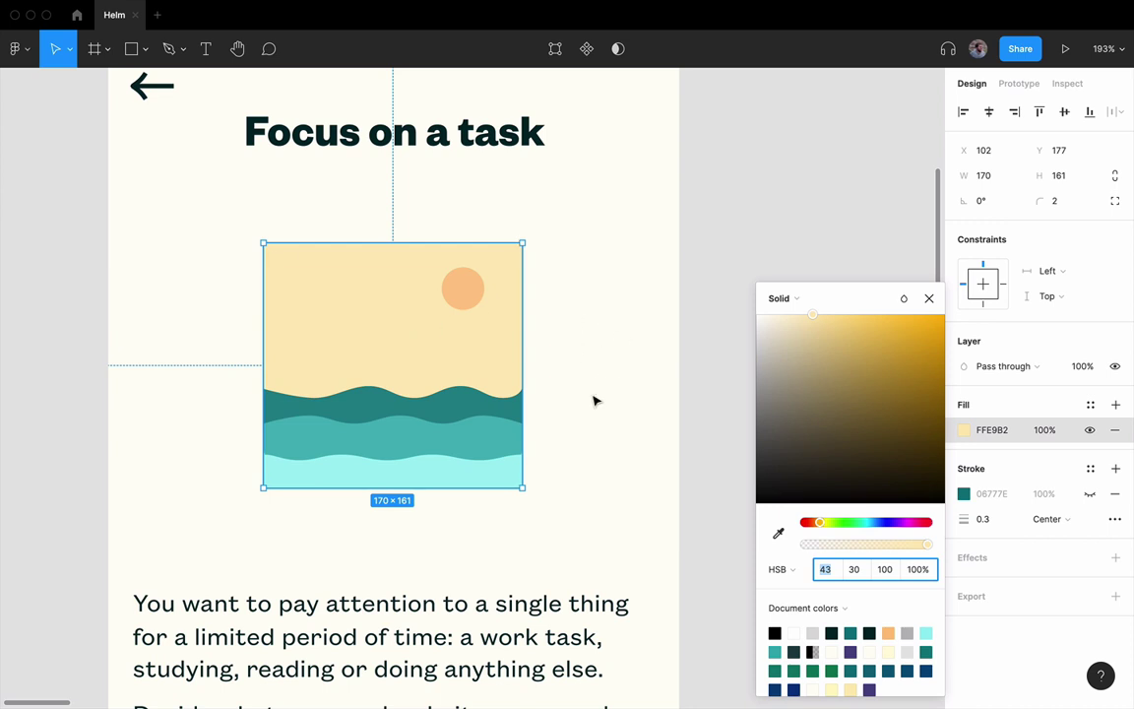
{"action": "key", "text": "Escape"}
{"action": "key", "text": "Escape"}
{"action": "key", "text": "shift+0"}
- Lower the screen background fill's saturation from 4 to 3, then deselect
{"action": "left_click", "coordinate": [964, 482]}
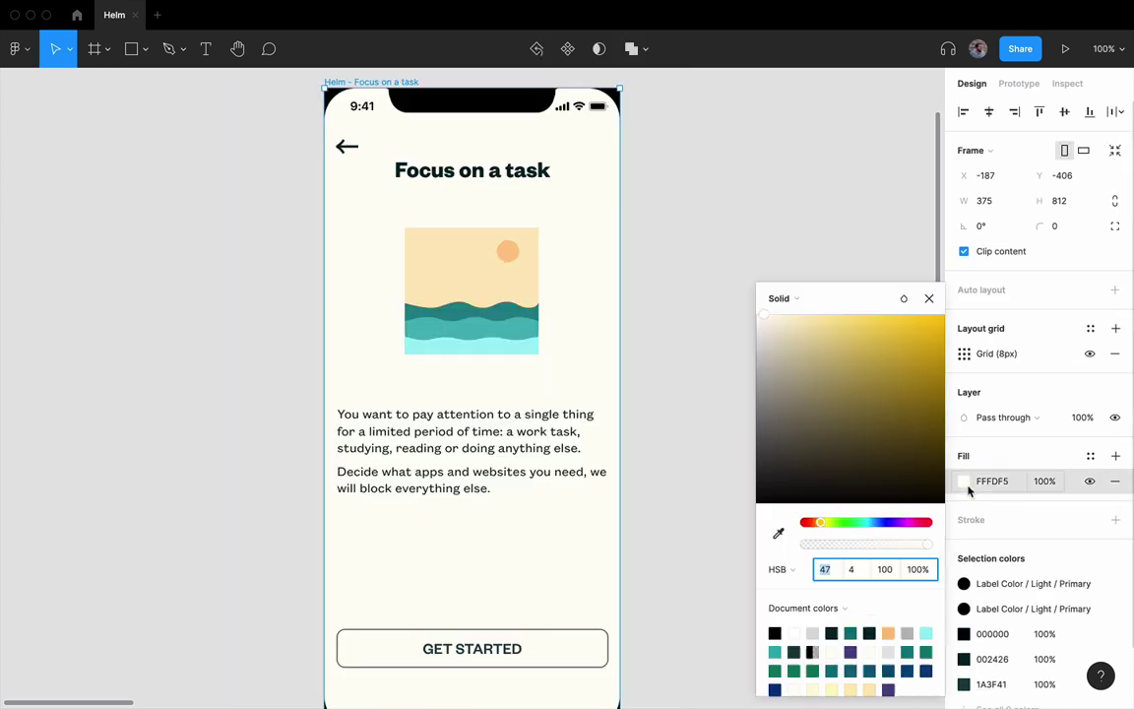
{"action": "left_click", "coordinate": [860, 569]}
{"action": "key", "text": "Down"}
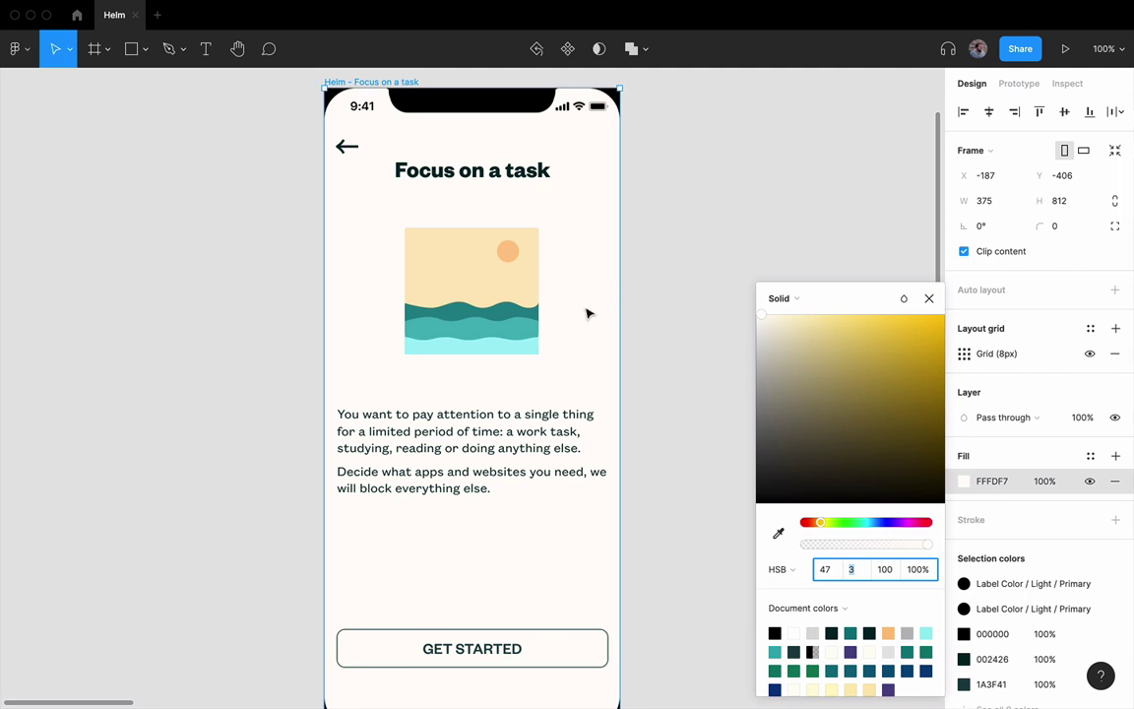
{"action": "left_click", "coordinate": [676, 266]}
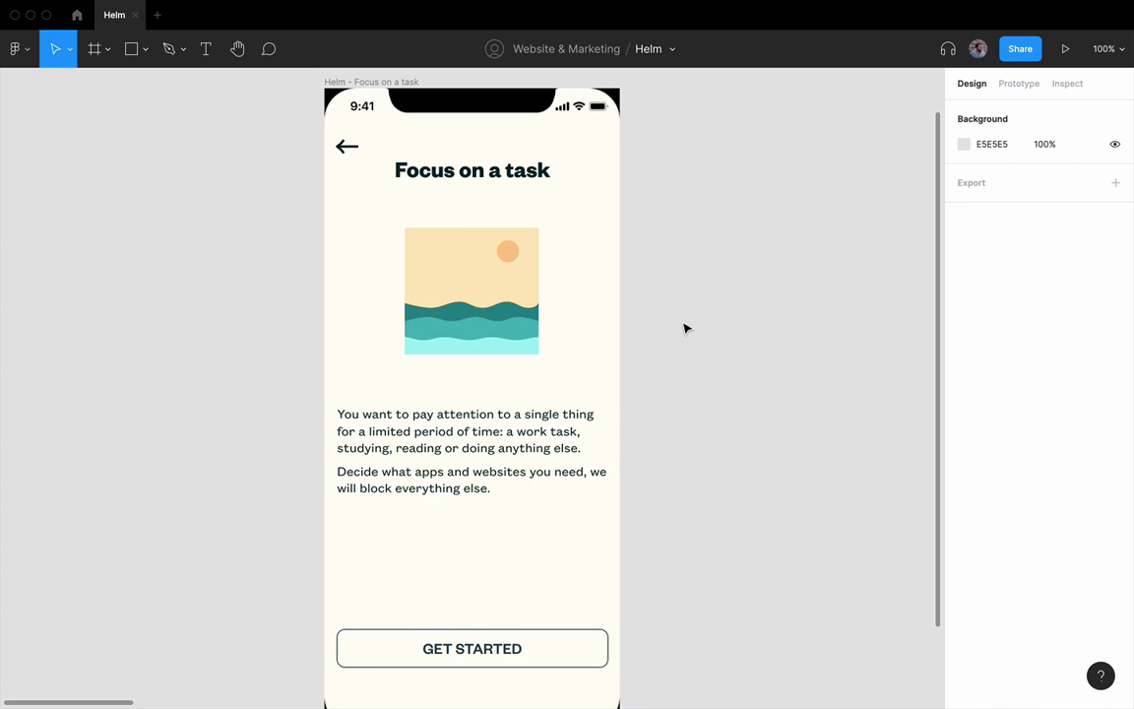
- Rewrite the first sentence as 'do something that requires sustained focus' and merge the paragraphs
{"action": "left_click", "coordinate": [513, 406]}
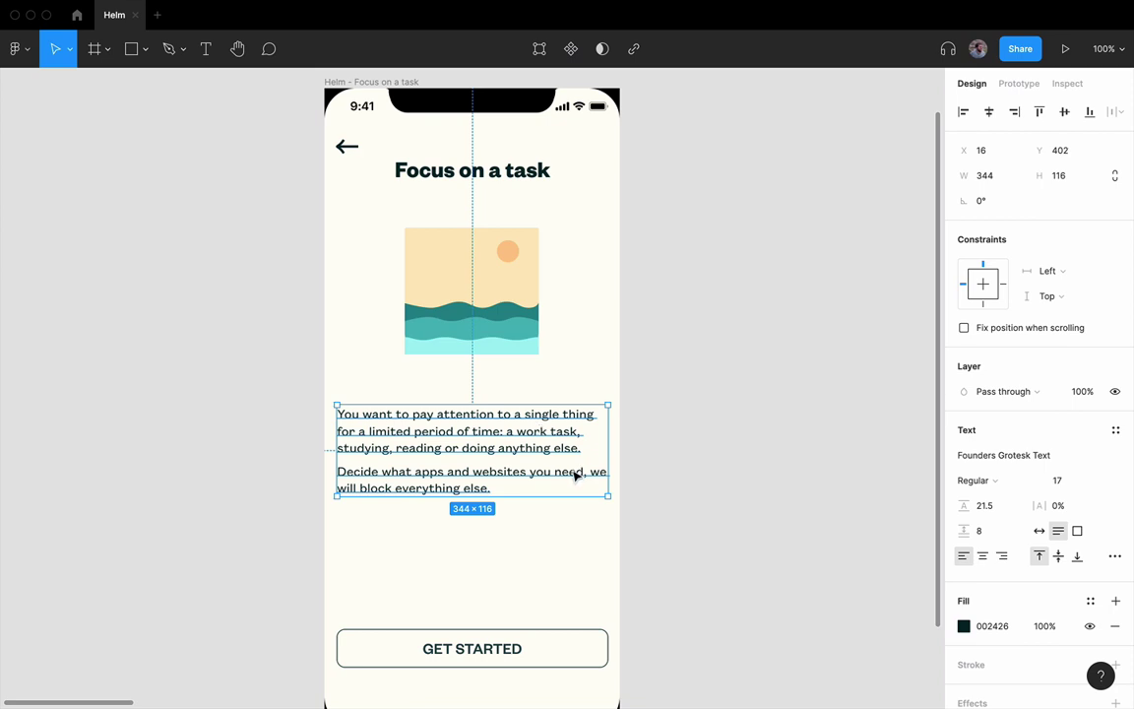
{"action": "left_click", "coordinate": [567, 559]}
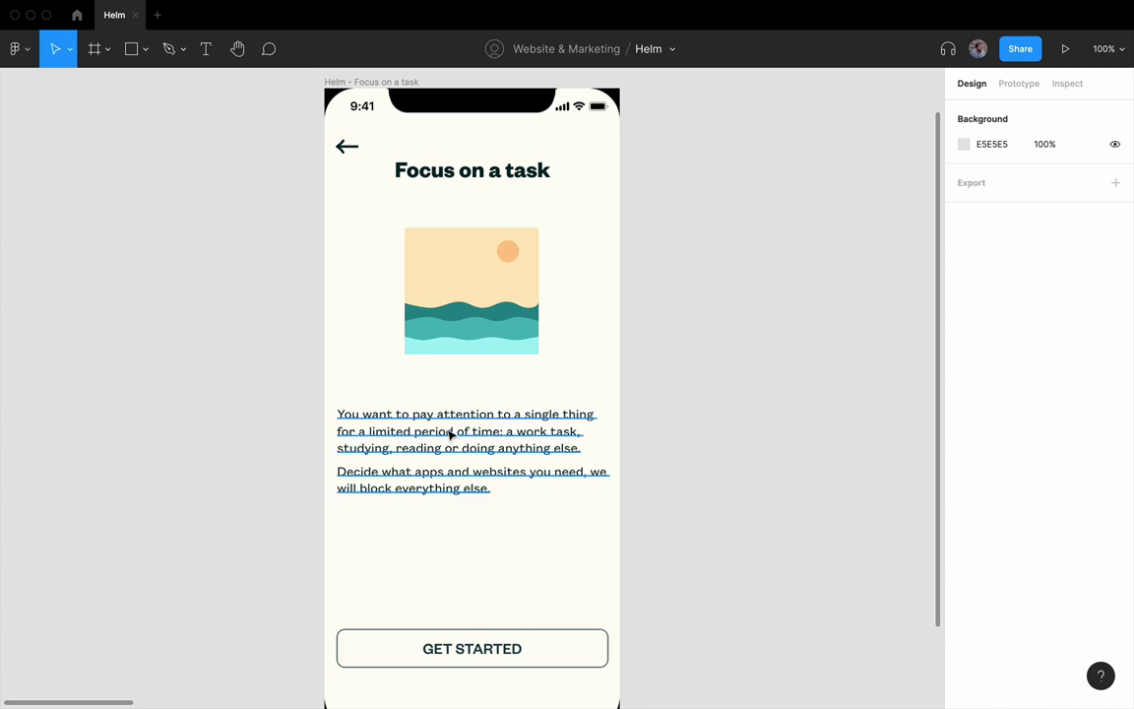
{"action": "double_click", "coordinate": [412, 414]}
{"action": "left_click_drag", "start_coordinate": [412, 414], "coordinate": [579, 448]}
{"action": "type", "text": "do something that requires sustained focus."}
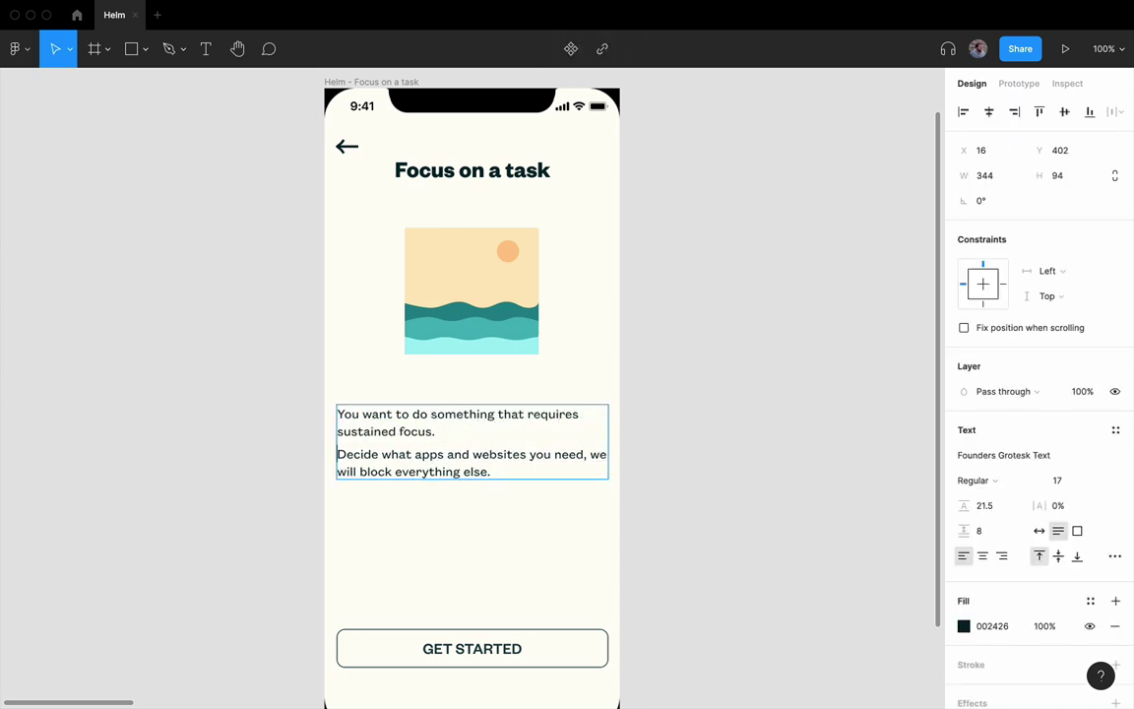
{"action": "key", "text": "Delete"}
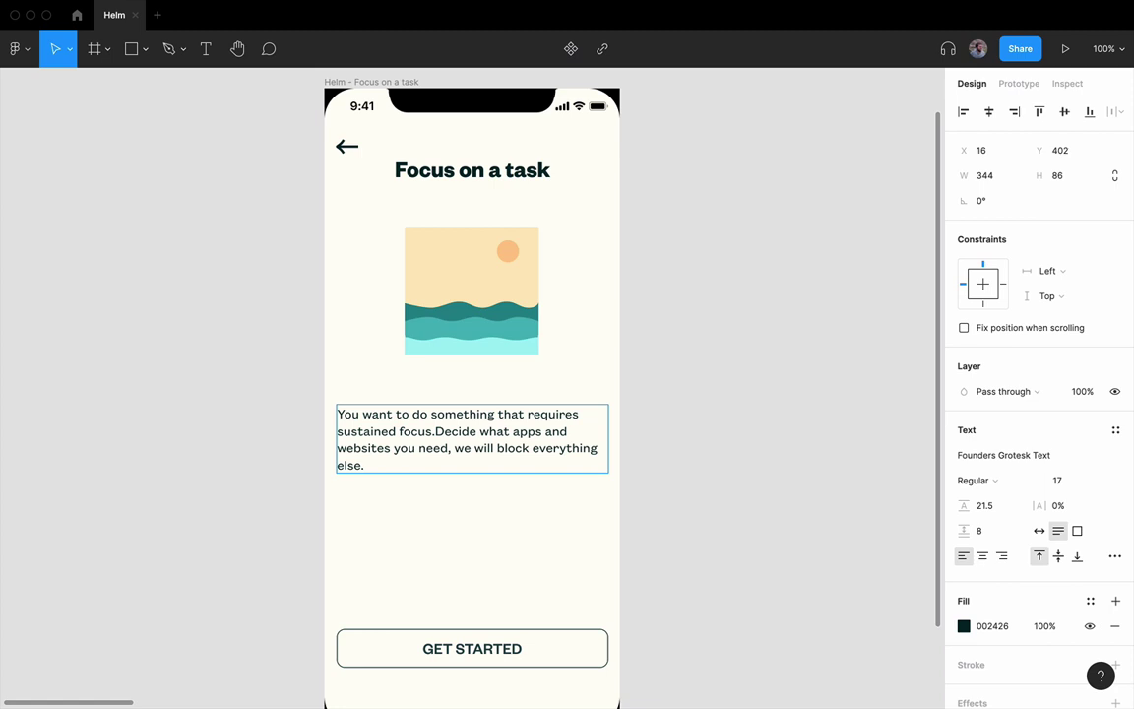
{"action": "left_click_drag", "start_coordinate": [446, 448], "coordinate": [462, 447]}
{"action": "type", "text": ". We"}
{"action": "key", "text": "Delete"}
{"action": "key", "text": "Delete"}
{"action": "key", "text": "Delete"}
{"action": "key", "text": "Delete"}
{"action": "key", "text": "Delete"}
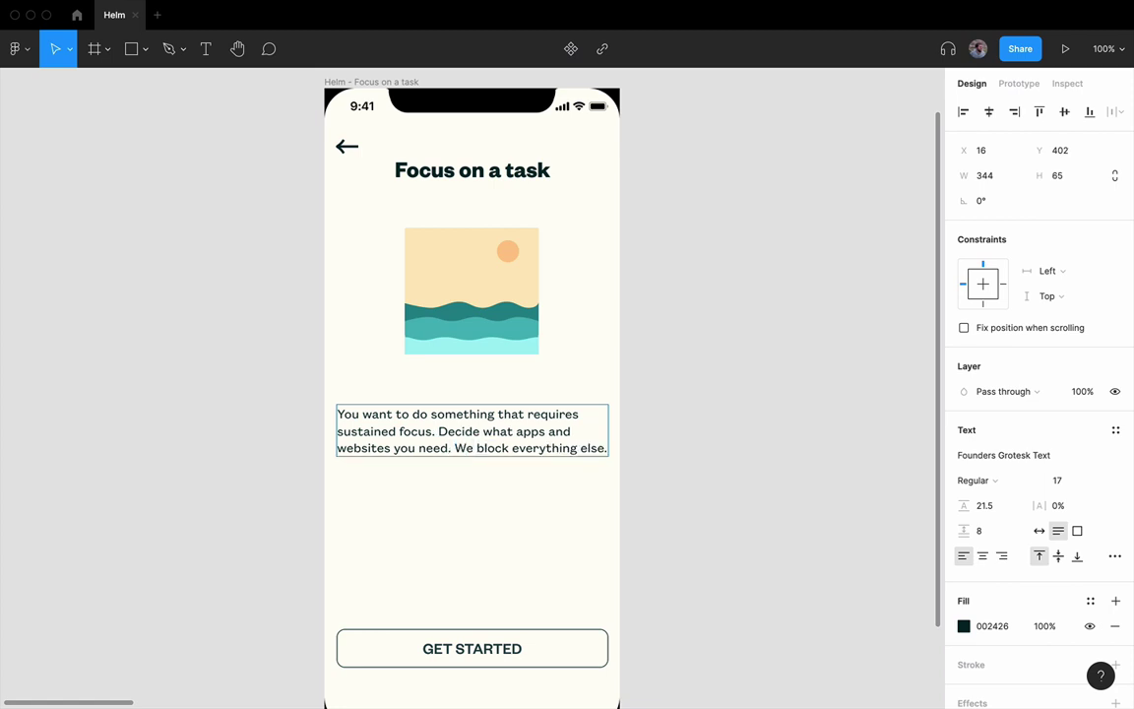
{"action": "key", "text": "Escape"}
- Bold the phrase 'sustained focus' in the body text
{"action": "left_click", "coordinate": [577, 491]}
{"action": "left_click", "coordinate": [551, 434]}
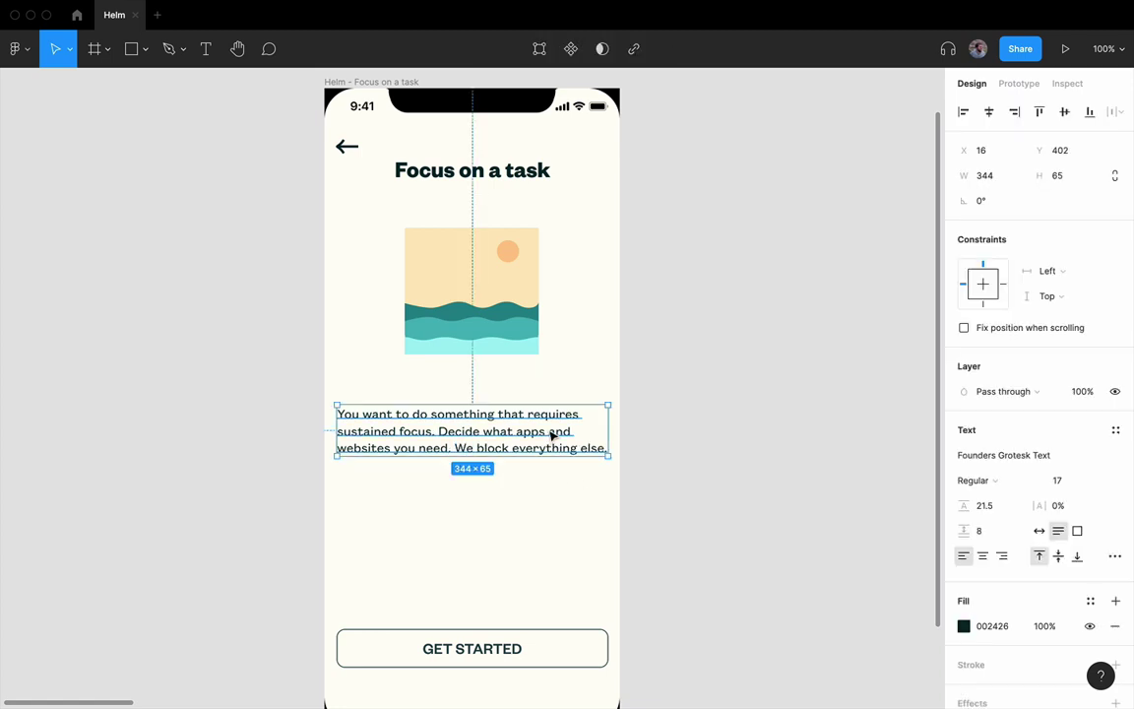
{"action": "key", "text": "Return"}
{"action": "left_click_drag", "start_coordinate": [337, 431], "coordinate": [607, 447]}
{"action": "key", "text": "ctrl+b"}
{"action": "key", "text": "ctrl+b"}
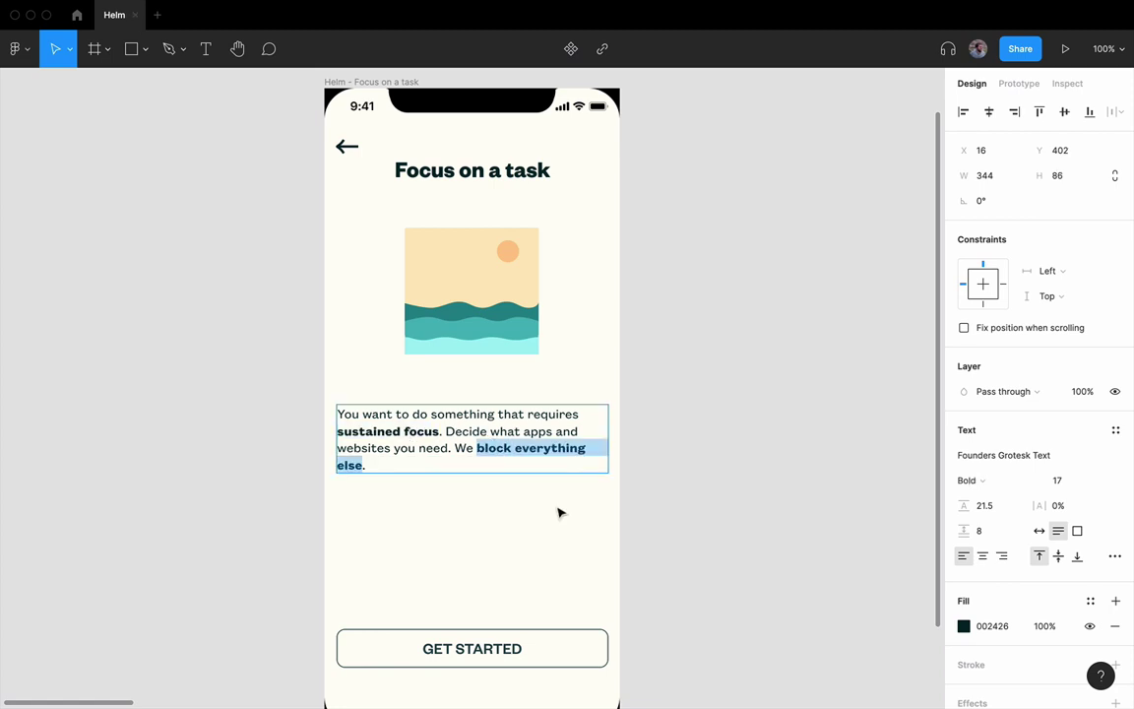
{"action": "left_click", "coordinate": [557, 527]}
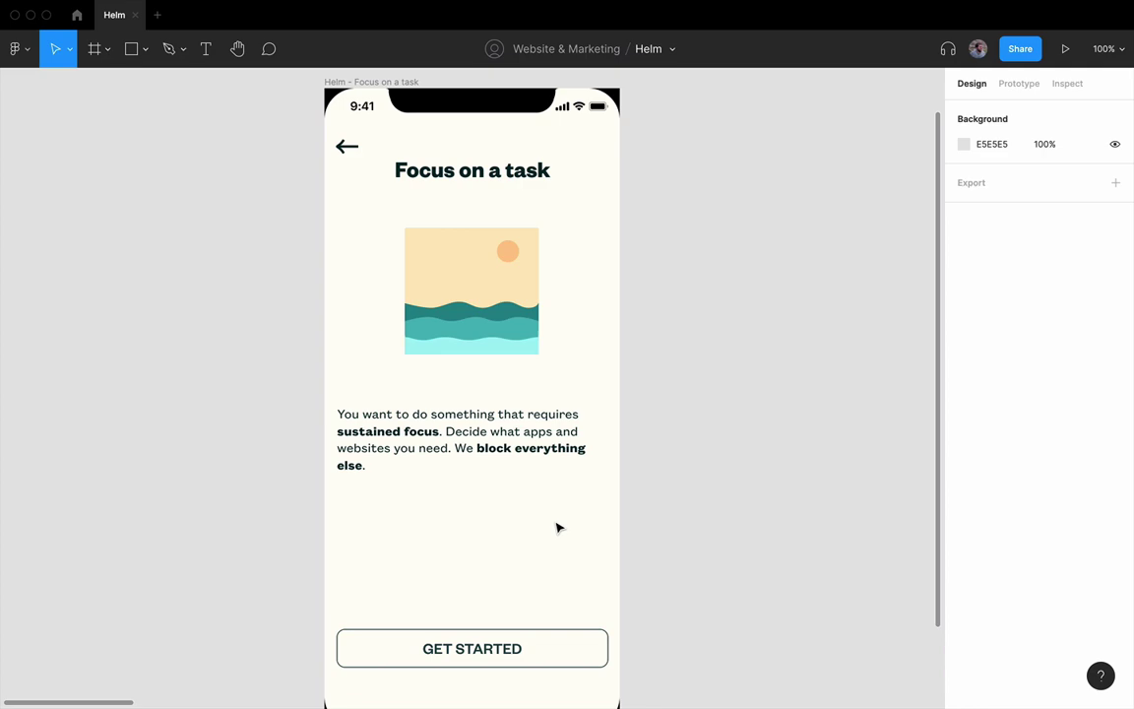
- Set the body paragraph to font size 18 with a 25 line height
{"action": "left_click", "coordinate": [551, 465]}
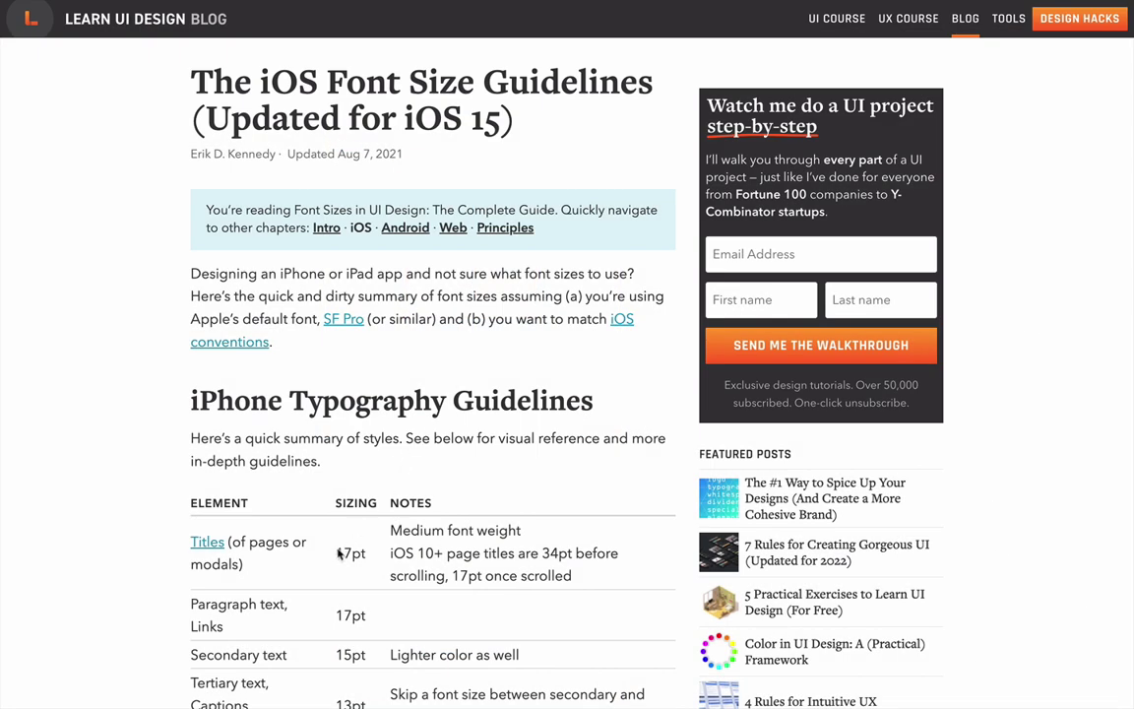
{"action": "double_click", "coordinate": [347, 615]}
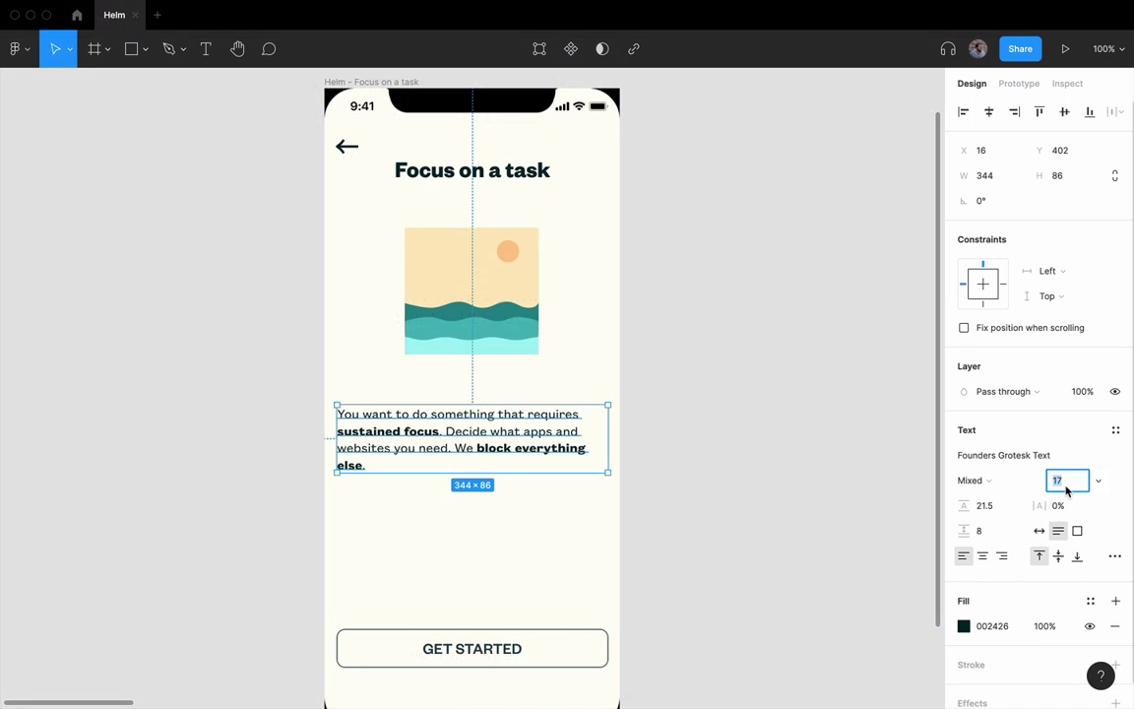
{"action": "type", "text": "18"}
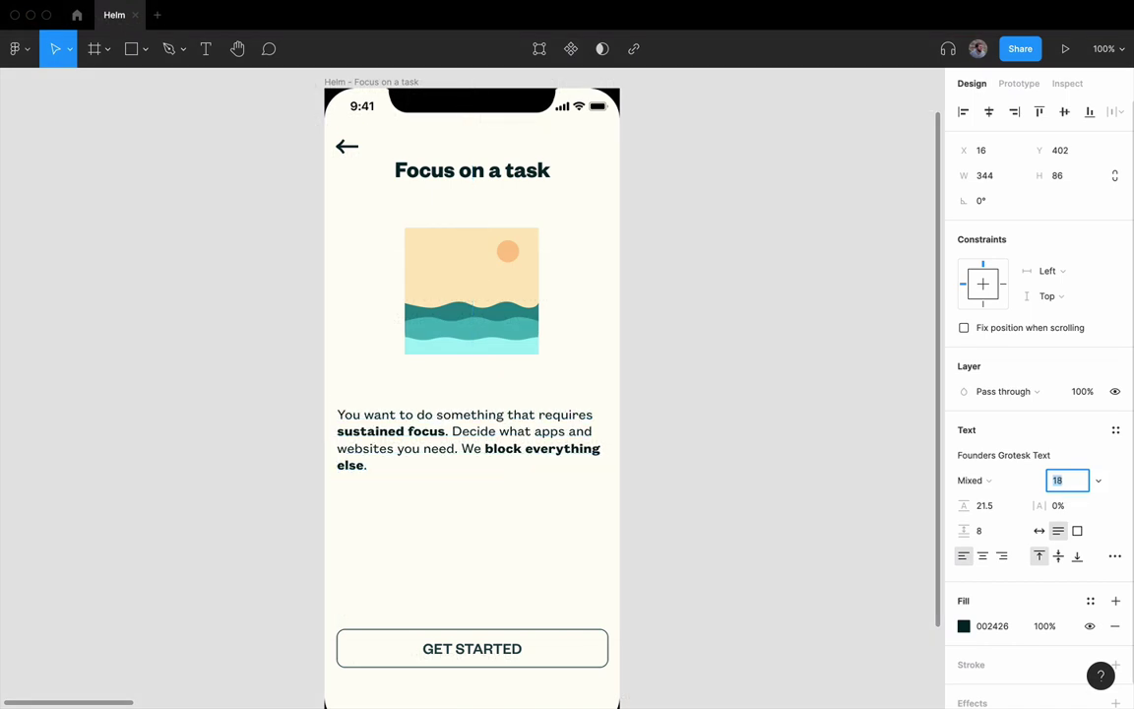
{"action": "left_click", "coordinate": [995, 507]}
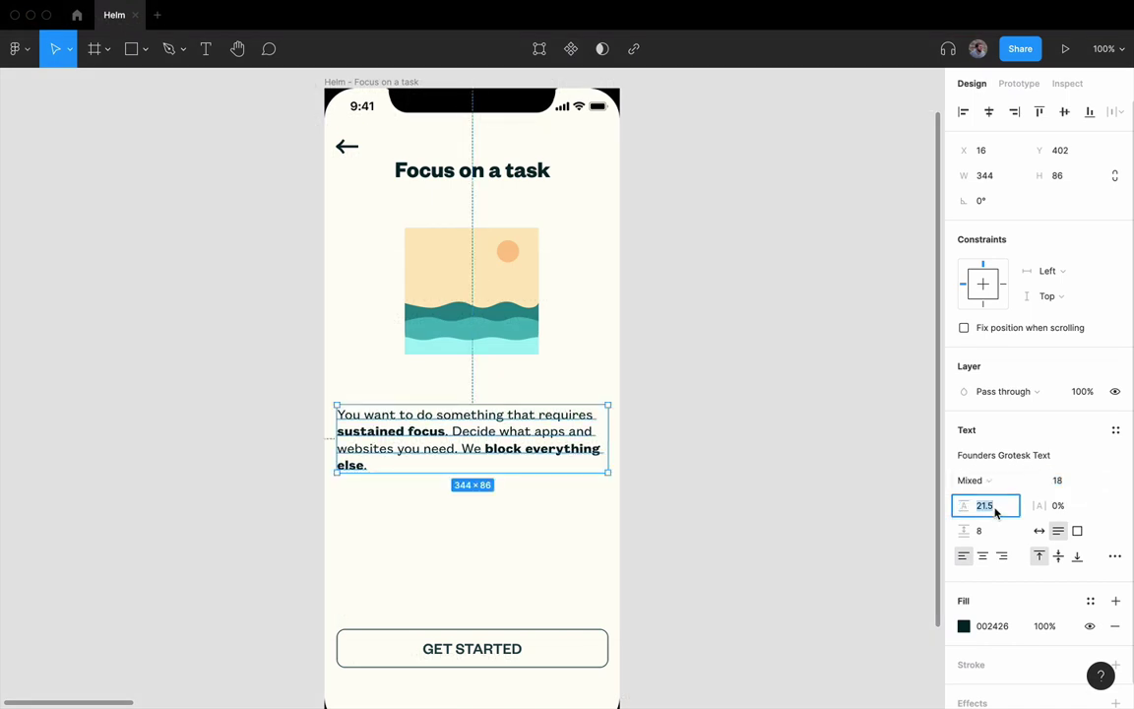
{"action": "type", "text": "24"}
{"action": "key", "text": "Return"}
{"action": "left_click", "coordinate": [989, 508]}
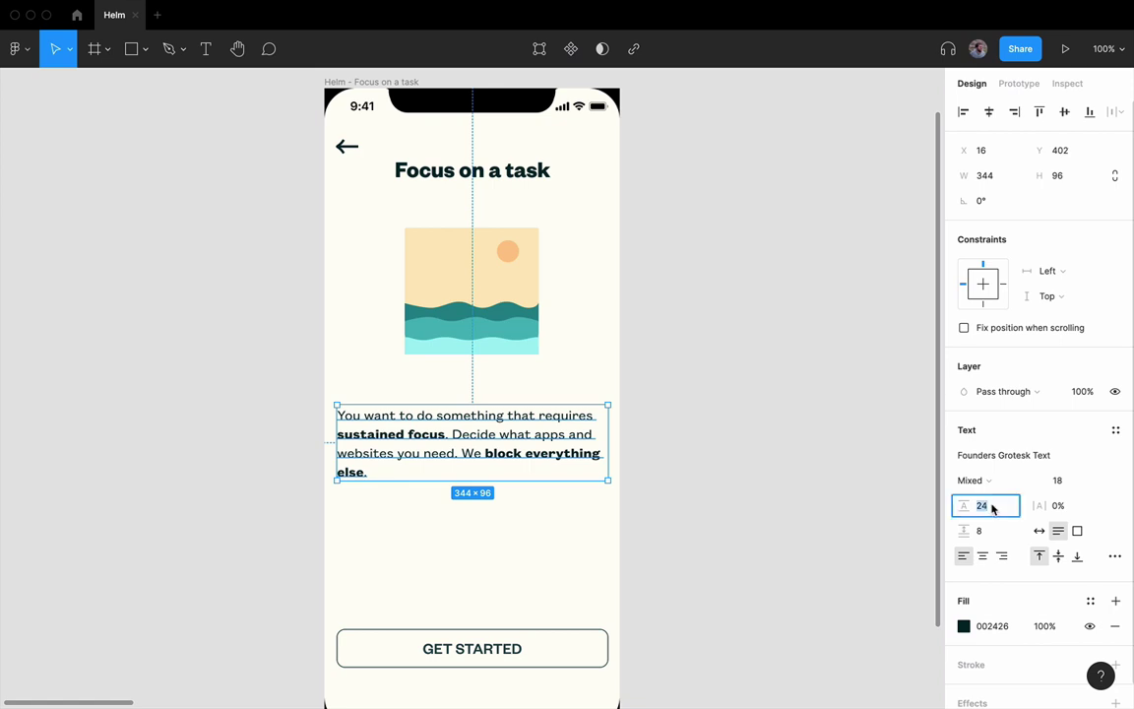
{"action": "key", "text": "Up"}
- Narrow the paragraph box to 304 wide and shift it right to X 59
{"action": "left_click", "coordinate": [681, 446]}
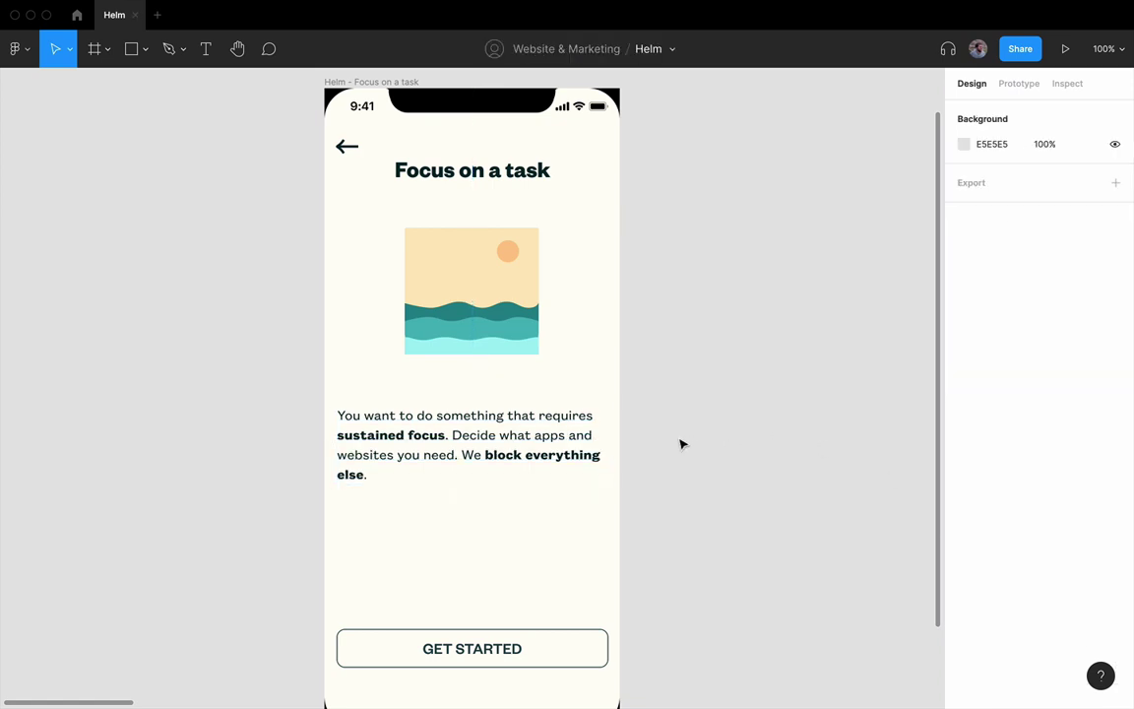
{"action": "left_click", "coordinate": [538, 439]}
{"action": "key", "text": "shift+Right"}
{"action": "key", "text": "shift+Right"}
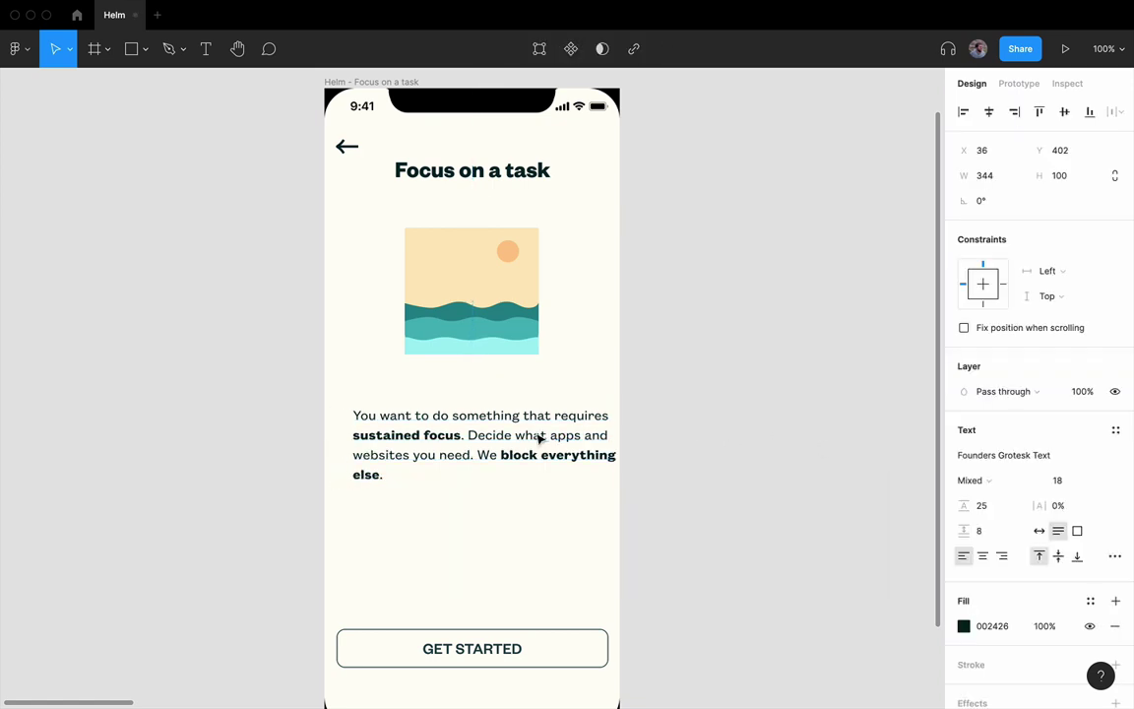
{"action": "key", "text": "super+shift+Left"}
{"action": "key", "text": "super+shift+Left"}
{"action": "key", "text": "super+shift+Left"}
{"action": "key", "text": "super+shift+Left"}
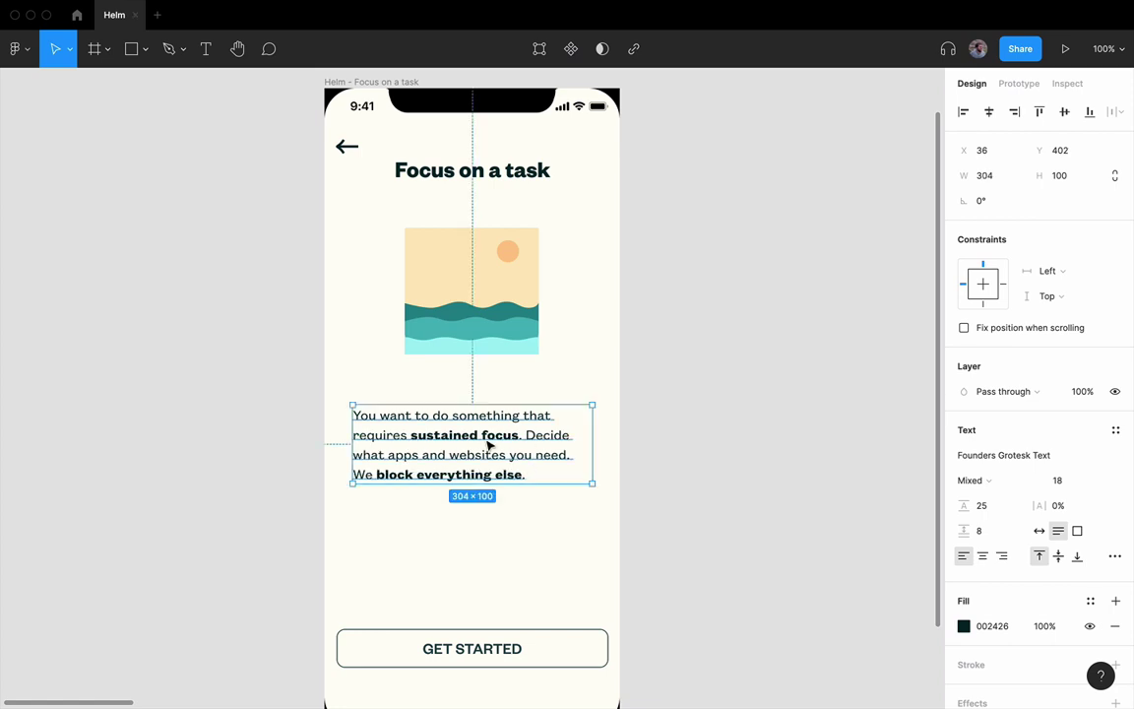
{"action": "key", "text": "alt"}
{"action": "key", "text": "Right"}
{"action": "key", "text": "Right"}
{"action": "key", "text": "Right"}
{"action": "key", "text": "Right"}
{"action": "key", "text": "Right"}
{"action": "key", "text": "Right"}
{"action": "key", "text": "Right"}
{"action": "key", "text": "Right"}
{"action": "key", "text": "Right"}
{"action": "key", "text": "Right"}
{"action": "key", "text": "Right"}
{"action": "key", "text": "Right"}
{"action": "key", "text": "Right"}
{"action": "key", "text": "Right"}
{"action": "key", "text": "Right"}
{"action": "key", "text": "Right"}
{"action": "key", "text": "Right"}
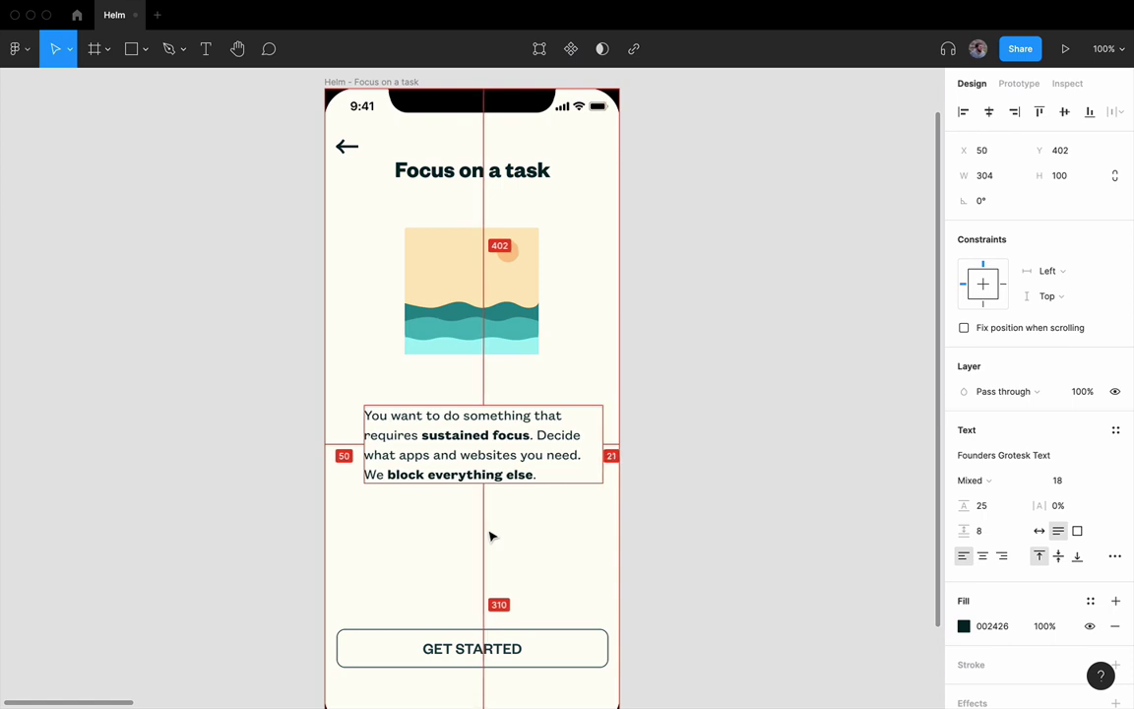
{"action": "left_click", "coordinate": [492, 536]}
{"action": "left_click_drag", "start_coordinate": [468, 464], "coordinate": [475, 464]}
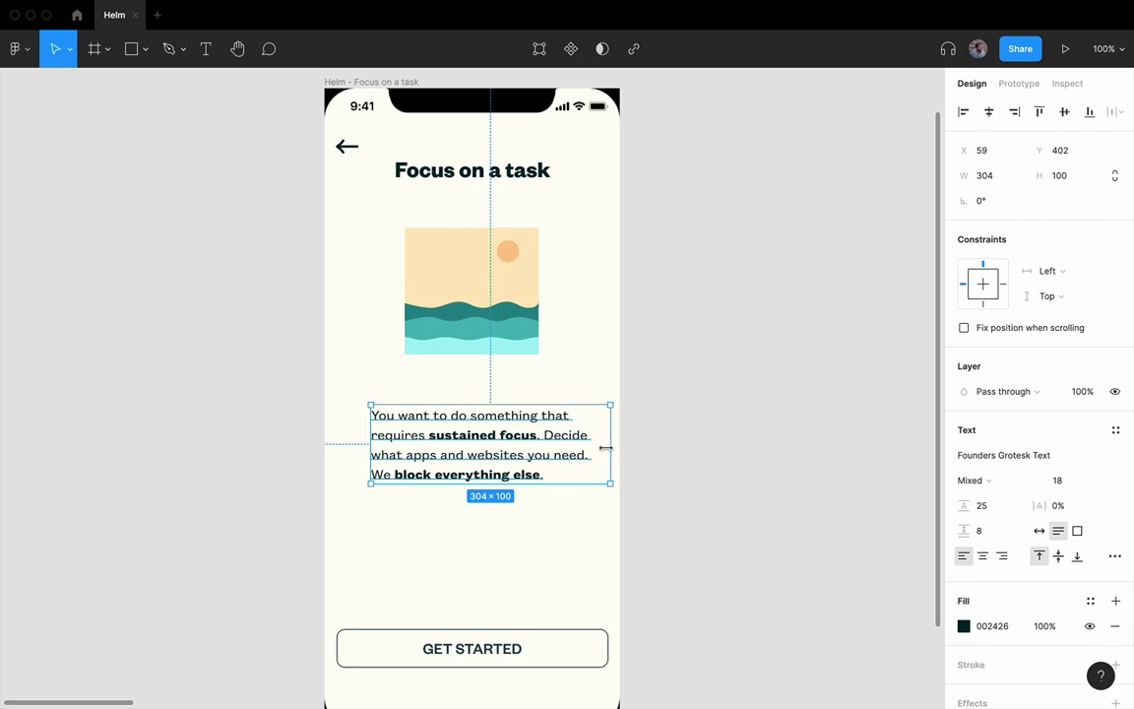
{"action": "left_click_drag", "start_coordinate": [611, 445], "coordinate": [603, 446]}
- Draw a thin bar left of the paragraph in the title's dark colour at 70% opacity, then widen the paragraph toward it
{"action": "left_click", "coordinate": [456, 536]}
{"action": "key", "text": "r"}
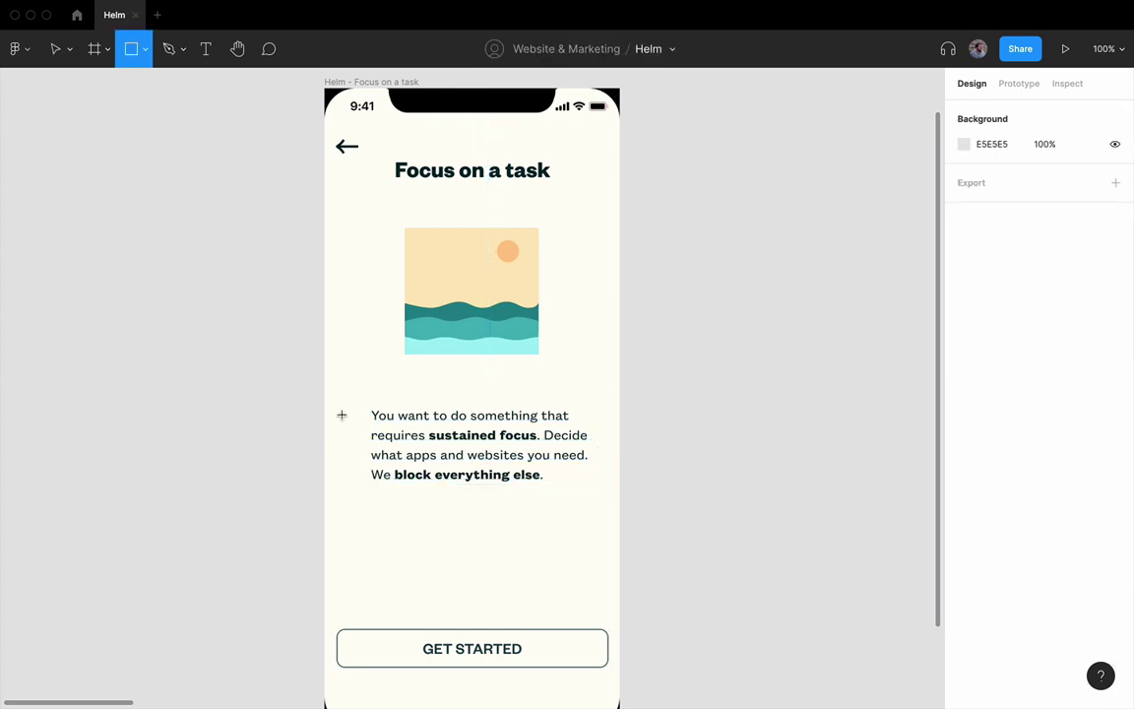
{"action": "left_click_drag", "start_coordinate": [340, 410], "coordinate": [343, 483]}
{"action": "key", "text": "i"}
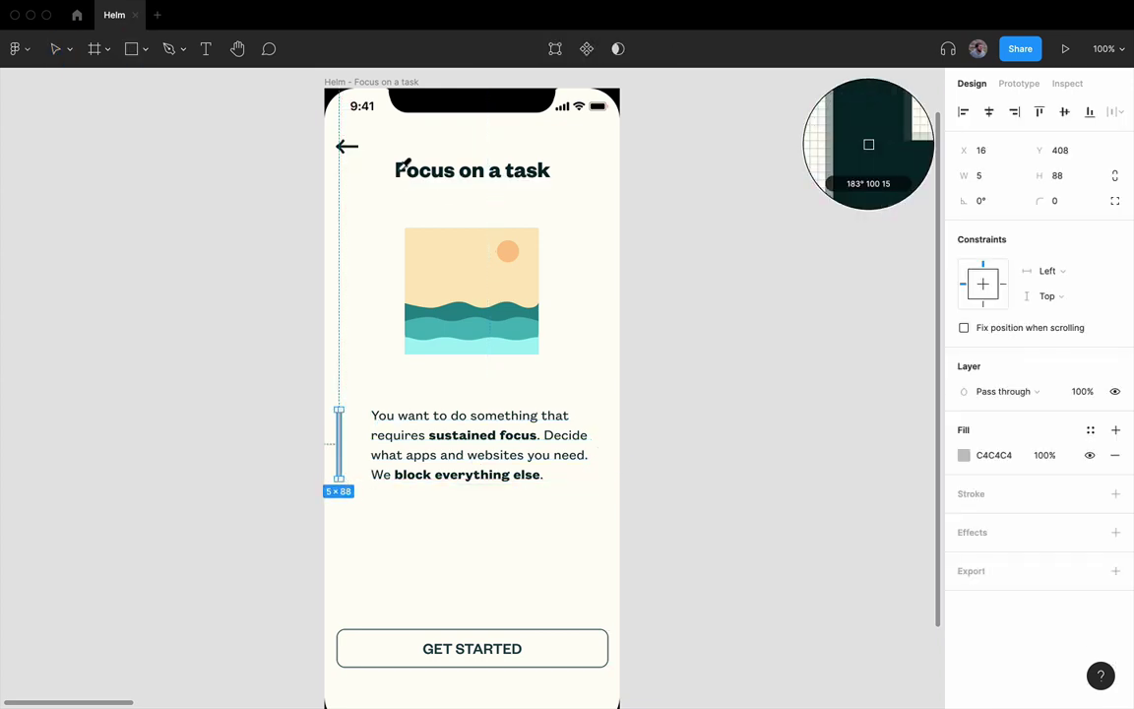
{"action": "left_click", "coordinate": [405, 164]}
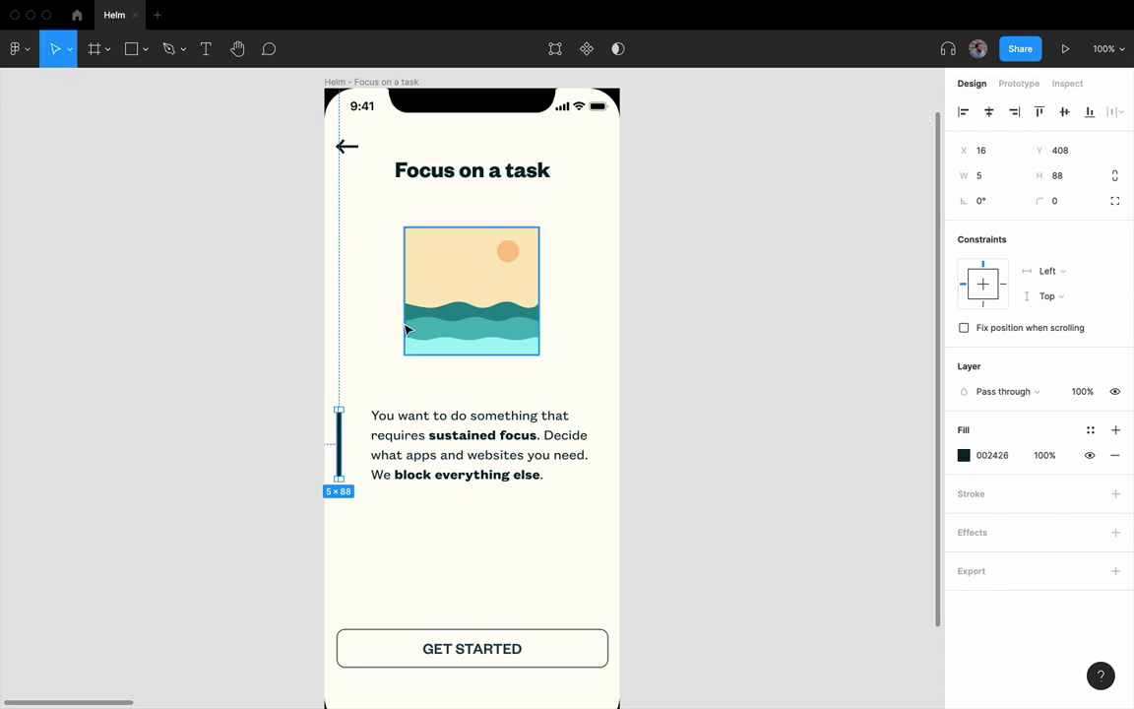
{"action": "key", "text": "7"}
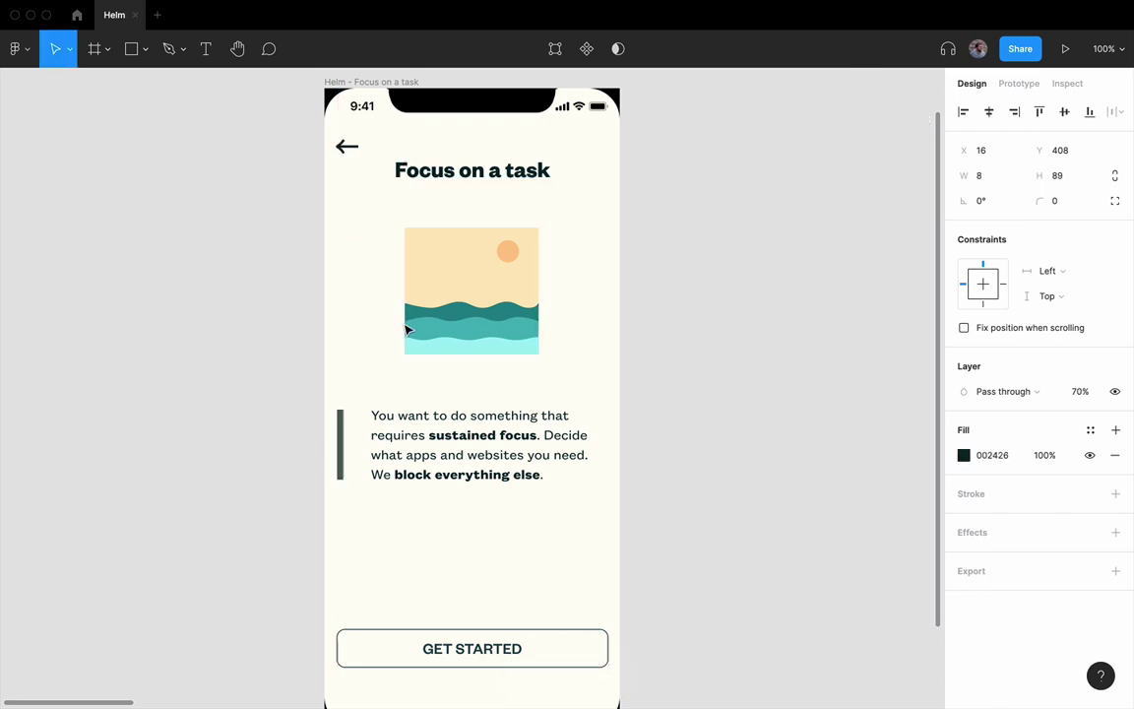
{"action": "left_click", "coordinate": [492, 463]}
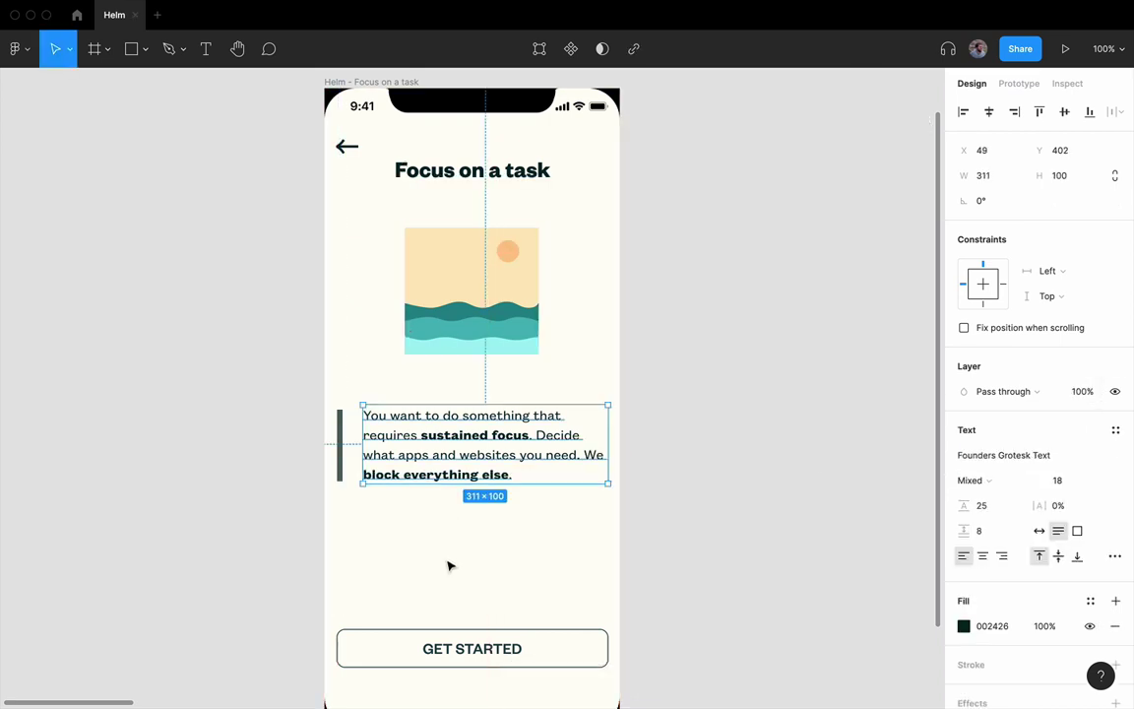
{"action": "left_click", "coordinate": [404, 504]}
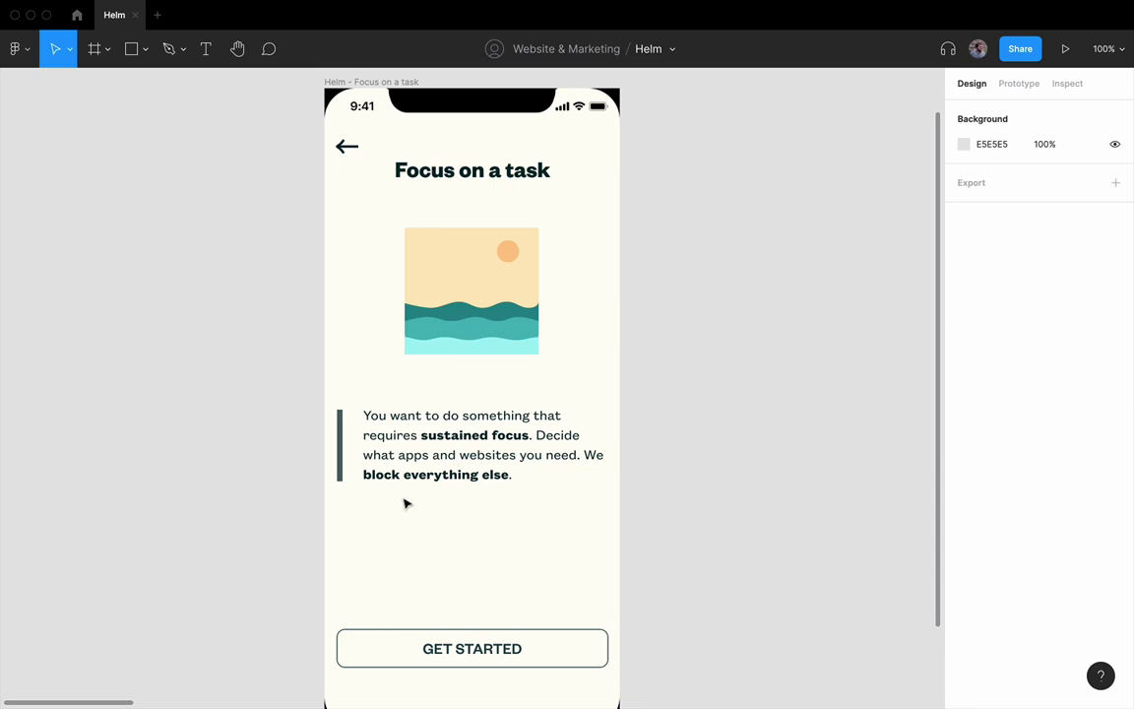
- Turn on rulers and move the illustration left to line up with the paragraph
{"action": "left_click", "coordinate": [392, 456]}
{"action": "key", "text": "shift+r"}
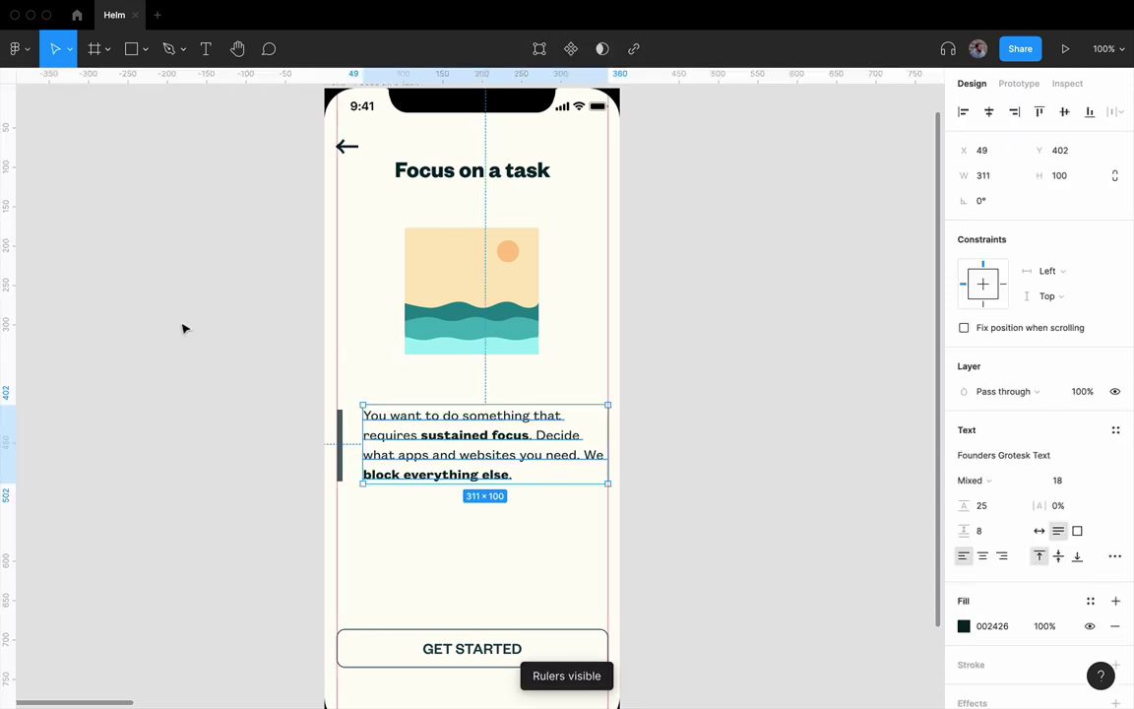
{"action": "left_click_drag", "start_coordinate": [487, 285], "coordinate": [446, 178]}
{"action": "left_click", "coordinate": [446, 175]}
{"action": "left_click", "coordinate": [346, 147]}
{"action": "scroll", "coordinate": [347, 146], "scroll_direction": "up", "scroll_amount": 10}
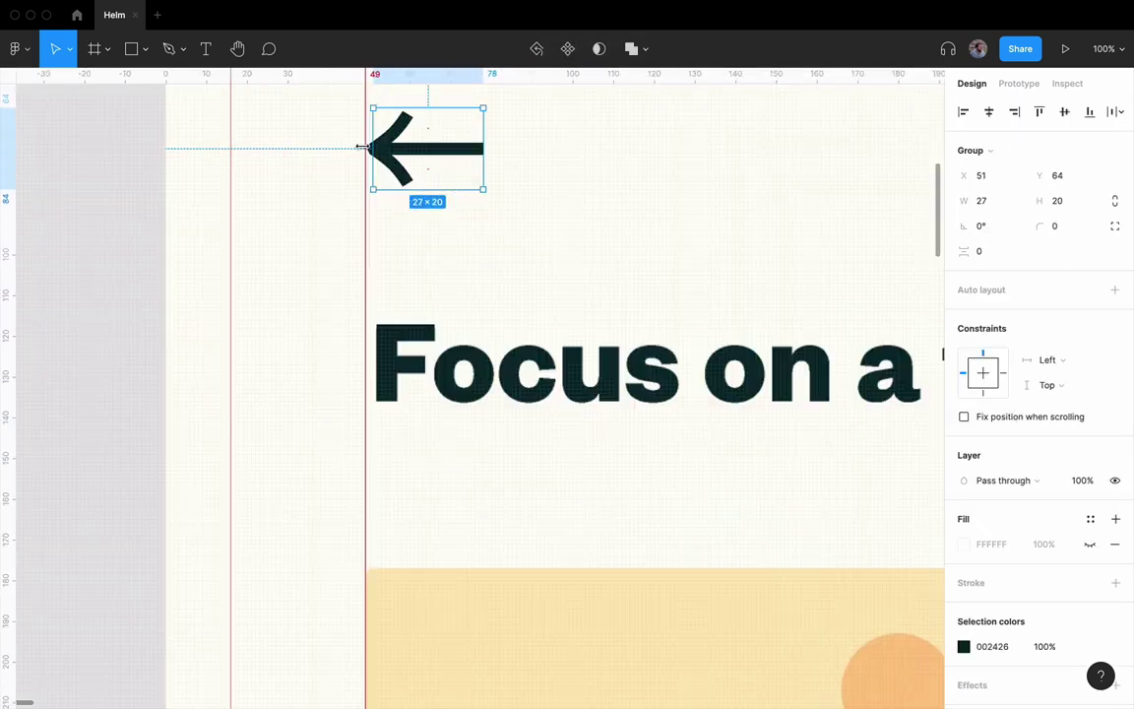
- Set the title to size 40 with auto width, aligned with the illustration
{"action": "left_click", "coordinate": [460, 392]}
{"action": "key", "text": "shift+0"}
{"action": "left_click", "coordinate": [1066, 480]}
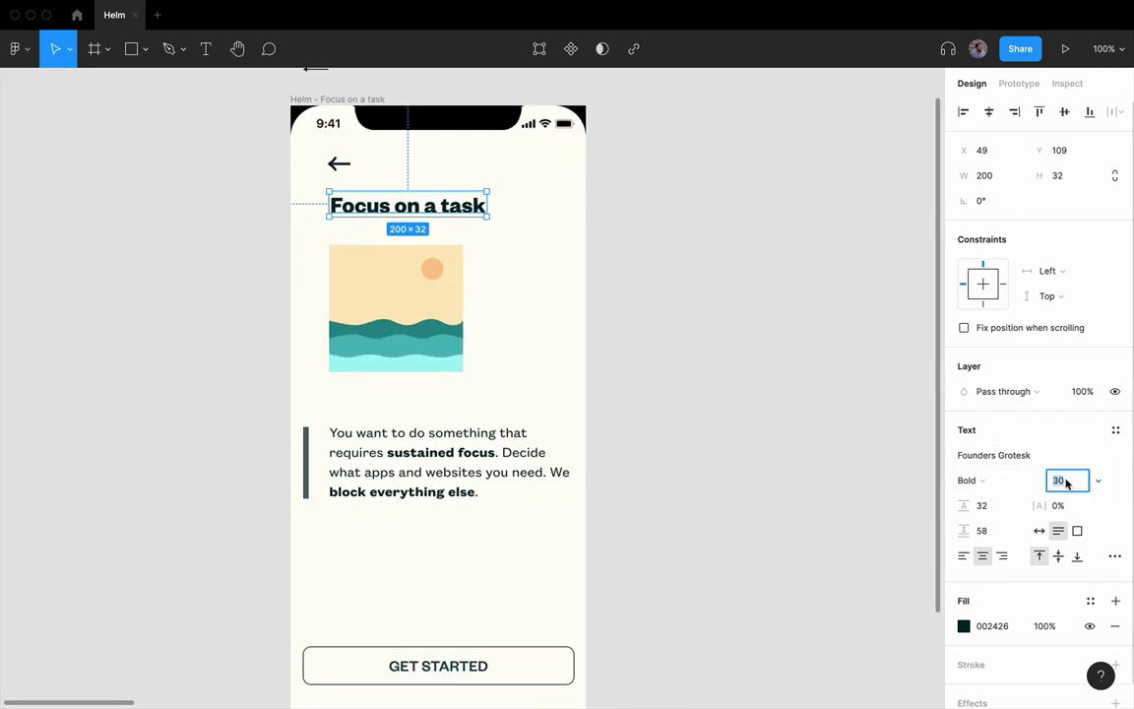
{"action": "type", "text": "40"}
{"action": "key", "text": "Return"}
{"action": "left_click", "coordinate": [1039, 532]}
{"action": "left_click_drag", "start_coordinate": [420, 218], "coordinate": [448, 221]}
- Shorten the back arrow's bar by moving its vector end point left
{"action": "scroll", "coordinate": [339, 158], "scroll_direction": "up", "scroll_amount": 8}
{"action": "left_click", "coordinate": [291, 212]}
{"action": "double_click", "coordinate": [456, 246]}
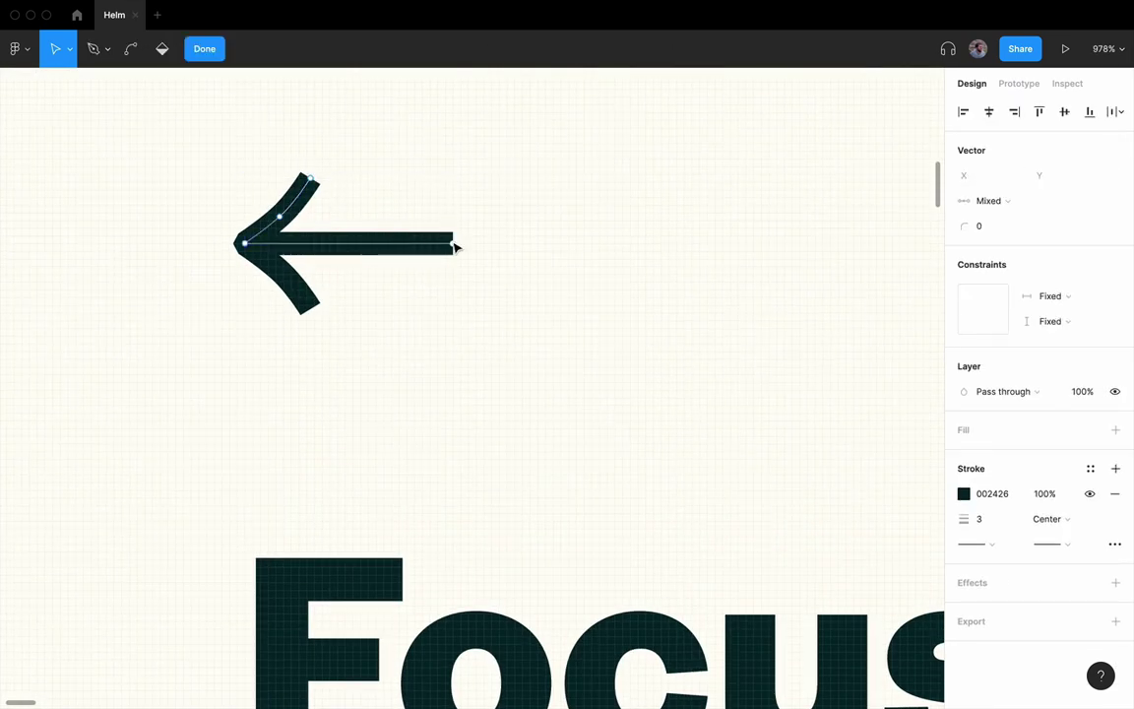
{"action": "left_click", "coordinate": [455, 246]}
{"action": "key", "text": "Left"}
{"action": "key", "text": "Left"}
{"action": "key", "text": "Left"}
{"action": "key", "text": "Escape"}
{"action": "key", "text": "Escape"}
- Lower the back arrow group's opacity and review the title alignment
{"action": "left_click", "coordinate": [359, 223]}
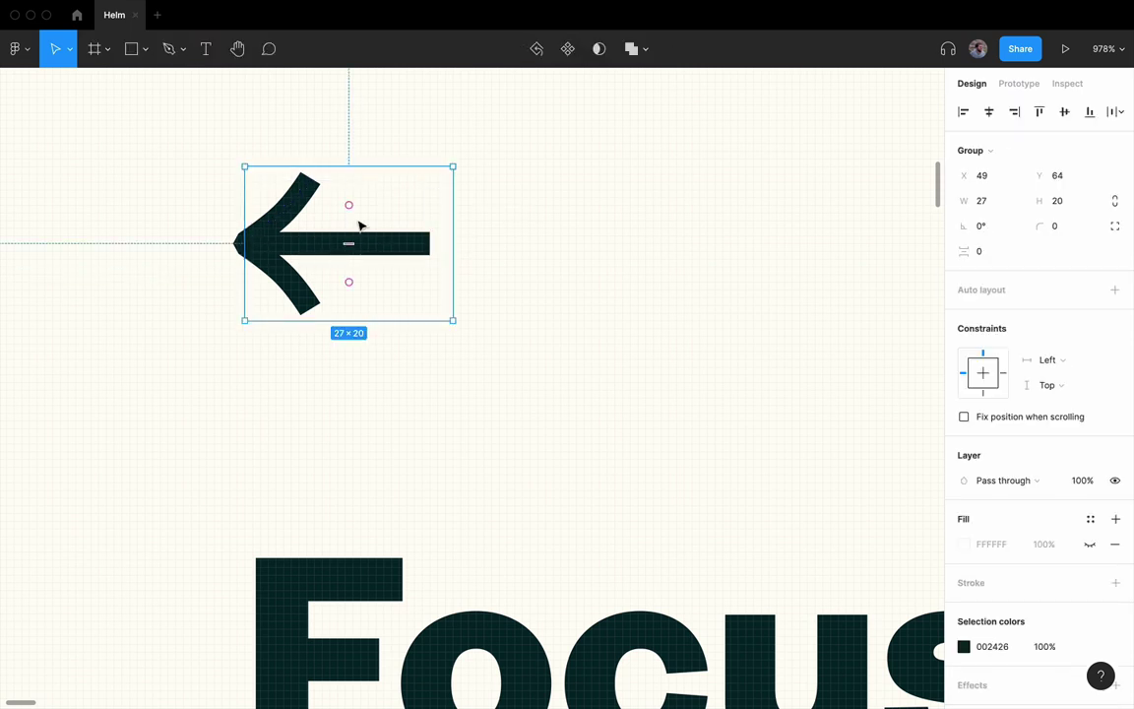
{"action": "key", "text": "shift+0"}
{"action": "key", "text": "Escape"}
{"action": "left_click", "coordinate": [362, 219]}
{"action": "key", "text": "9"}
{"action": "key", "text": "Escape"}
{"action": "scroll", "coordinate": [522, 252], "scroll_direction": "down", "scroll_amount": 3}
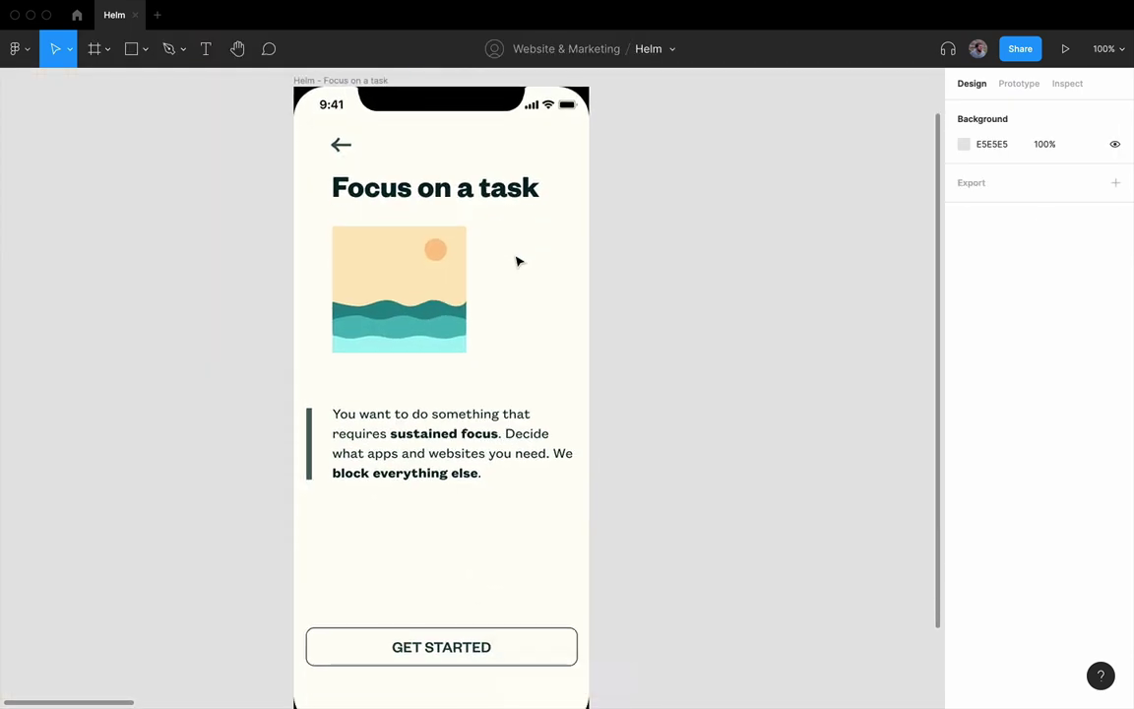
{"action": "left_click", "coordinate": [423, 195]}
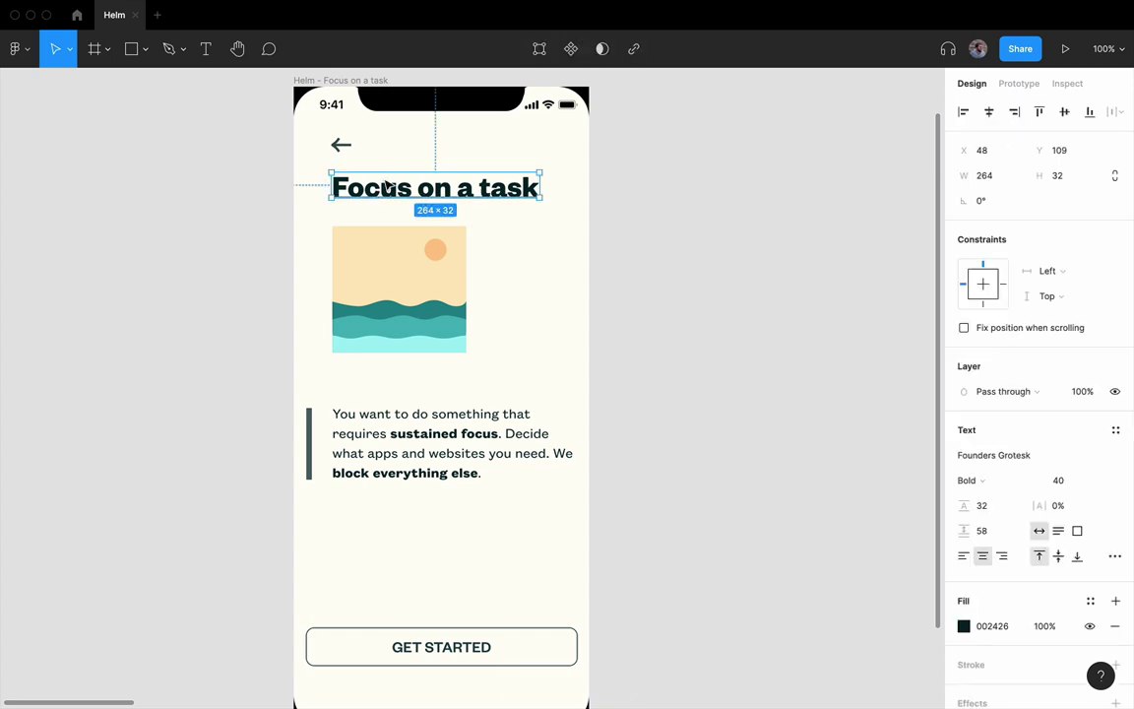
{"action": "left_click", "coordinate": [340, 144]}
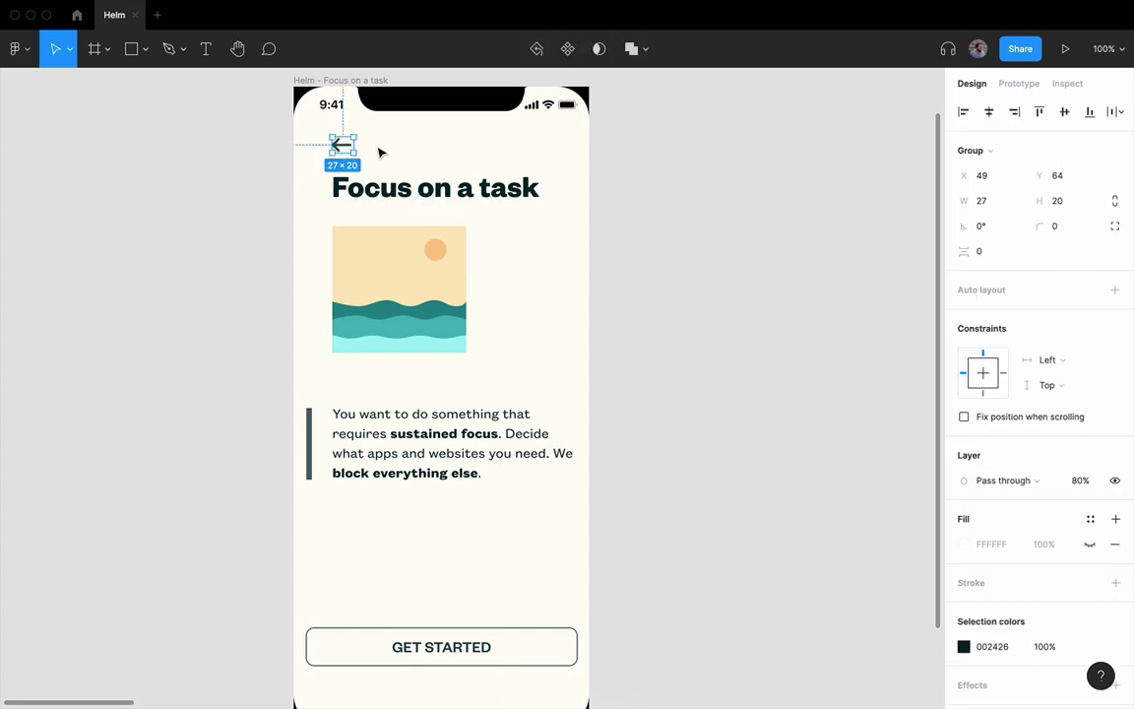
{"action": "key", "text": "Escape"}
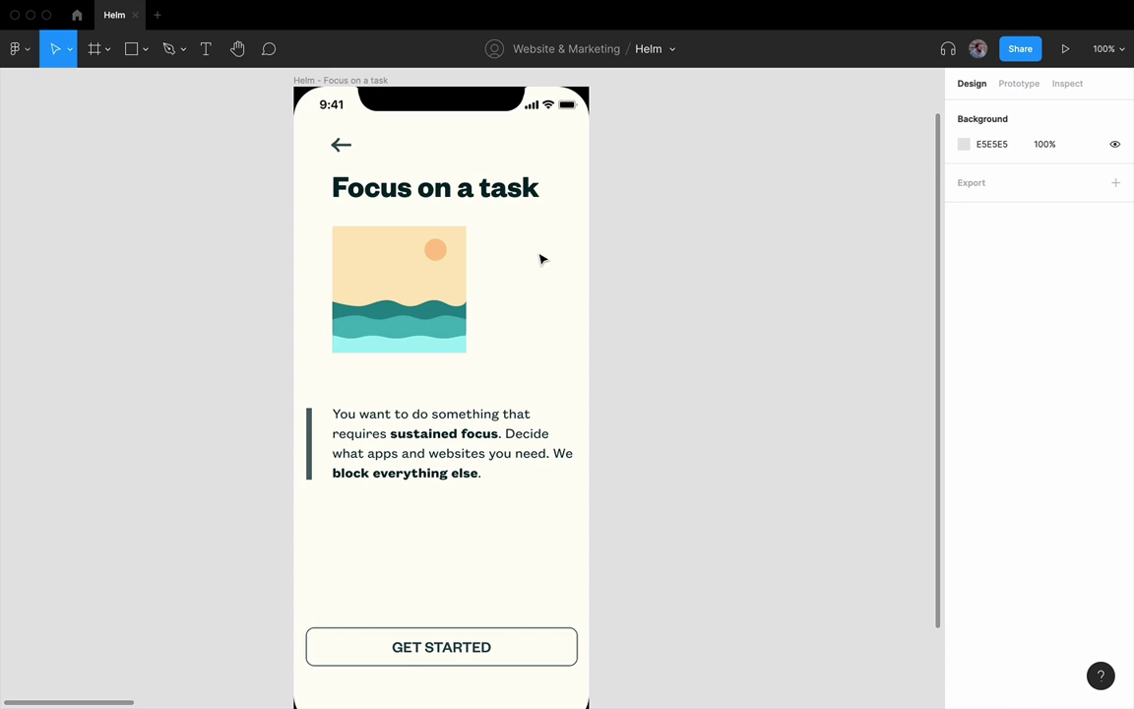
- Make the GET STARTED button a solid filled shape with near-white label text
{"action": "left_click", "coordinate": [530, 646]}
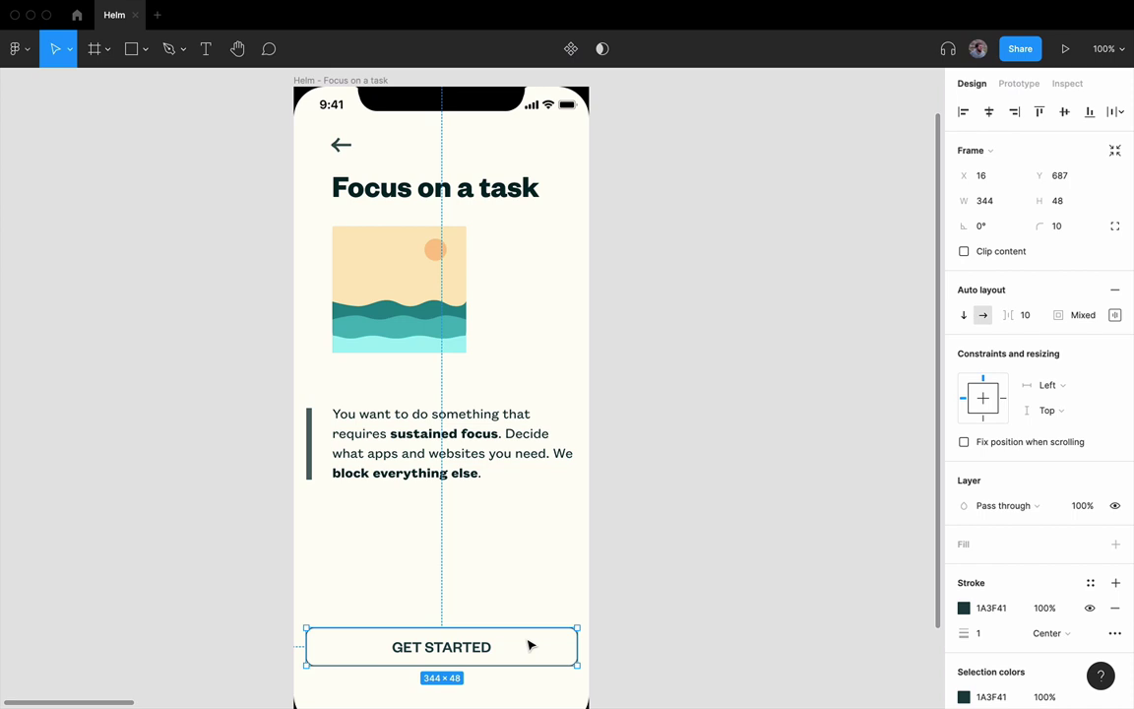
{"action": "key", "text": "i"}
{"action": "left_click", "coordinate": [391, 315]}
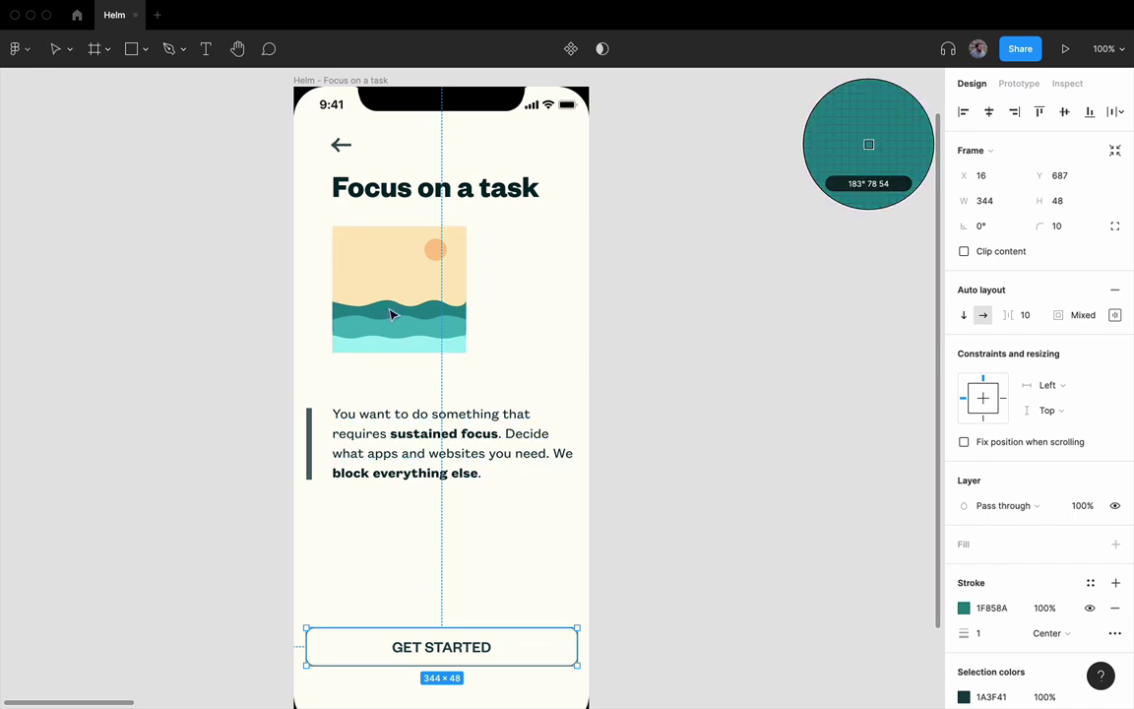
{"action": "key", "text": "shift+x"}
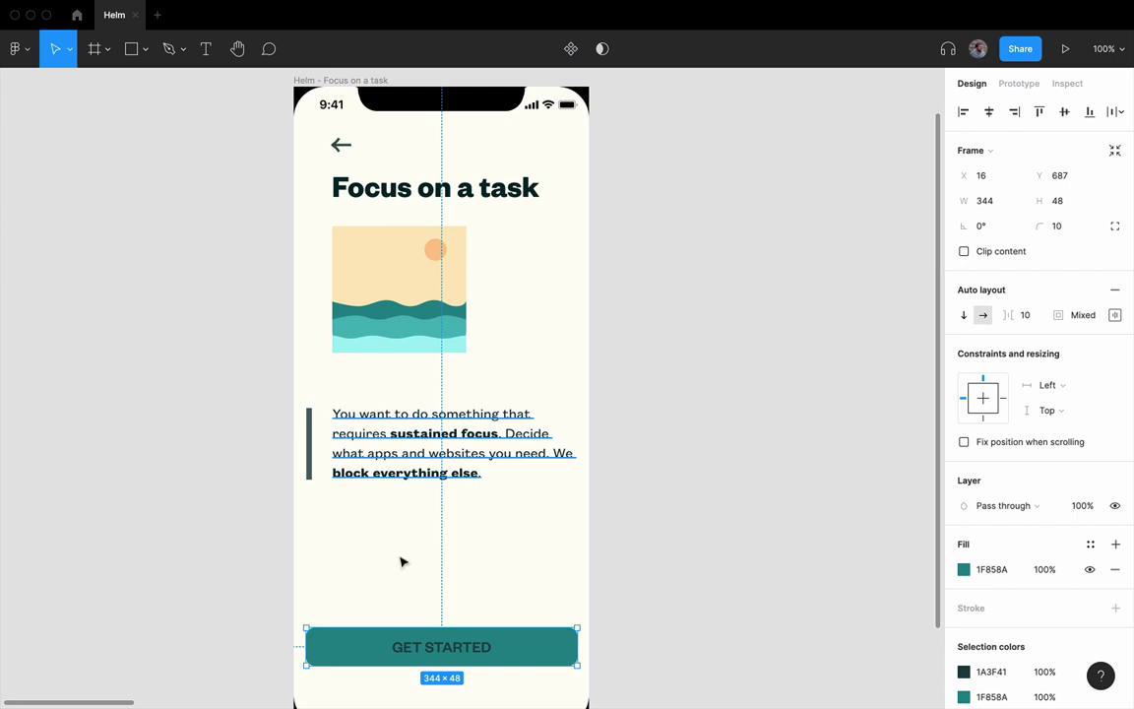
{"action": "double_click", "coordinate": [441, 647]}
{"action": "key", "text": "i"}
{"action": "left_click", "coordinate": [494, 522]}
{"action": "key", "text": "Escape"}
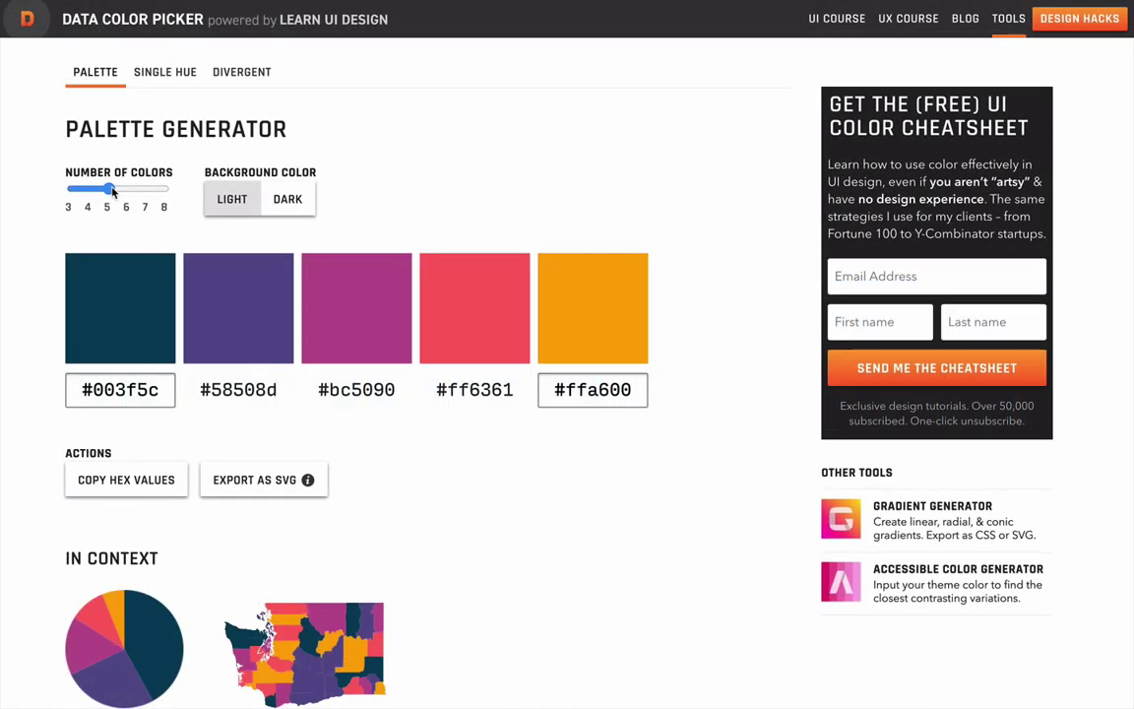
- Build an eight-colour palette and apply purple 4E4586 as the button fill
{"action": "left_click_drag", "start_coordinate": [113, 192], "coordinate": [164, 189]}
{"action": "left_click", "coordinate": [108, 272]}
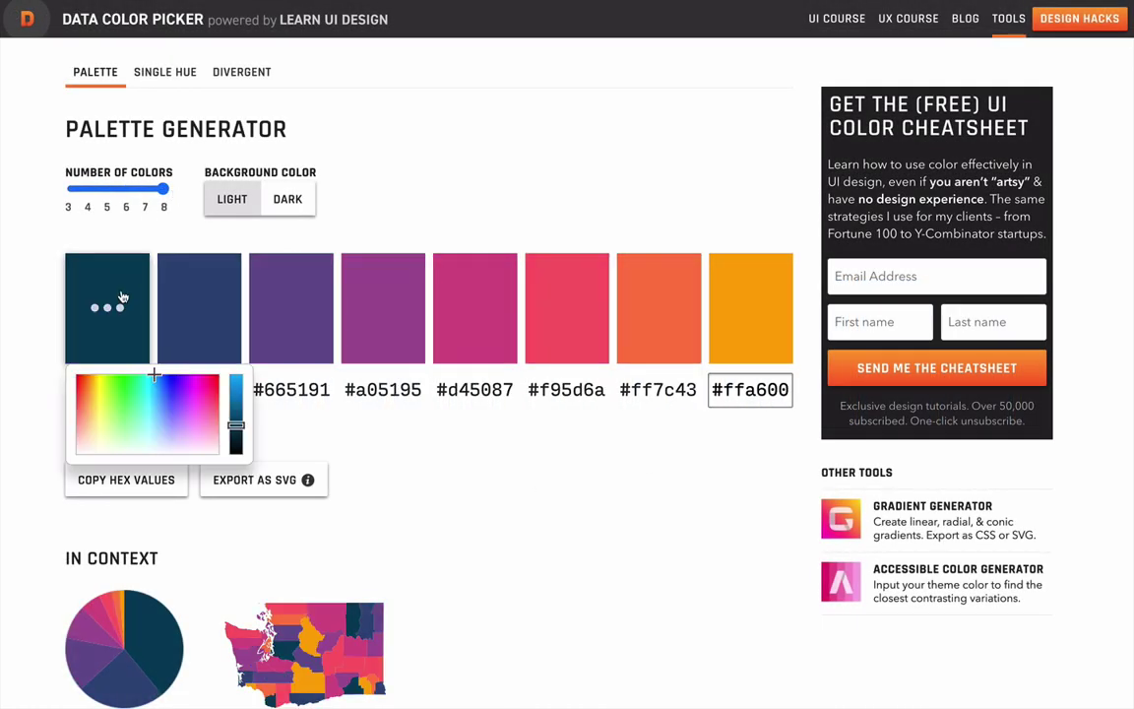
{"action": "left_click_drag", "start_coordinate": [153, 375], "coordinate": [152, 394]}
{"action": "left_click_drag", "start_coordinate": [152, 394], "coordinate": [196, 394]}
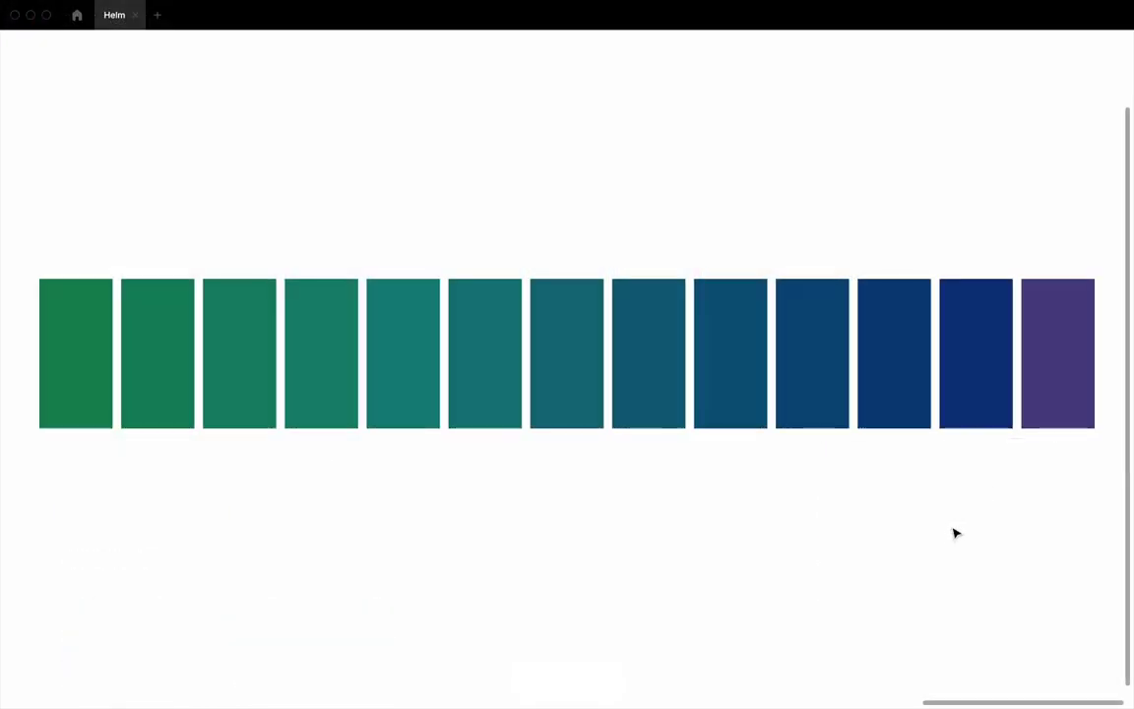
{"action": "left_click", "coordinate": [1062, 386]}
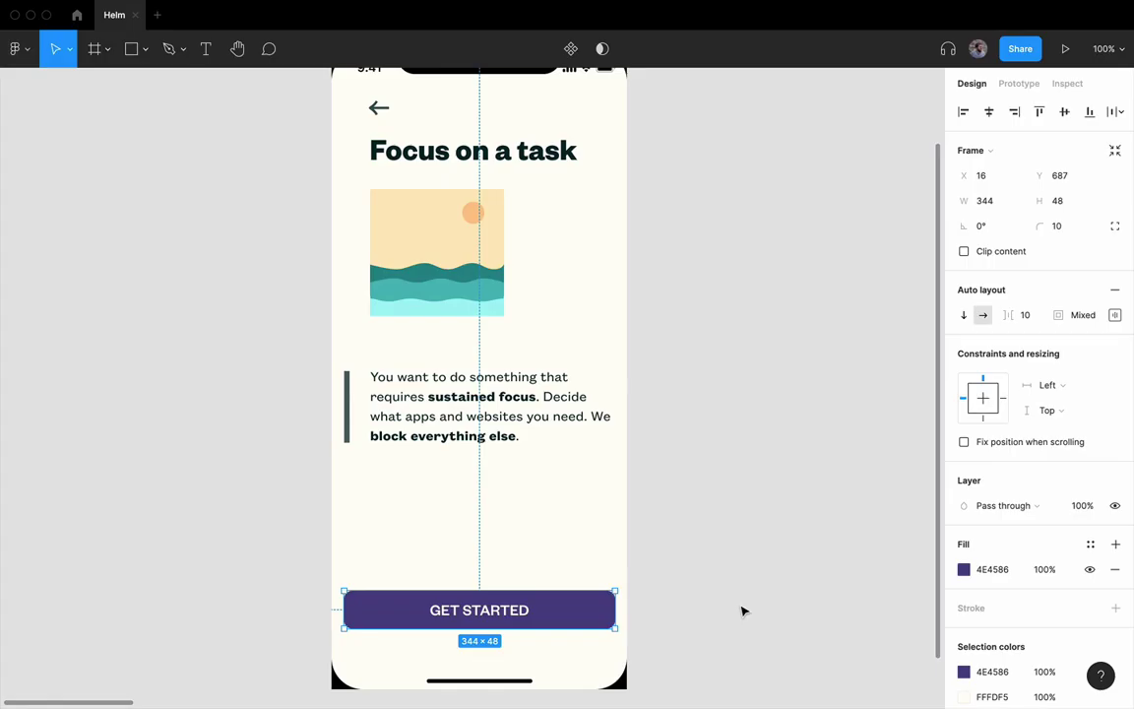
- Change the GET STARTED button's corner radius from 10 to 0
{"action": "left_click", "coordinate": [346, 396]}
{"action": "left_click", "coordinate": [430, 243]}
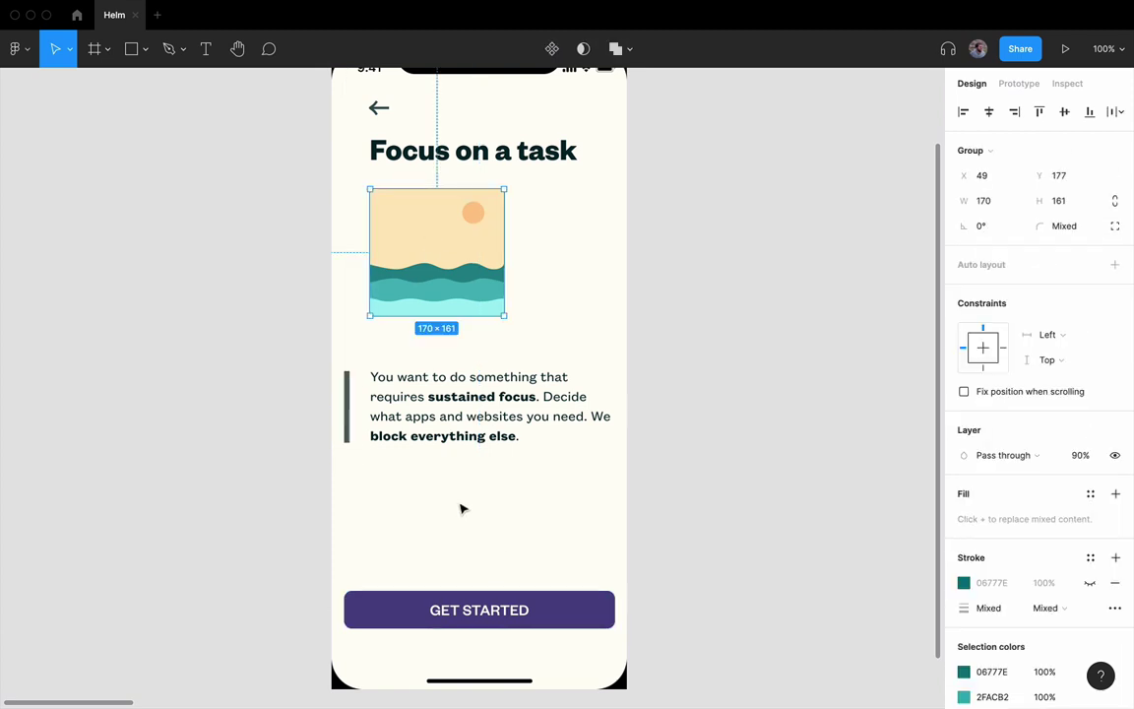
{"action": "left_click", "coordinate": [492, 522]}
{"action": "left_click", "coordinate": [584, 610]}
{"action": "left_click", "coordinate": [1059, 233]}
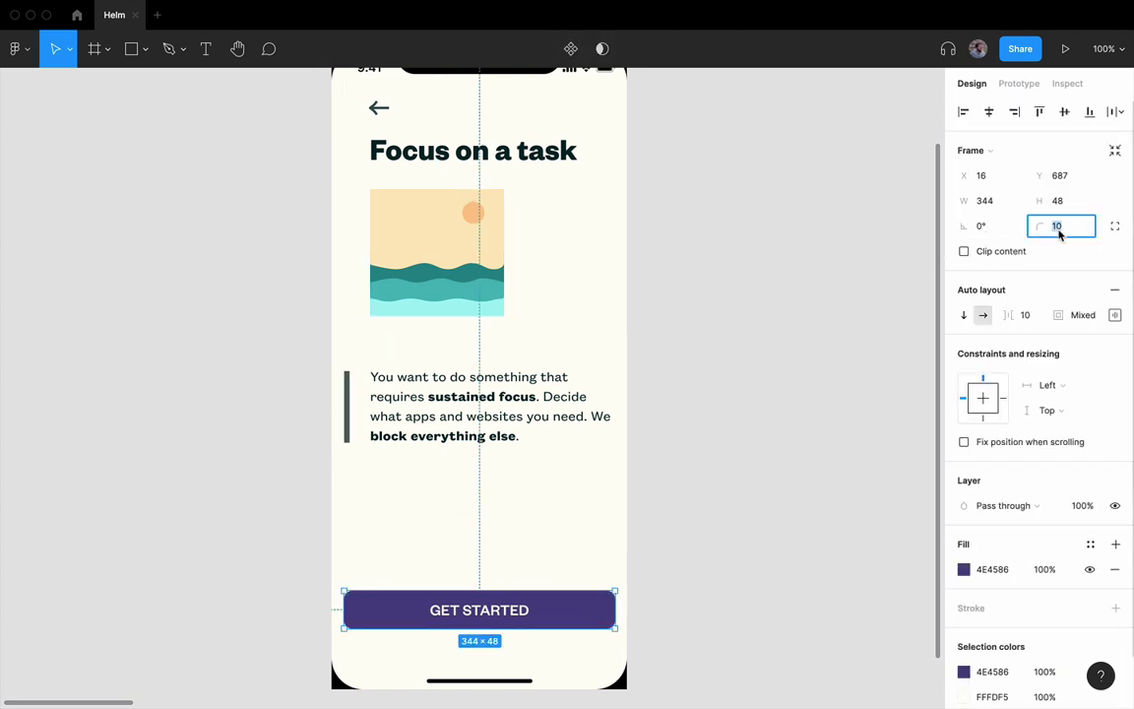
{"action": "type", "text": "0"}
{"action": "key", "text": "Return"}
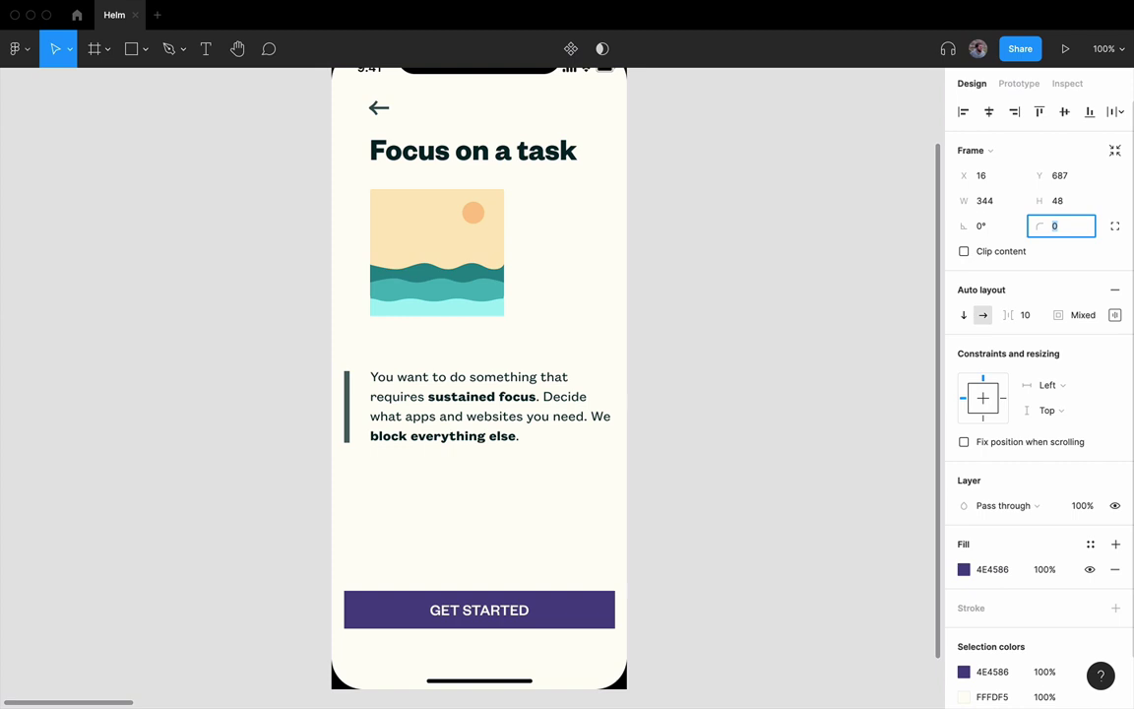
{"action": "left_click", "coordinate": [856, 421]}
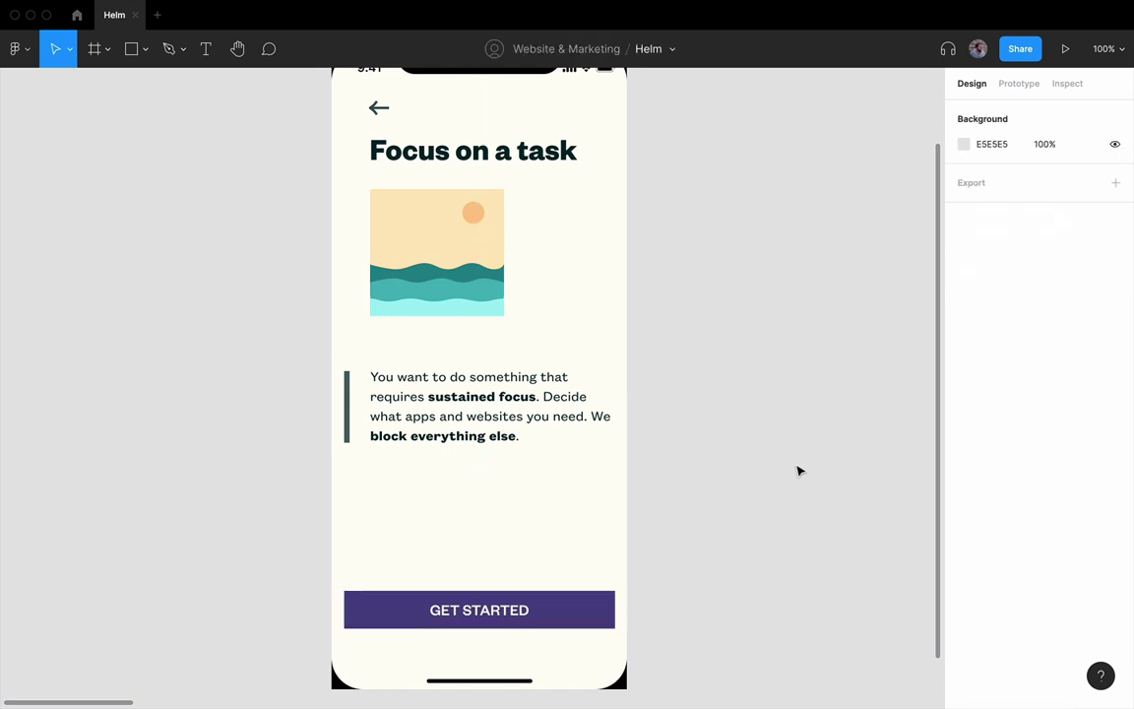
- Set the GET STARTED label's letter spacing to 10%, then 6%, then step it down to 3%
{"action": "double_click", "coordinate": [506, 613]}
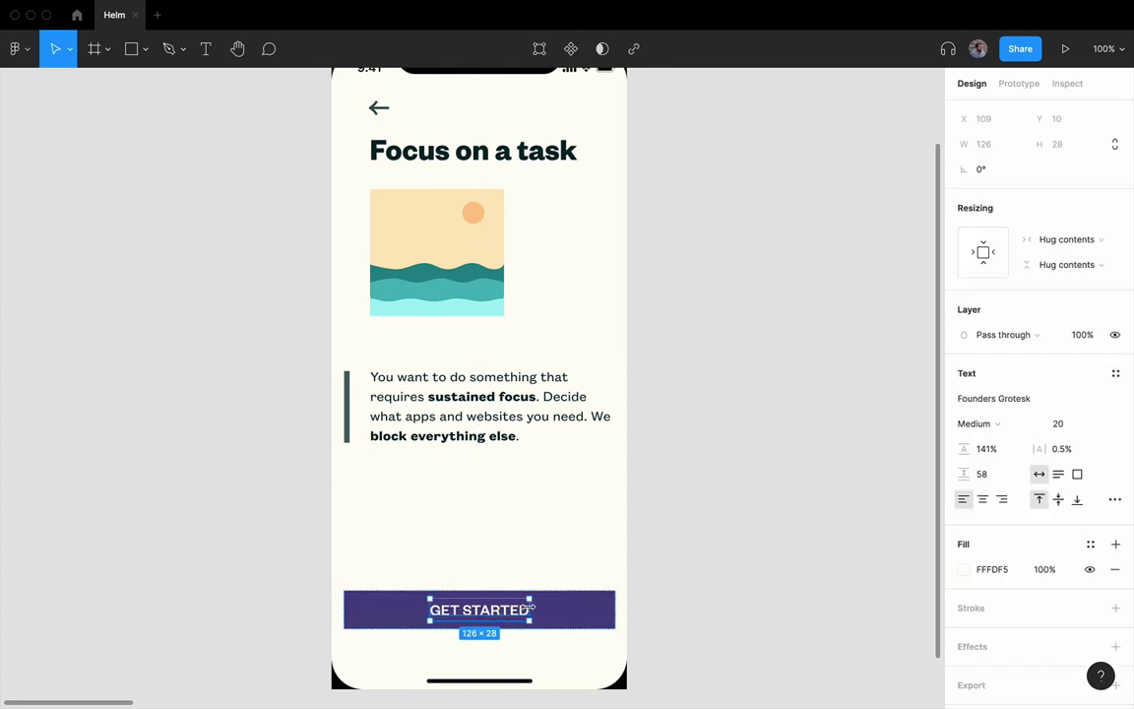
{"action": "left_click", "coordinate": [1068, 452]}
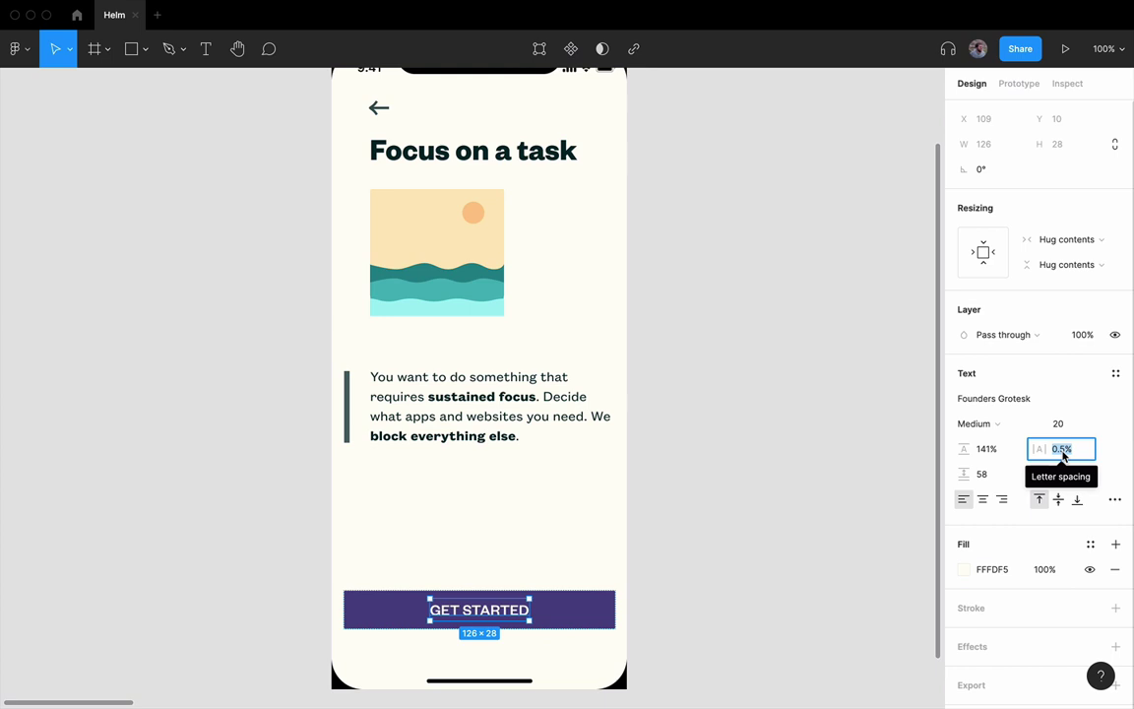
{"action": "type", "text": "10"}
{"action": "key", "text": "Return"}
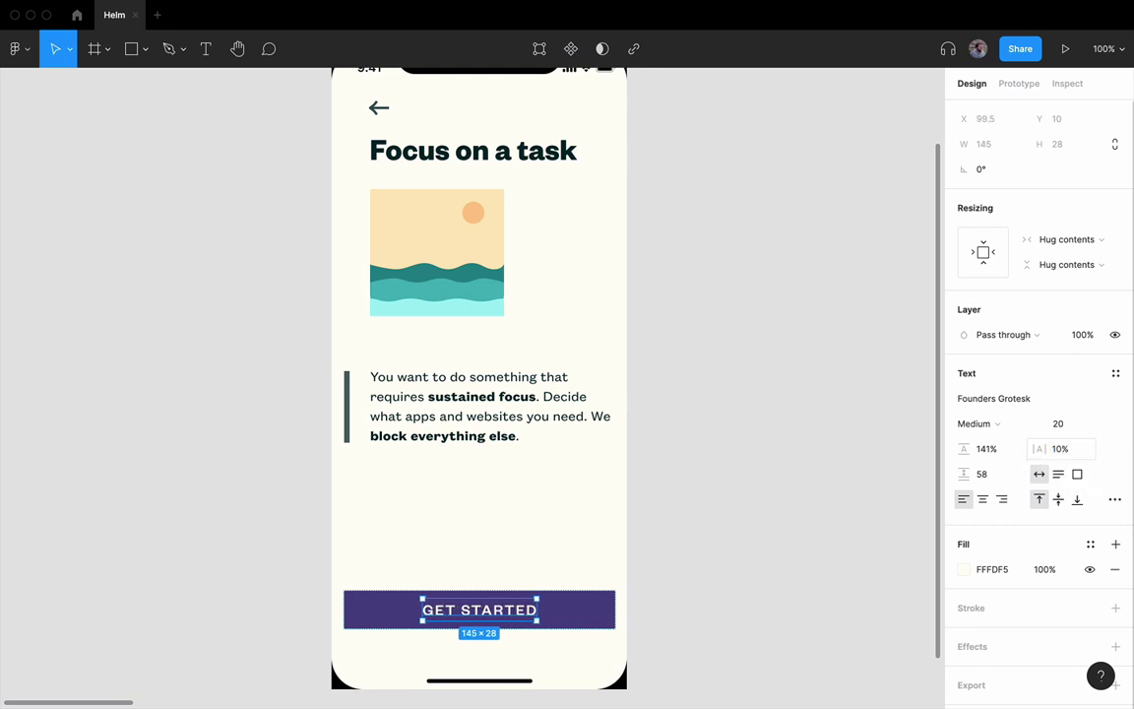
{"action": "left_click", "coordinate": [1077, 451]}
{"action": "type", "text": "6"}
{"action": "key", "text": "Return"}
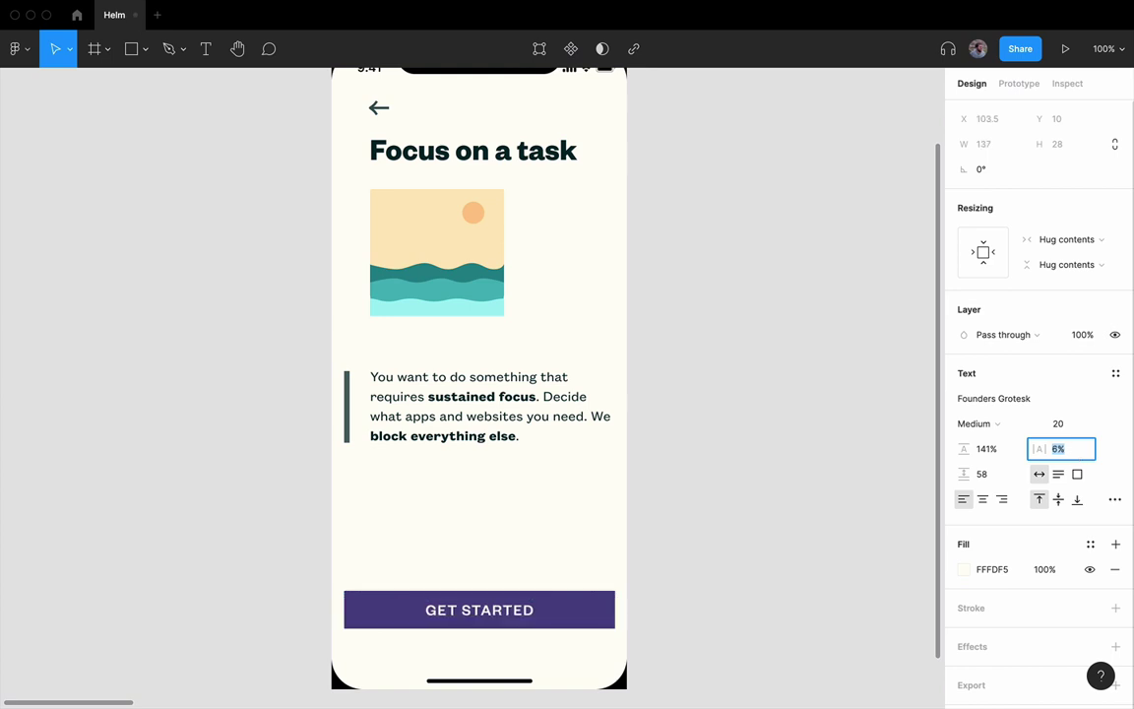
{"action": "key", "text": "Down"}
{"action": "key", "text": "Down"}
{"action": "key", "text": "Down"}
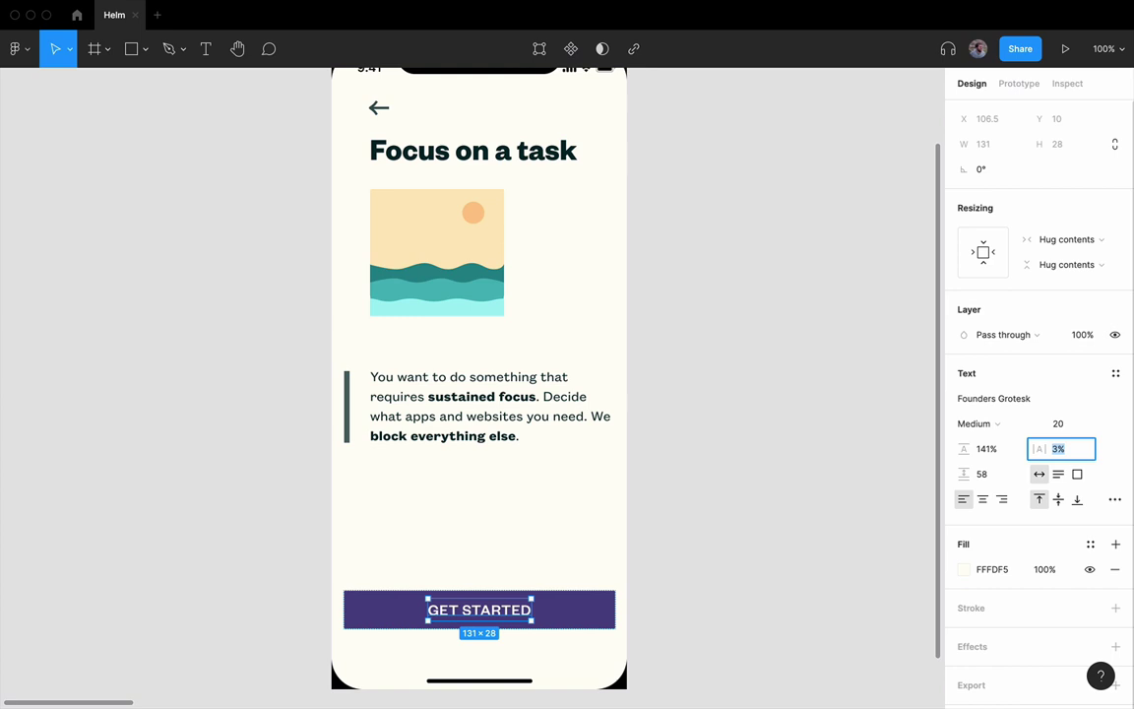
{"action": "left_click", "coordinate": [765, 554]}
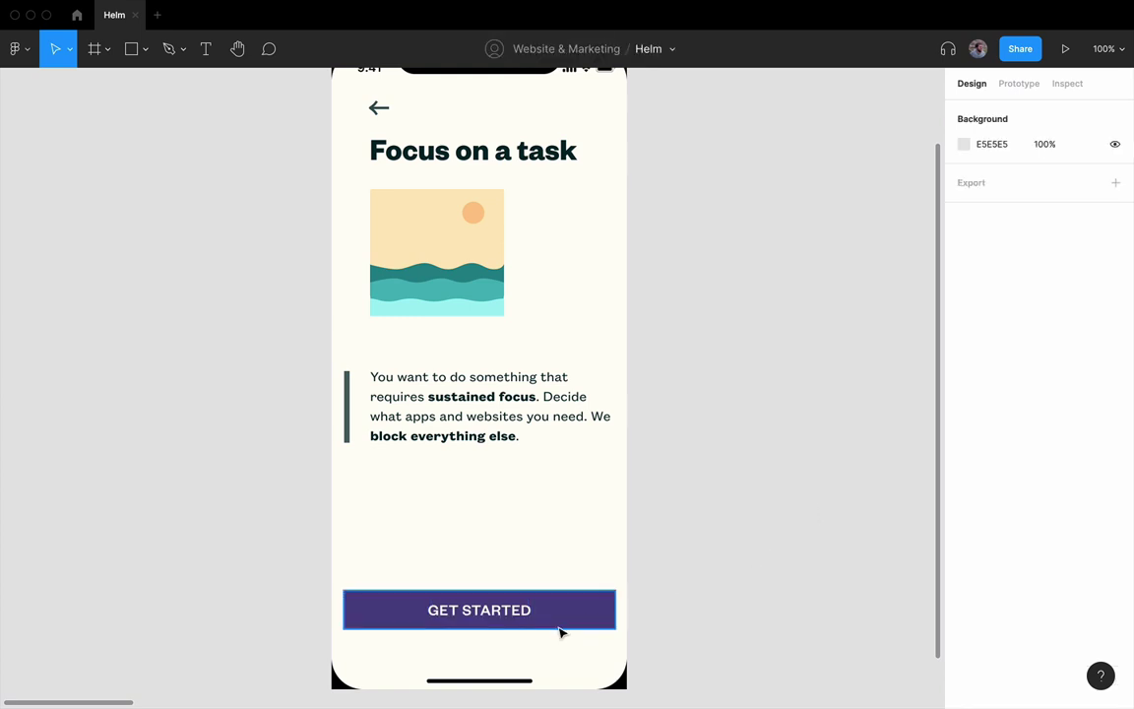
{"action": "scroll", "coordinate": [560, 635], "scroll_direction": "up", "scroll_amount": 1}
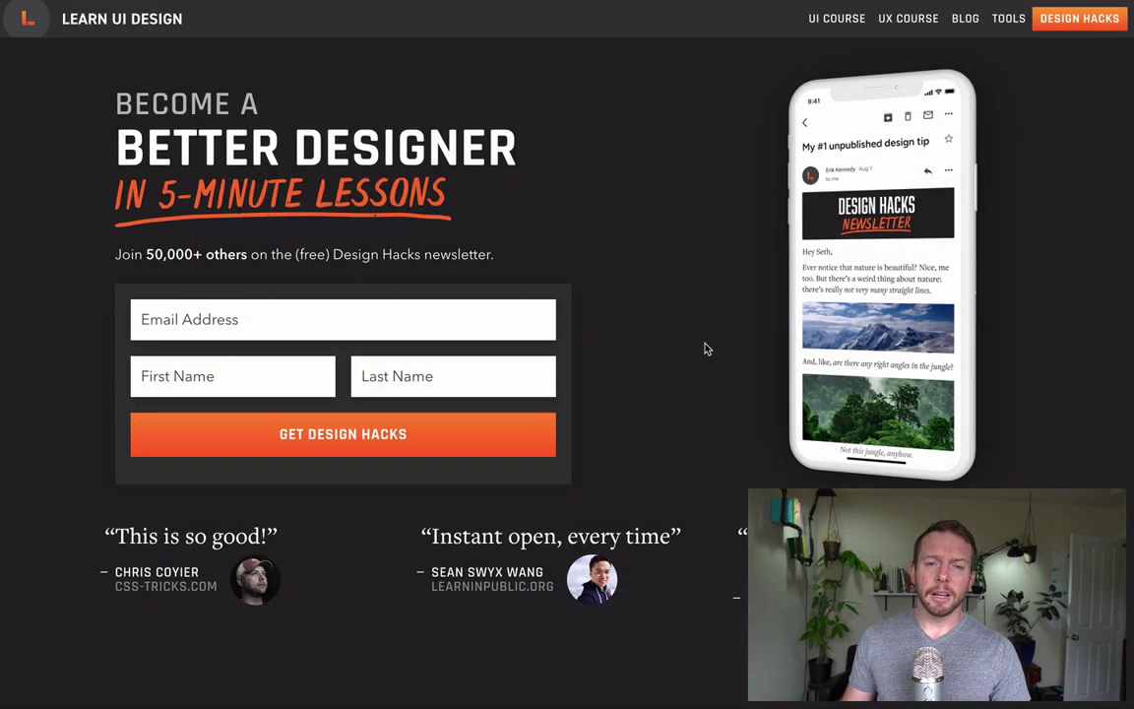
- Scroll past the logos and testimonials to the signup form at the bottom
{"action": "scroll", "coordinate": [705, 349], "scroll_direction": "down", "scroll_amount": 3}
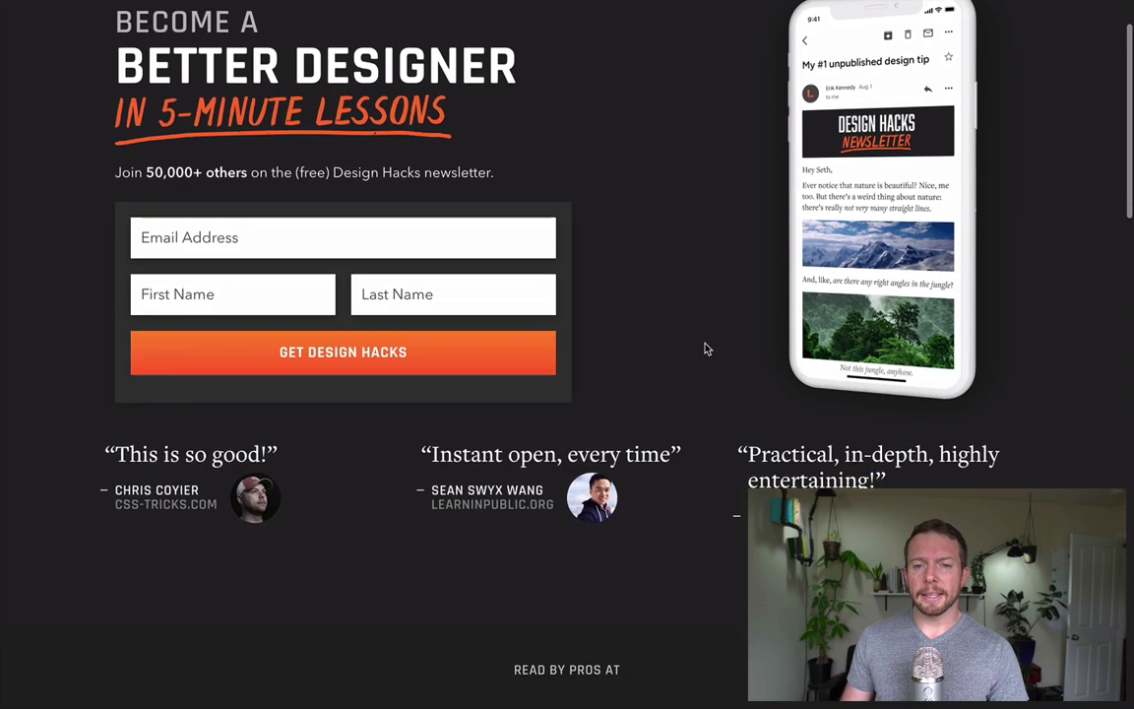
{"action": "scroll", "coordinate": [704, 348], "scroll_direction": "down", "scroll_amount": 10}
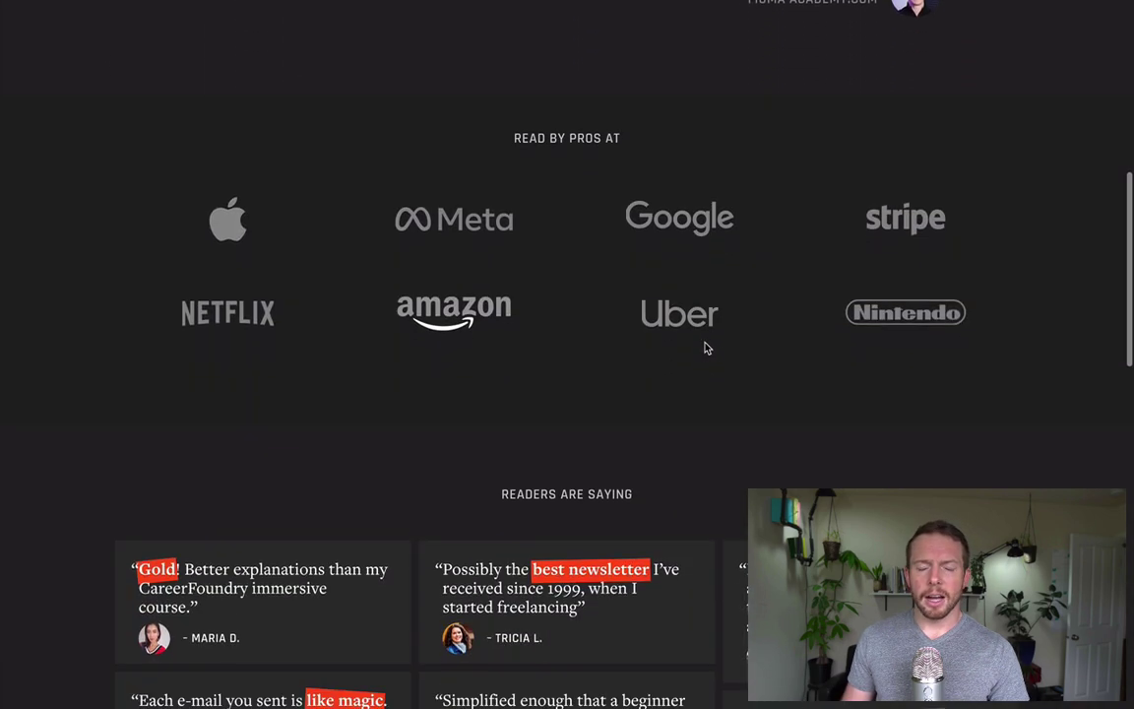
{"action": "scroll", "coordinate": [705, 348], "scroll_direction": "down", "scroll_amount": 15}
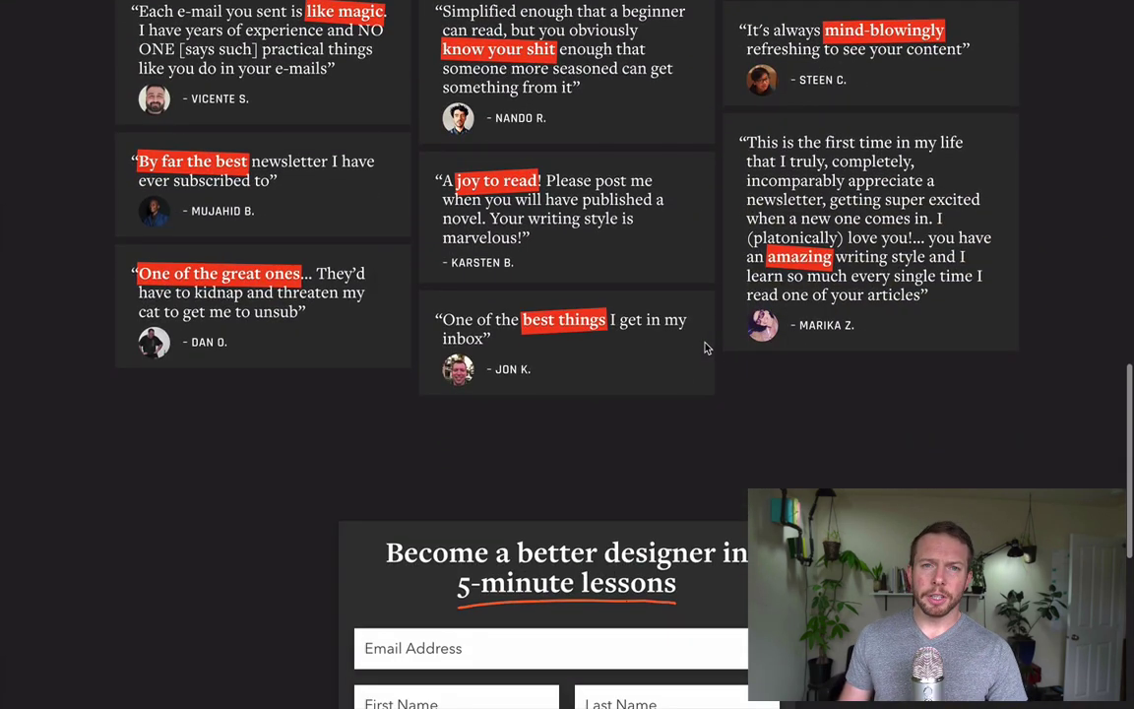
{"action": "scroll", "coordinate": [705, 349], "scroll_direction": "down", "scroll_amount": 1}
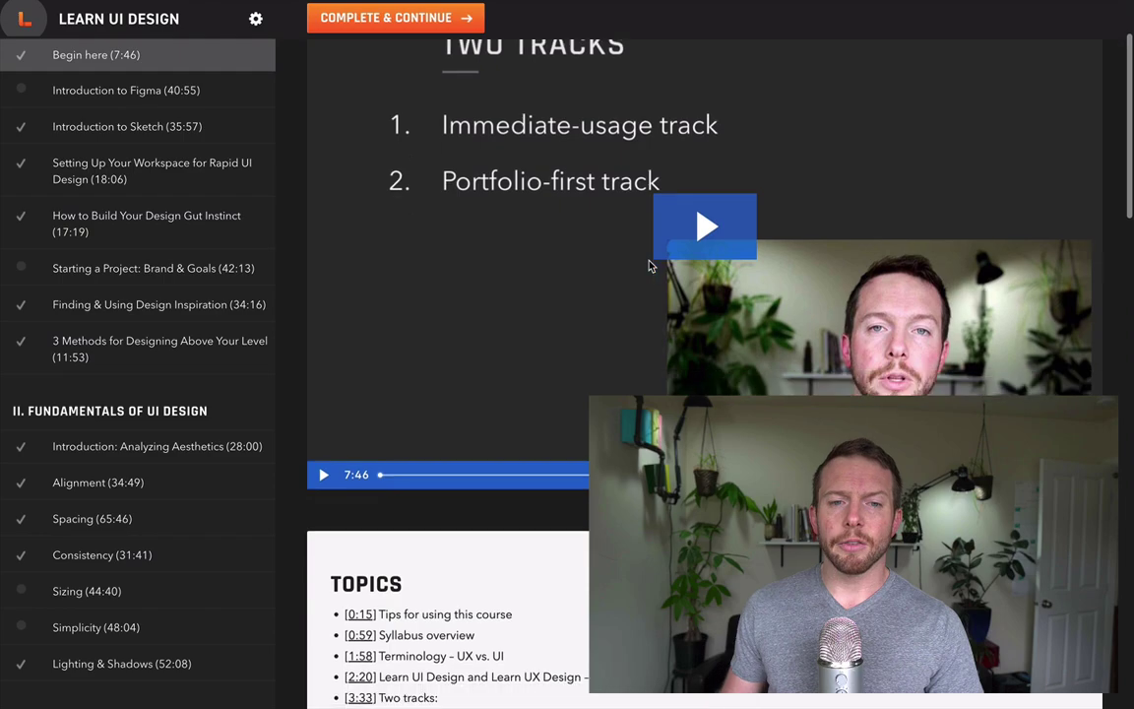
- Scroll down to the Lists & Tables homework and portfolio notes, then back up slightly
{"action": "scroll", "coordinate": [648, 264], "scroll_direction": "down", "scroll_amount": 10}
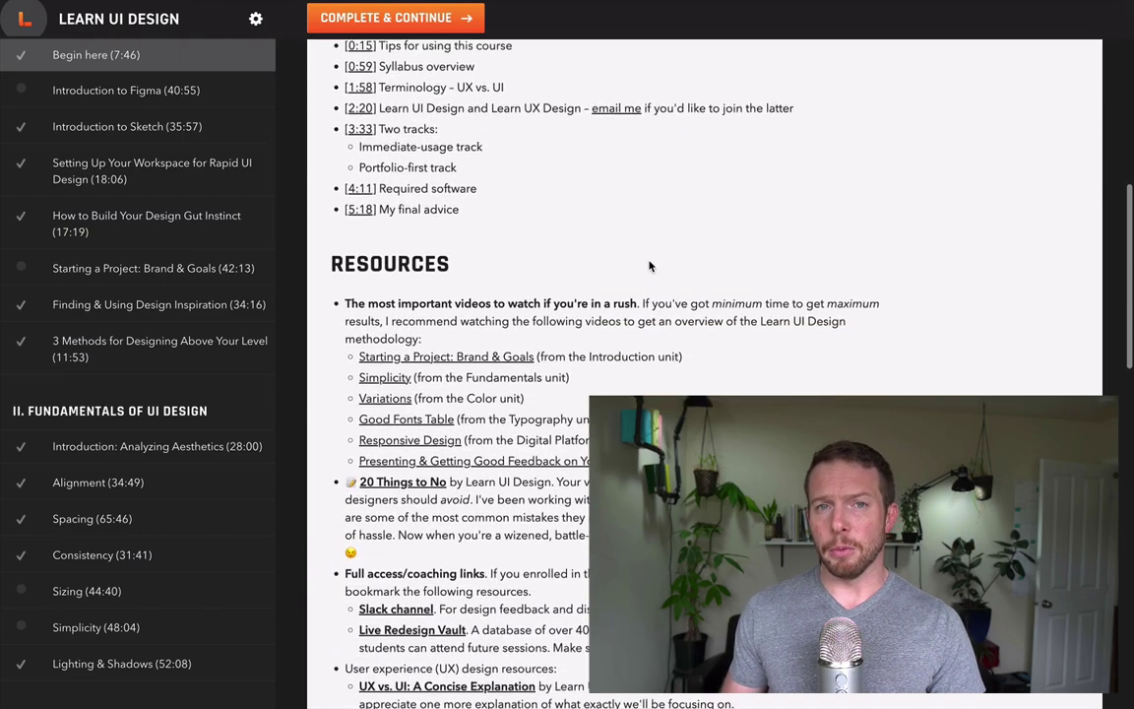
{"action": "scroll", "coordinate": [649, 263], "scroll_direction": "down", "scroll_amount": 14}
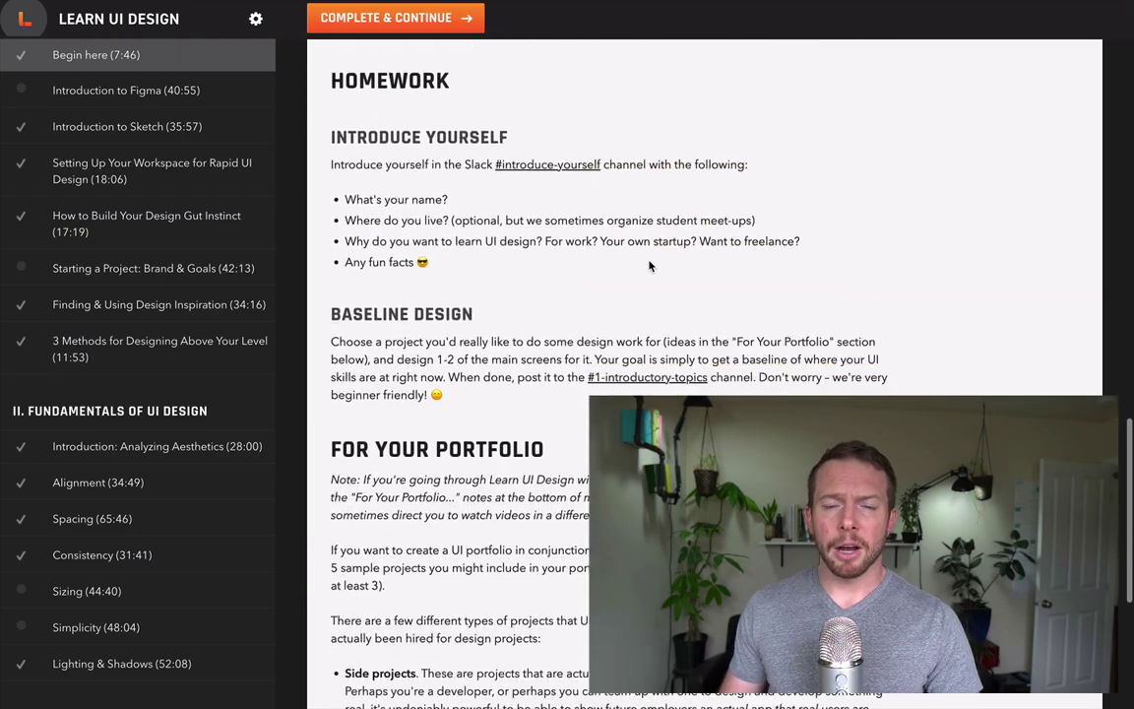
{"action": "scroll", "coordinate": [648, 264], "scroll_direction": "down", "scroll_amount": 6}
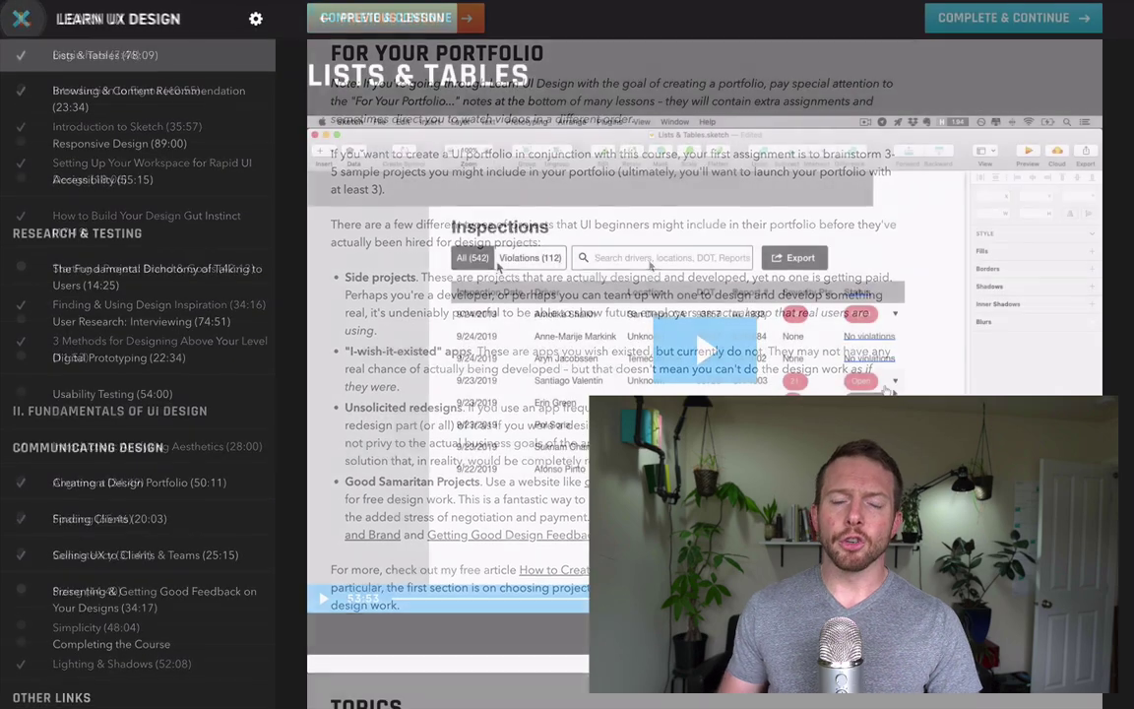
{"action": "scroll", "coordinate": [497, 266], "scroll_direction": "down", "scroll_amount": 7}
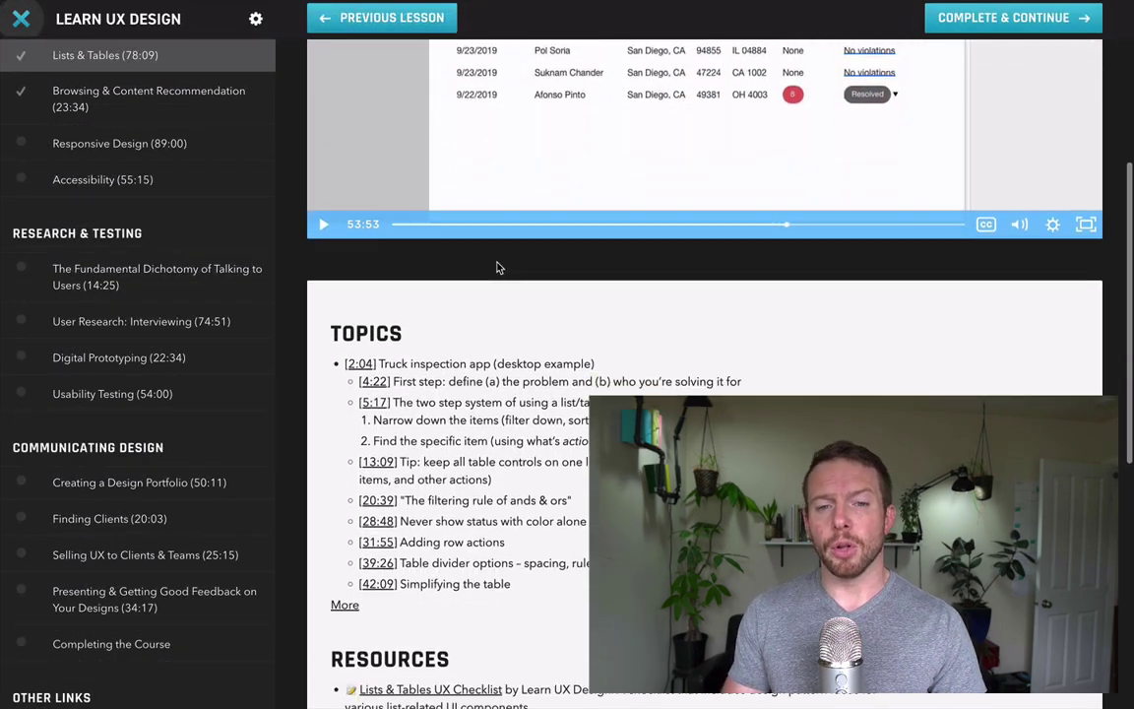
{"action": "scroll", "coordinate": [497, 265], "scroll_direction": "down", "scroll_amount": 8}
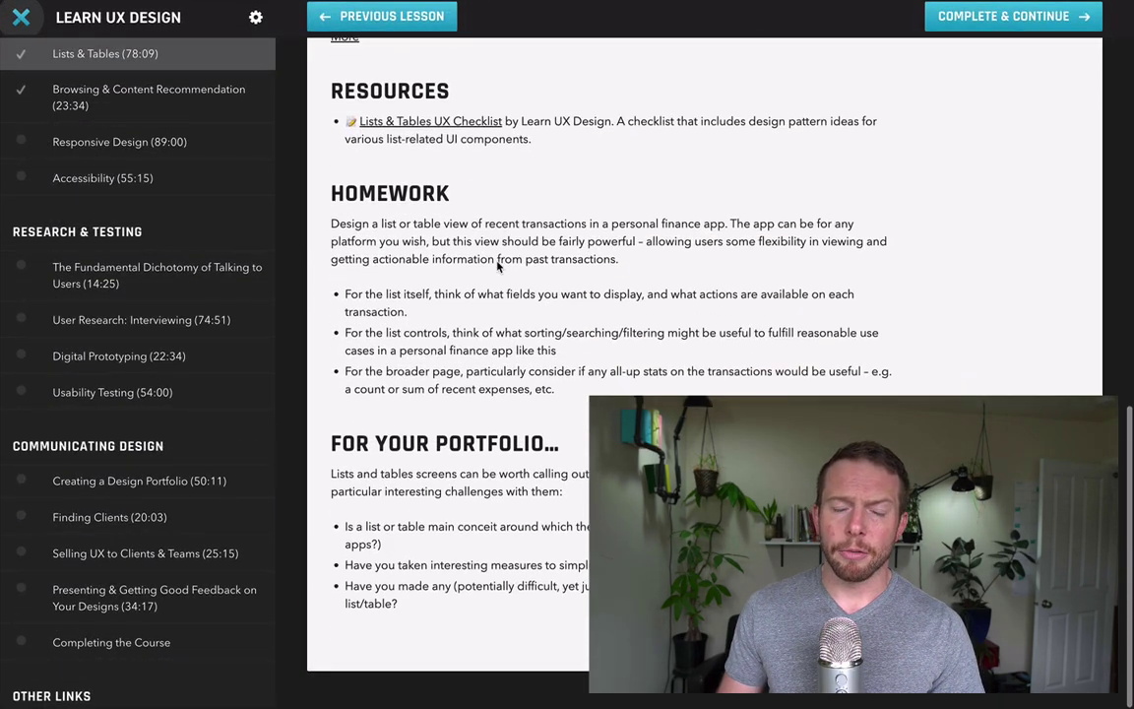
{"action": "scroll", "coordinate": [219, 298], "scroll_direction": "down", "scroll_amount": 2}
{"action": "scroll", "coordinate": [218, 298], "scroll_direction": "up", "scroll_amount": 14}
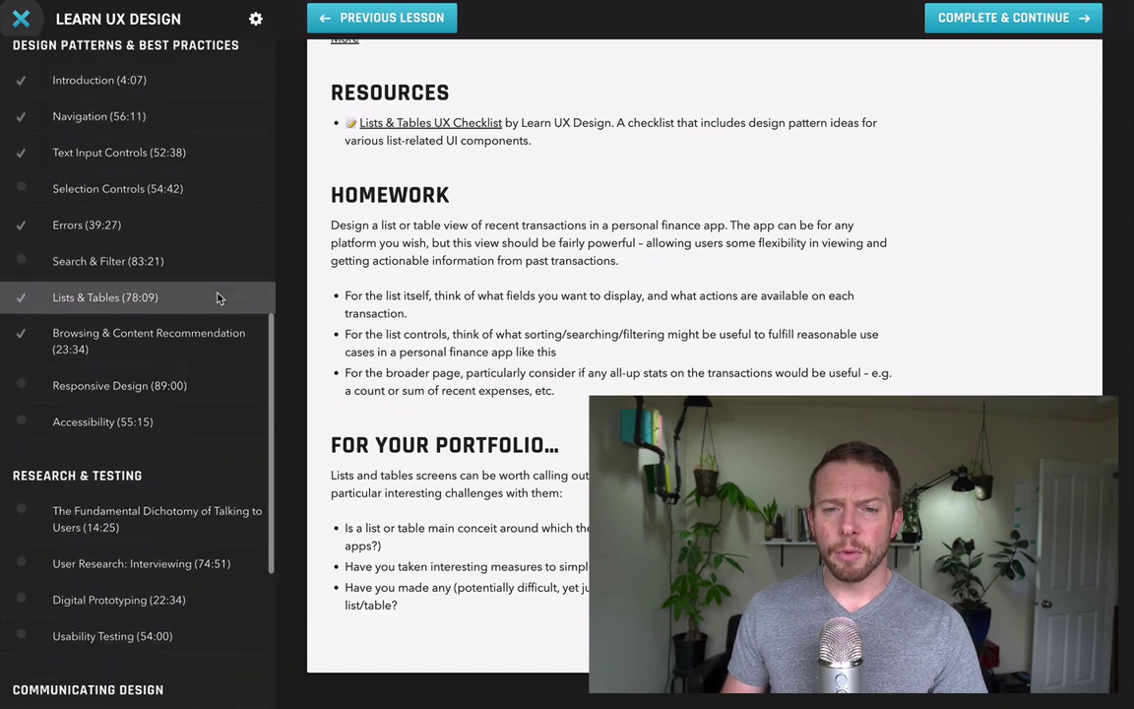
{"action": "scroll", "coordinate": [219, 298], "scroll_direction": "up", "scroll_amount": 6}
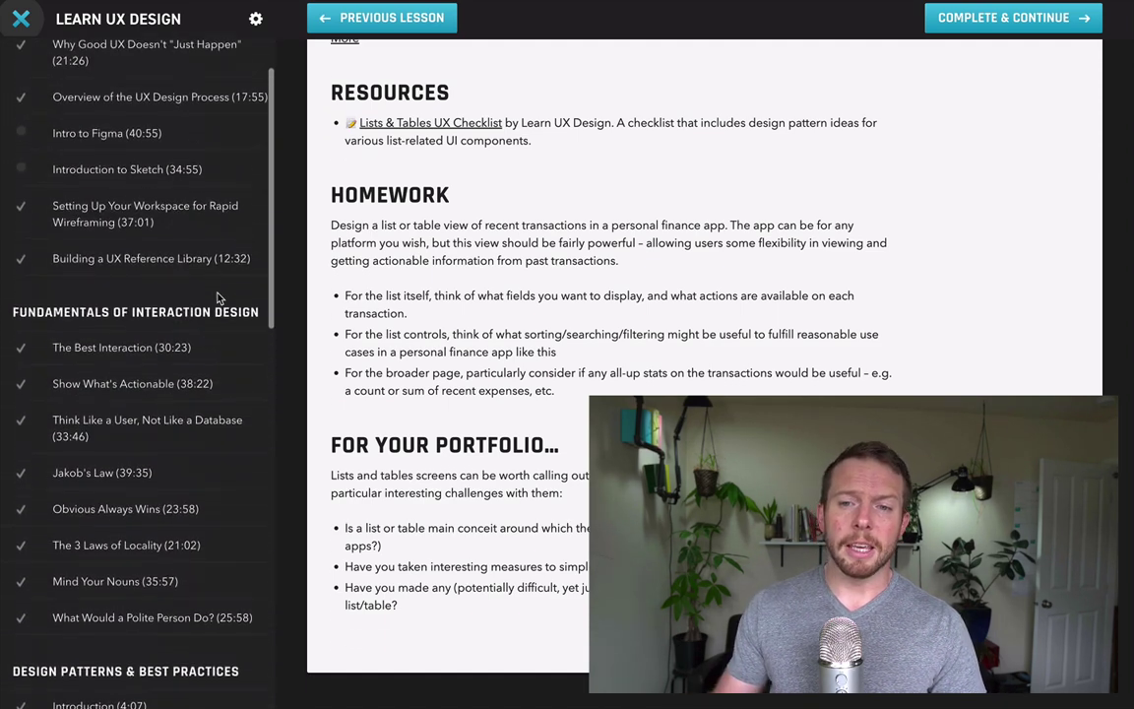